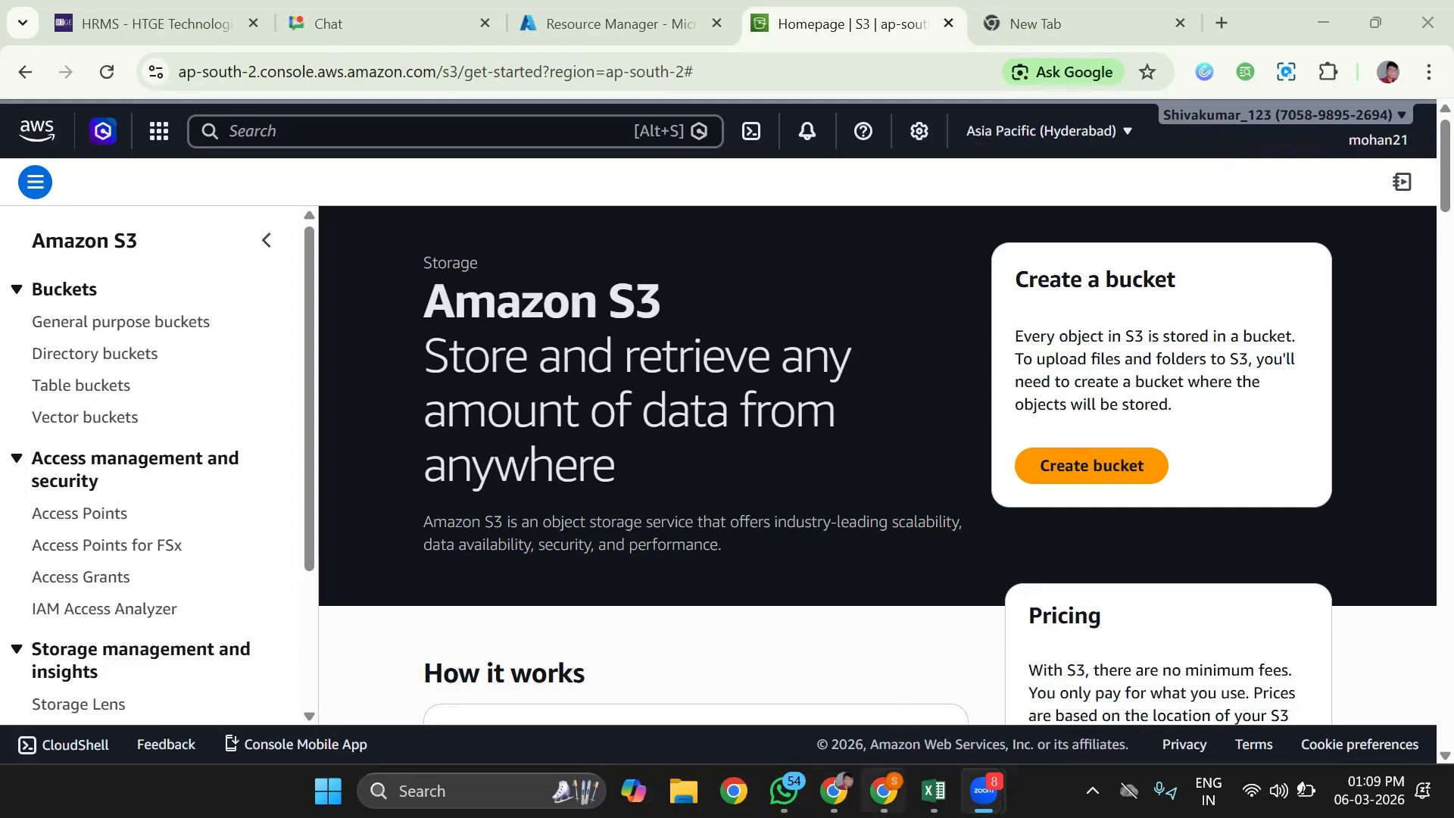
Step: Switch to the browser window signed in as the root user and open the IAM roles list
mouse_move(882, 791)
click(883, 666)
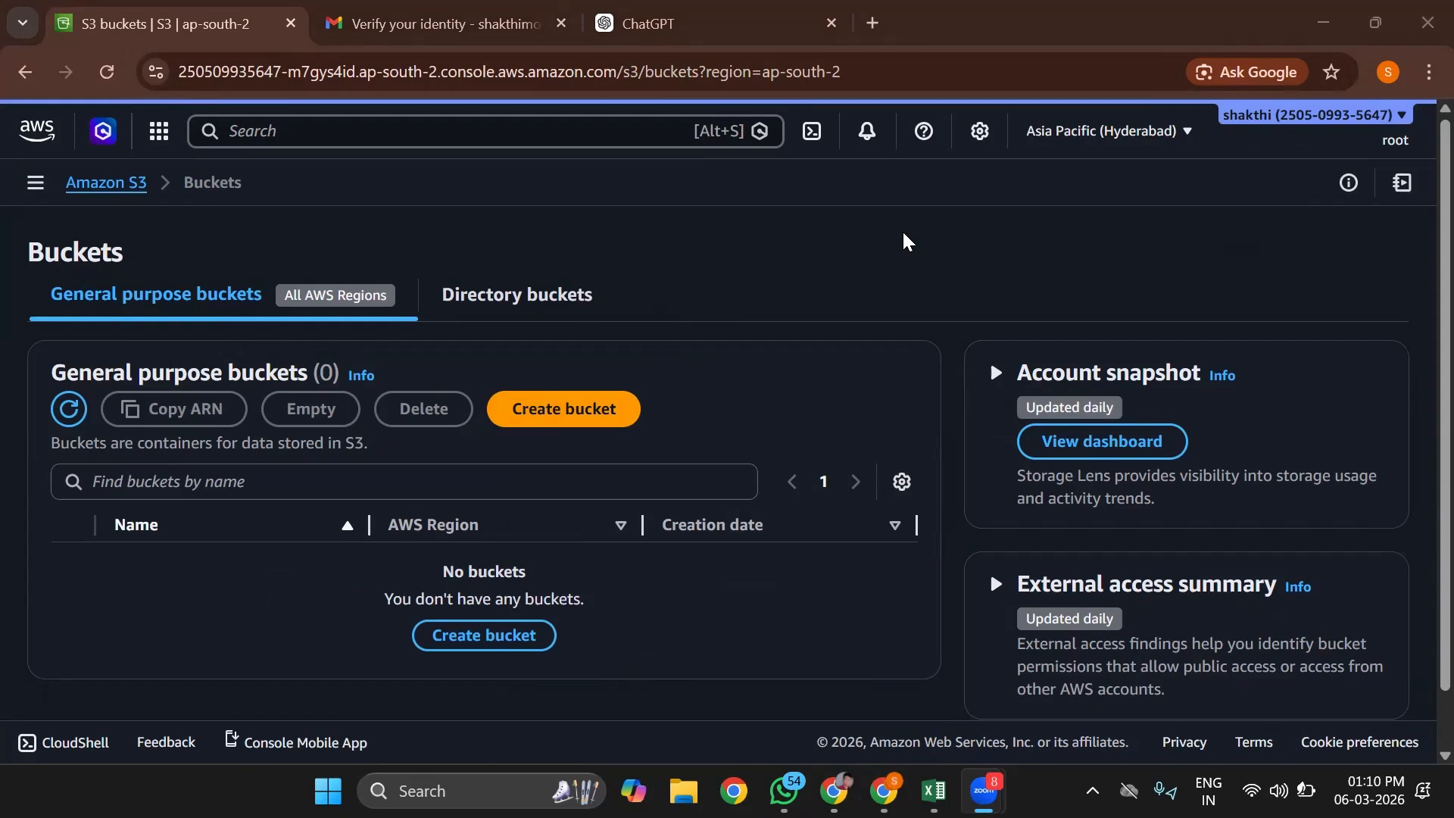
click(320, 119)
text(a)
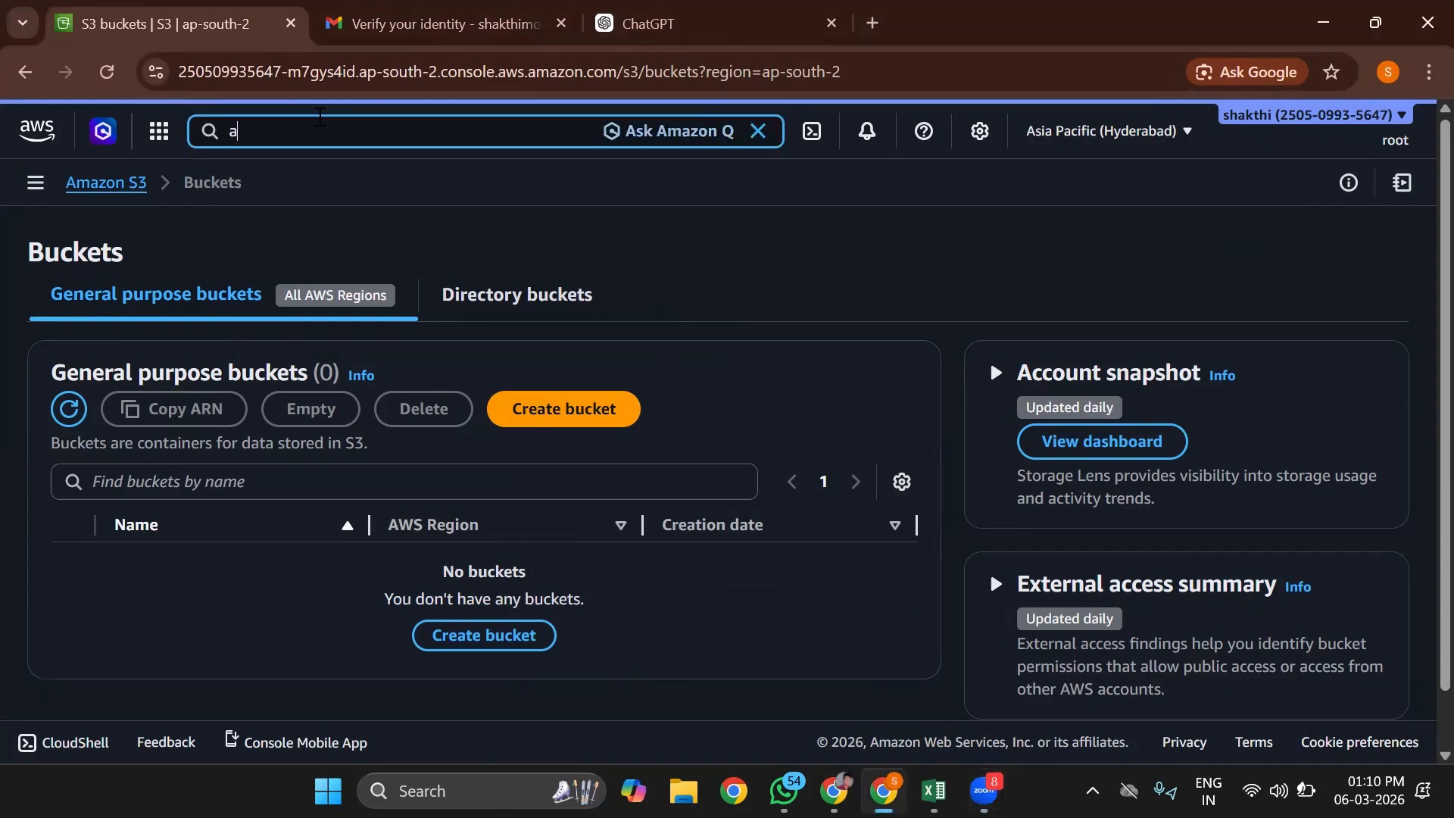
key(BackSpace)
text(iam)
click(558, 298)
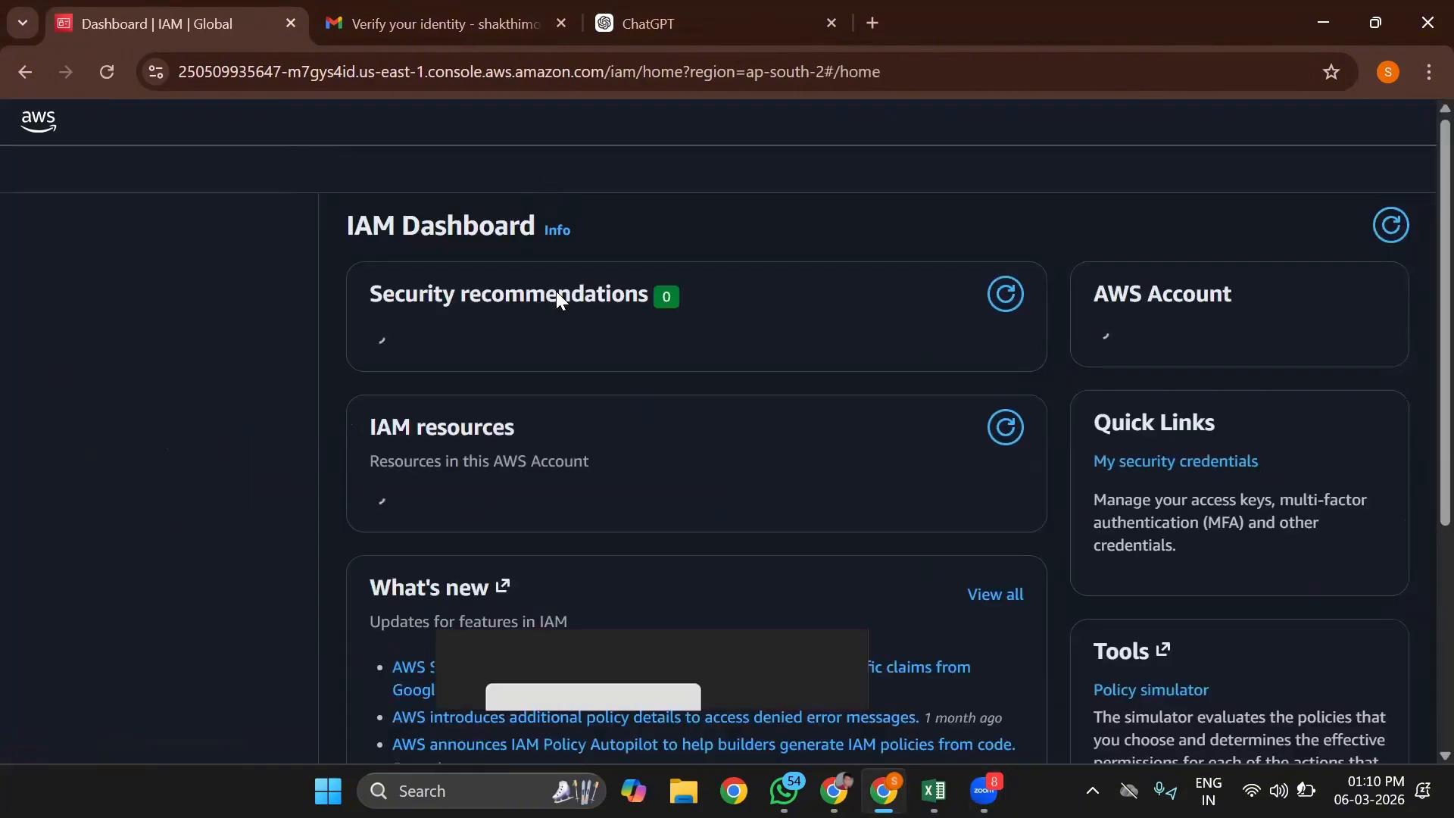
click(52, 541)
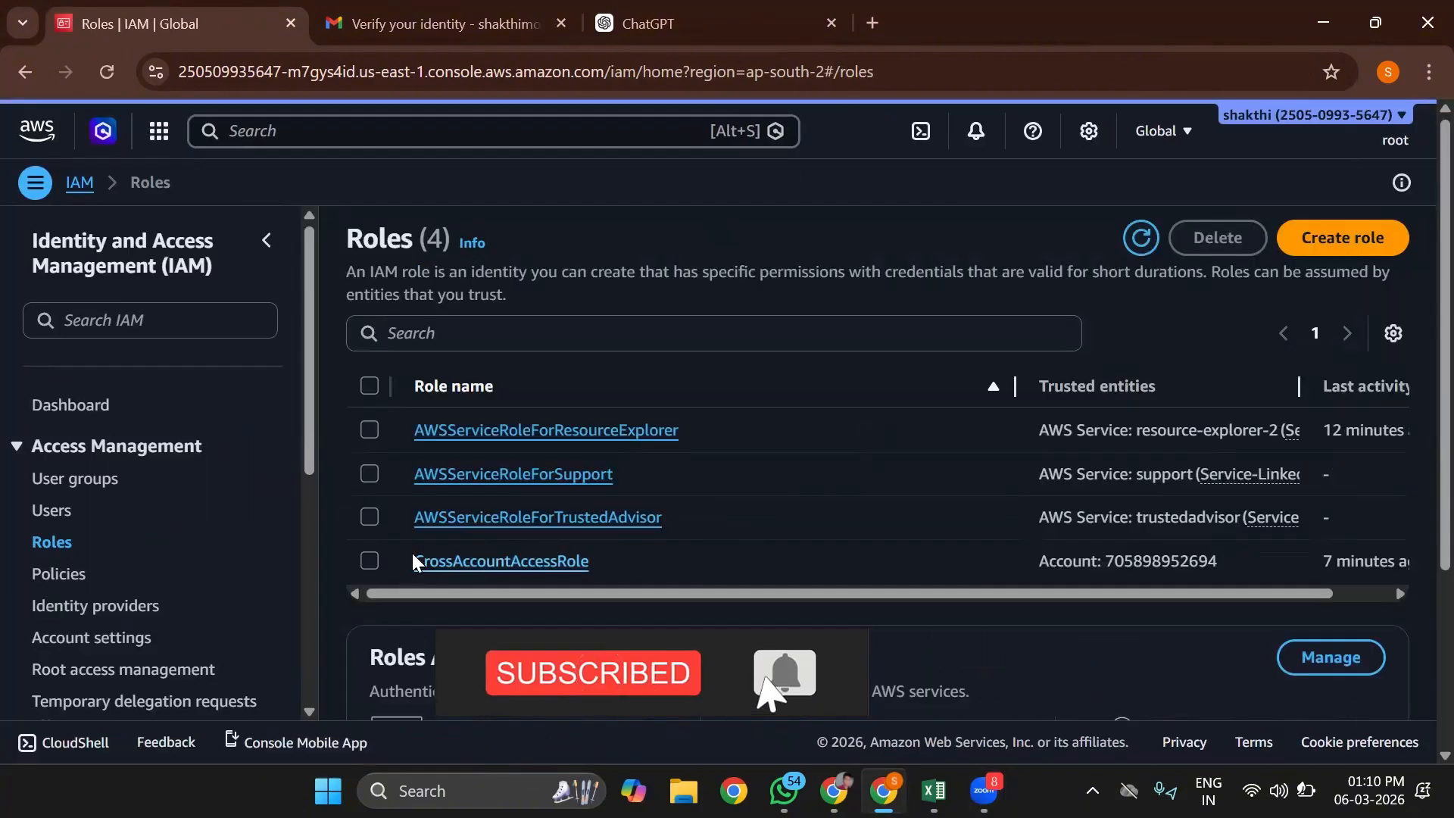
Step: Delete the existing CrossAccountAccessRole, confirming the deletion with the role's name
click(369, 561)
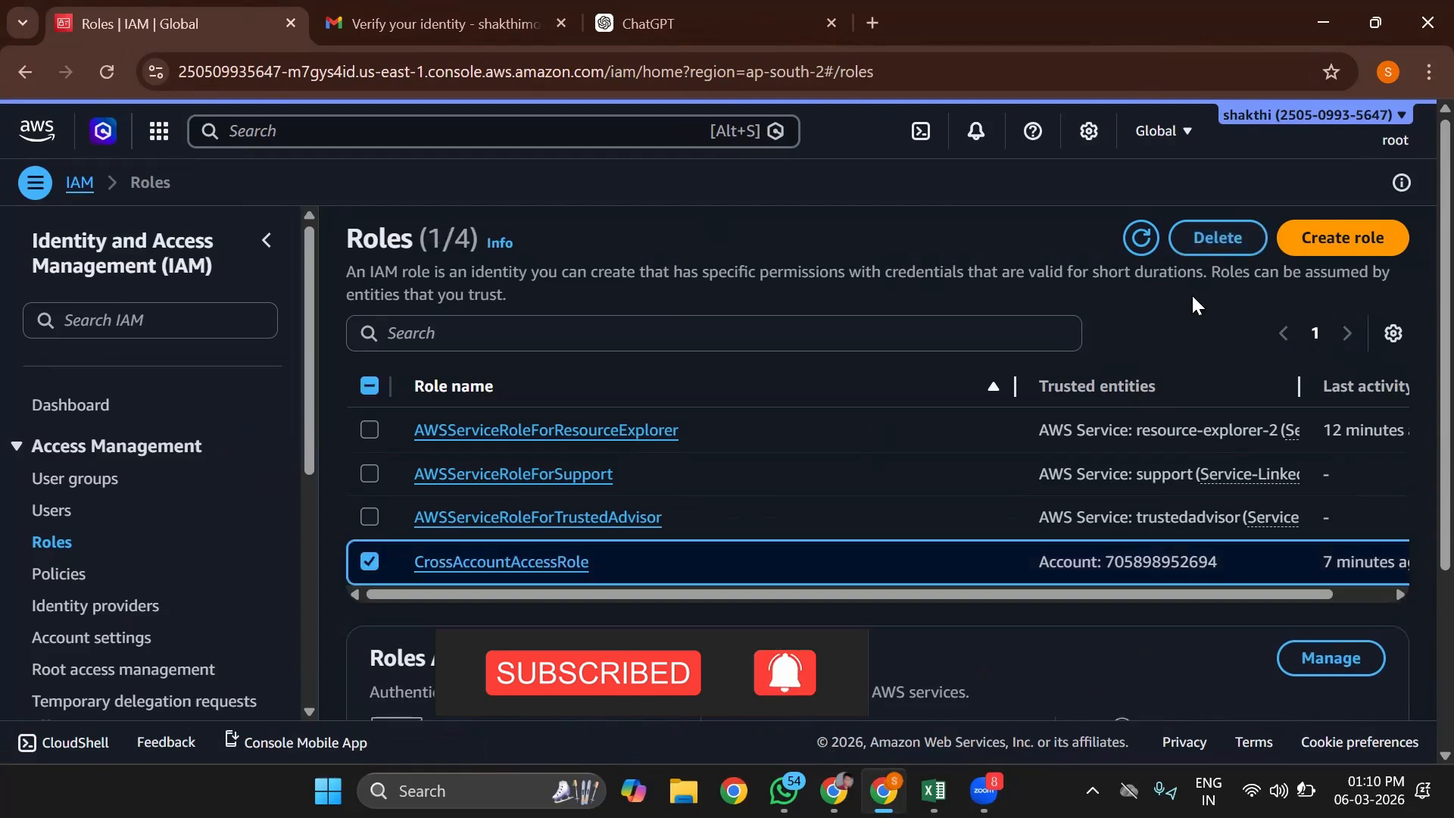
click(1215, 239)
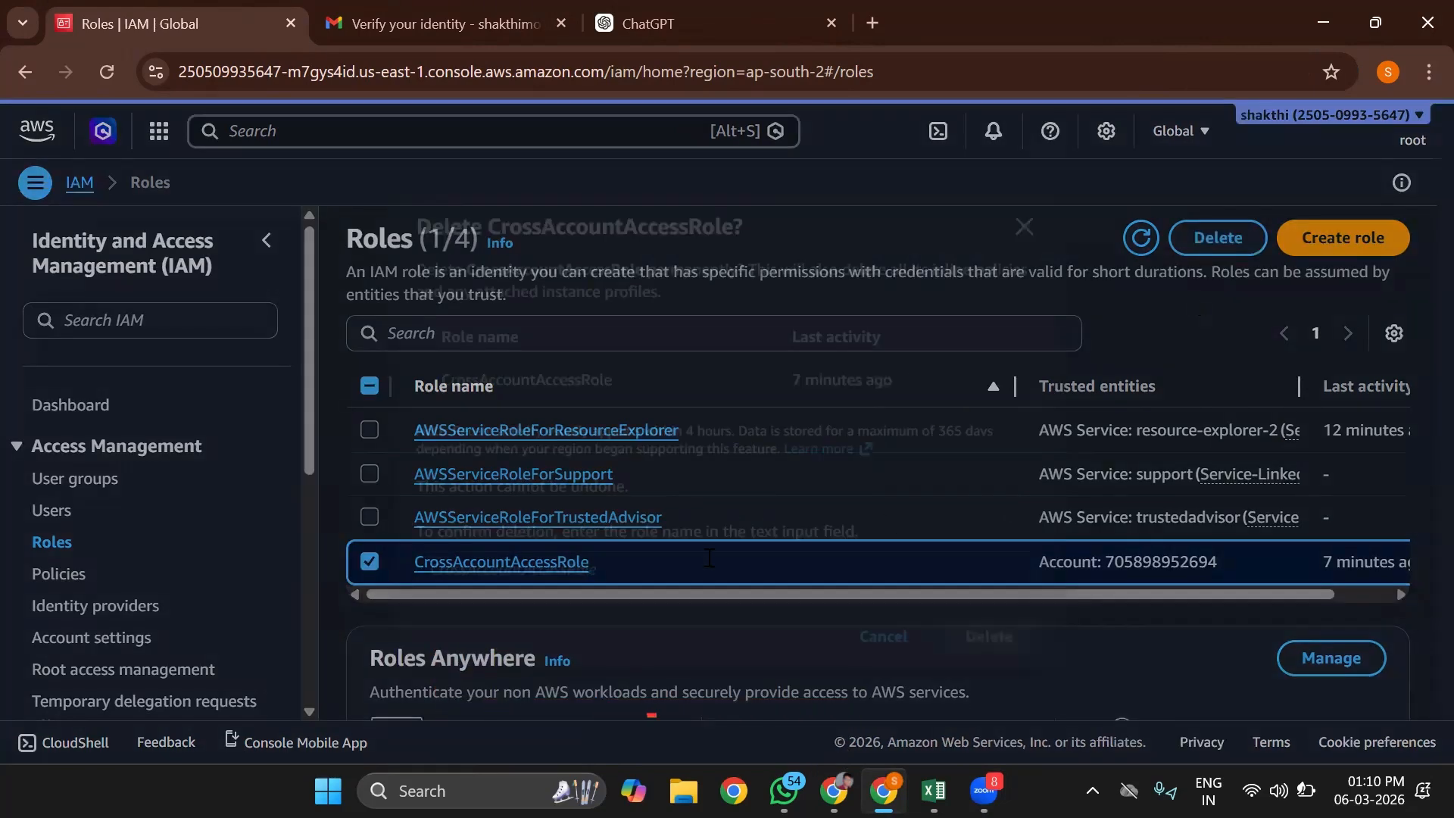
double_click(505, 378)
key(ctrl+c)
click(582, 567)
key(ctrl+v)
click(994, 642)
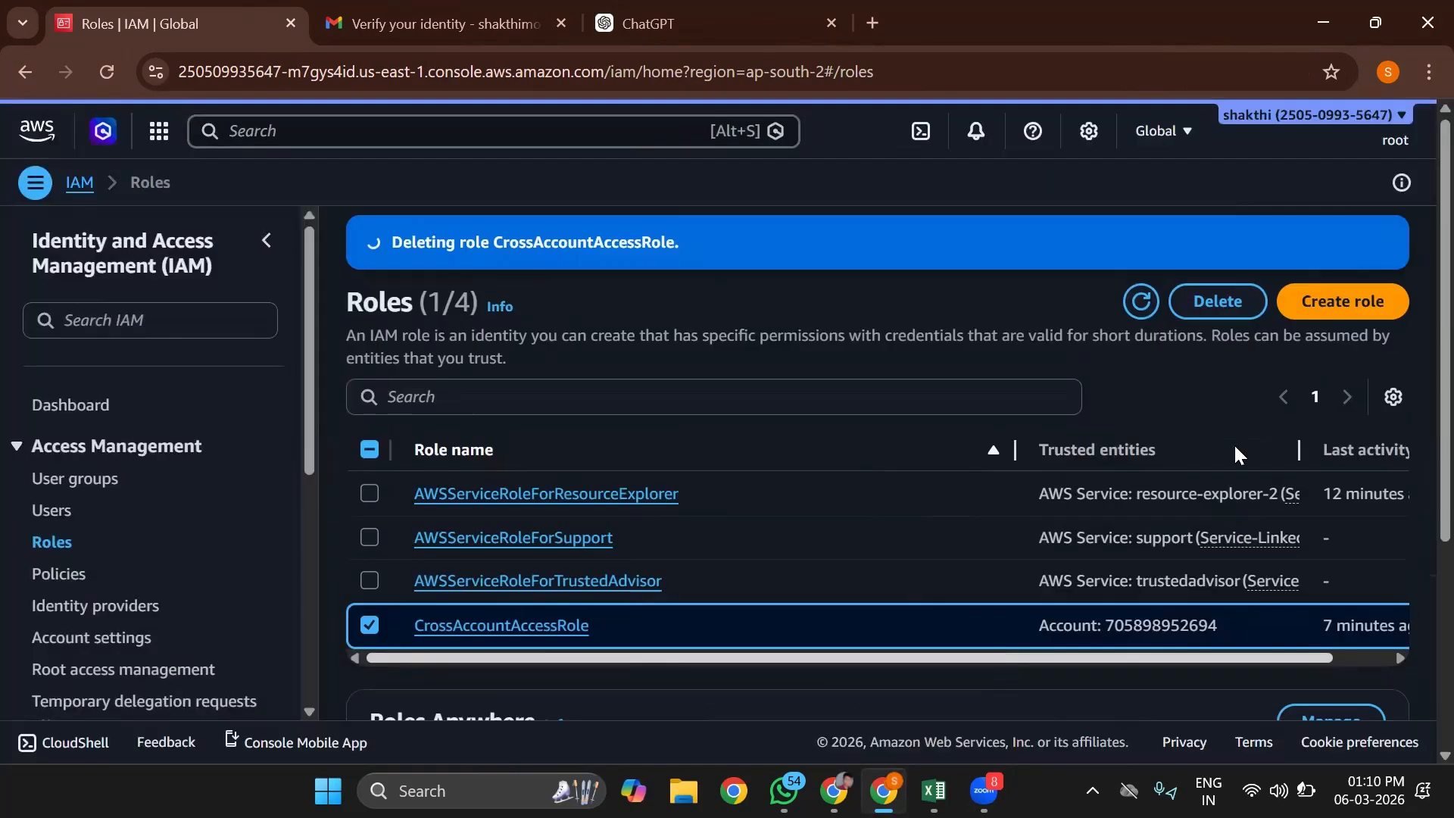
Step: Start a new role with an AWS account as trusted entity and choose Another AWS account
click(1342, 301)
click(797, 448)
scroll(779, 604, down, 5)
click(383, 451)
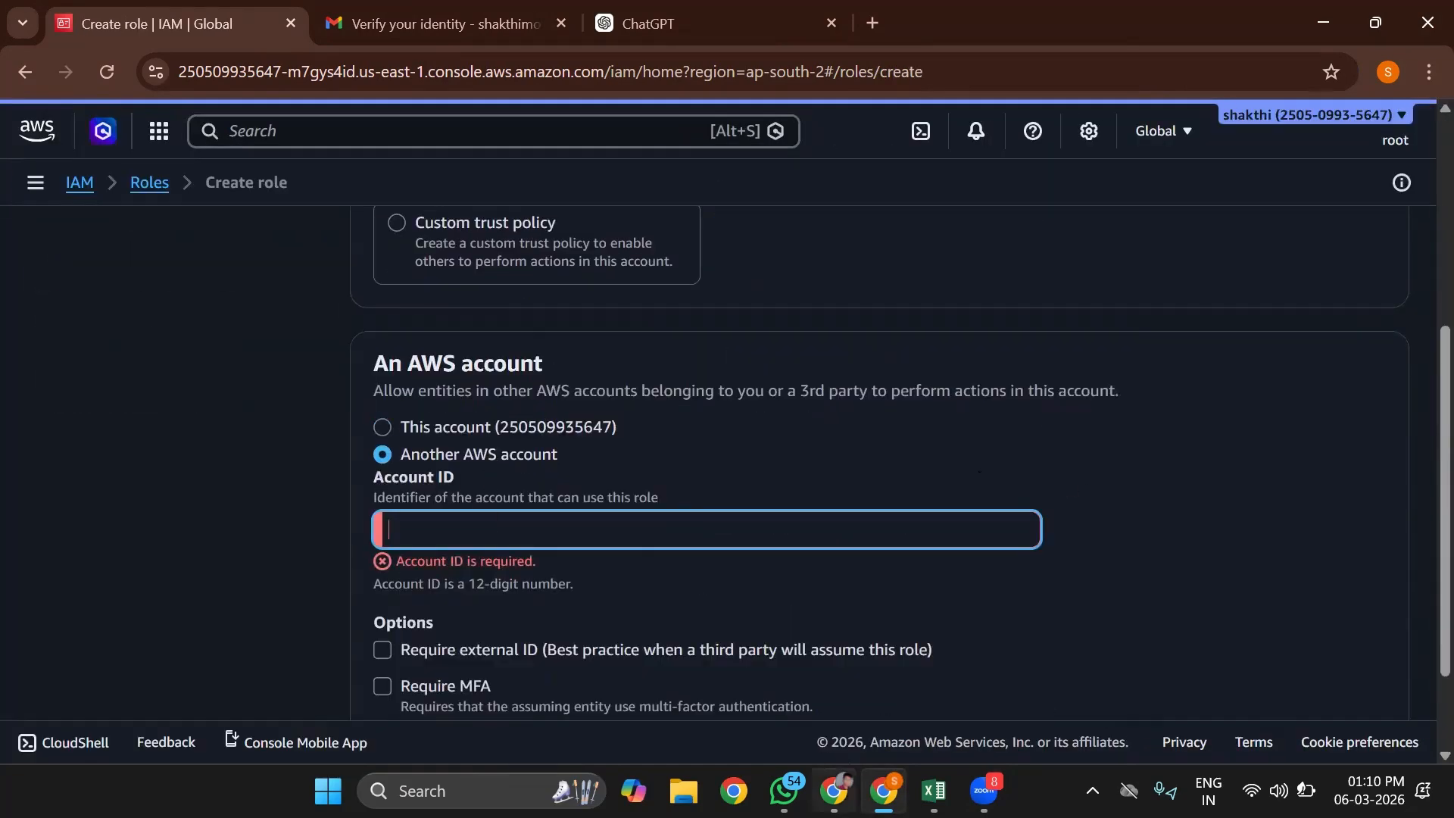
Step: Copy the account ID from the IAM user's console window, enter it as the role's trusted account ID and continue to the permissions
click(834, 790)
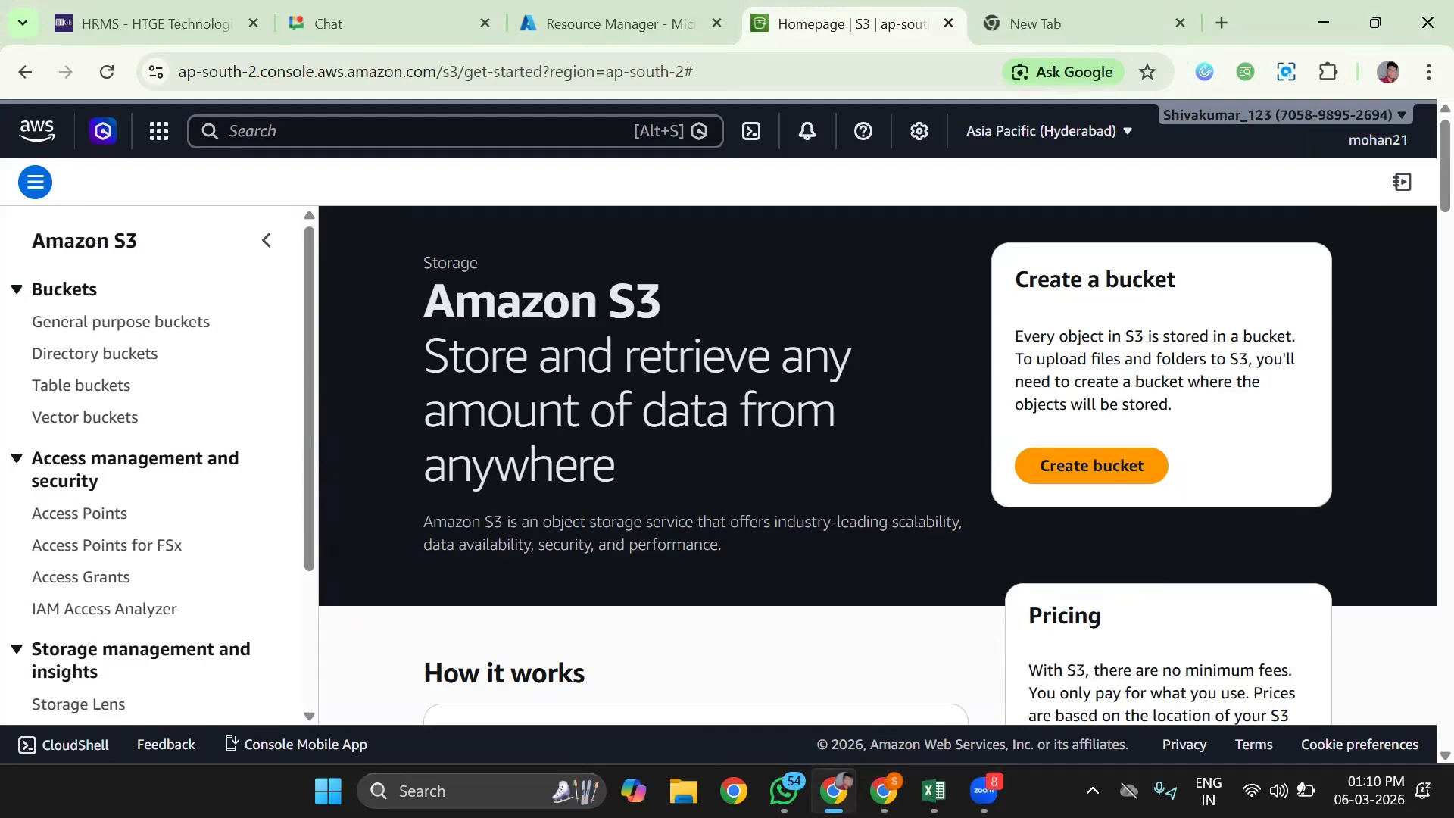
click(883, 790)
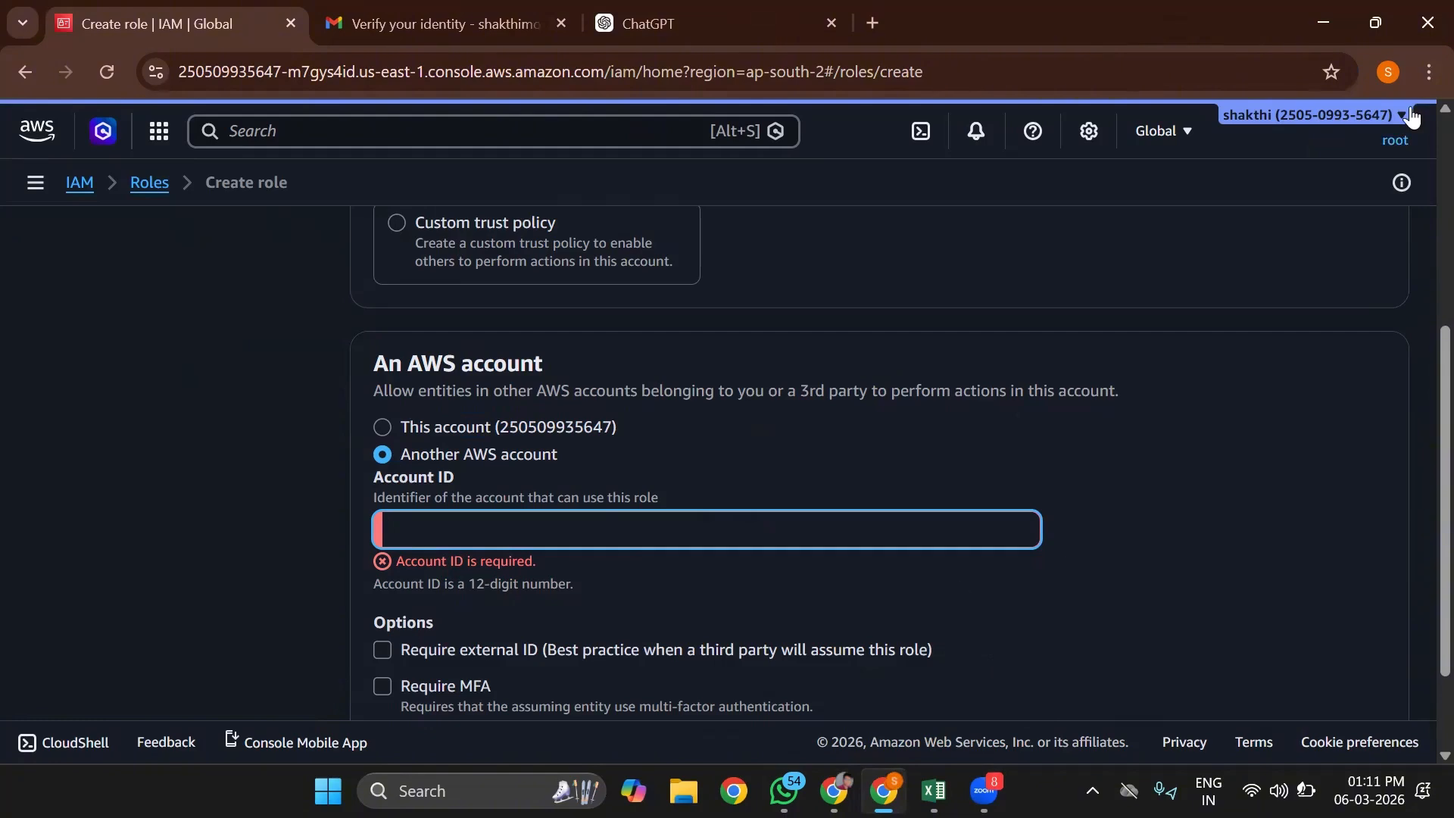
click(1322, 14)
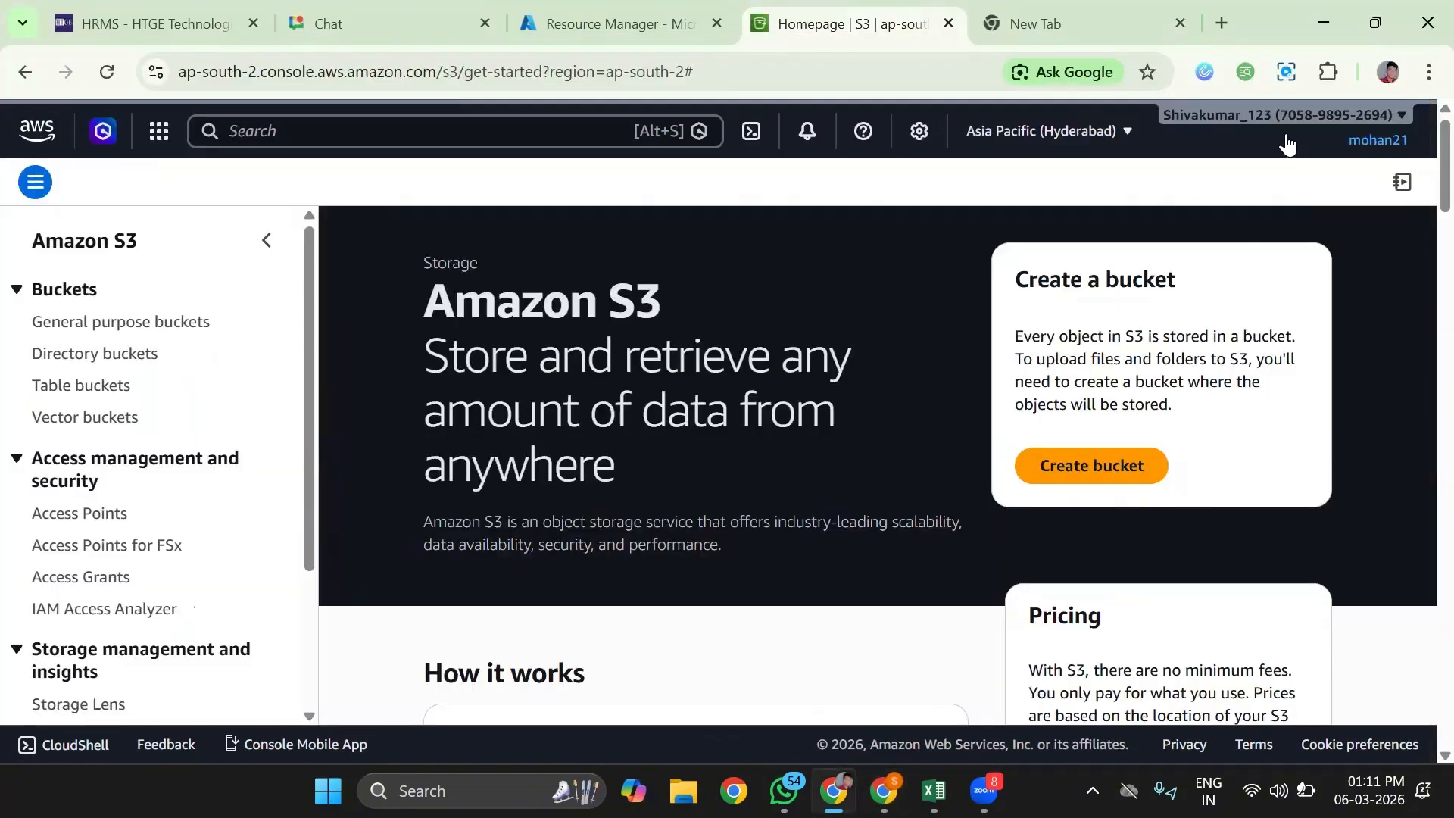
click(1287, 142)
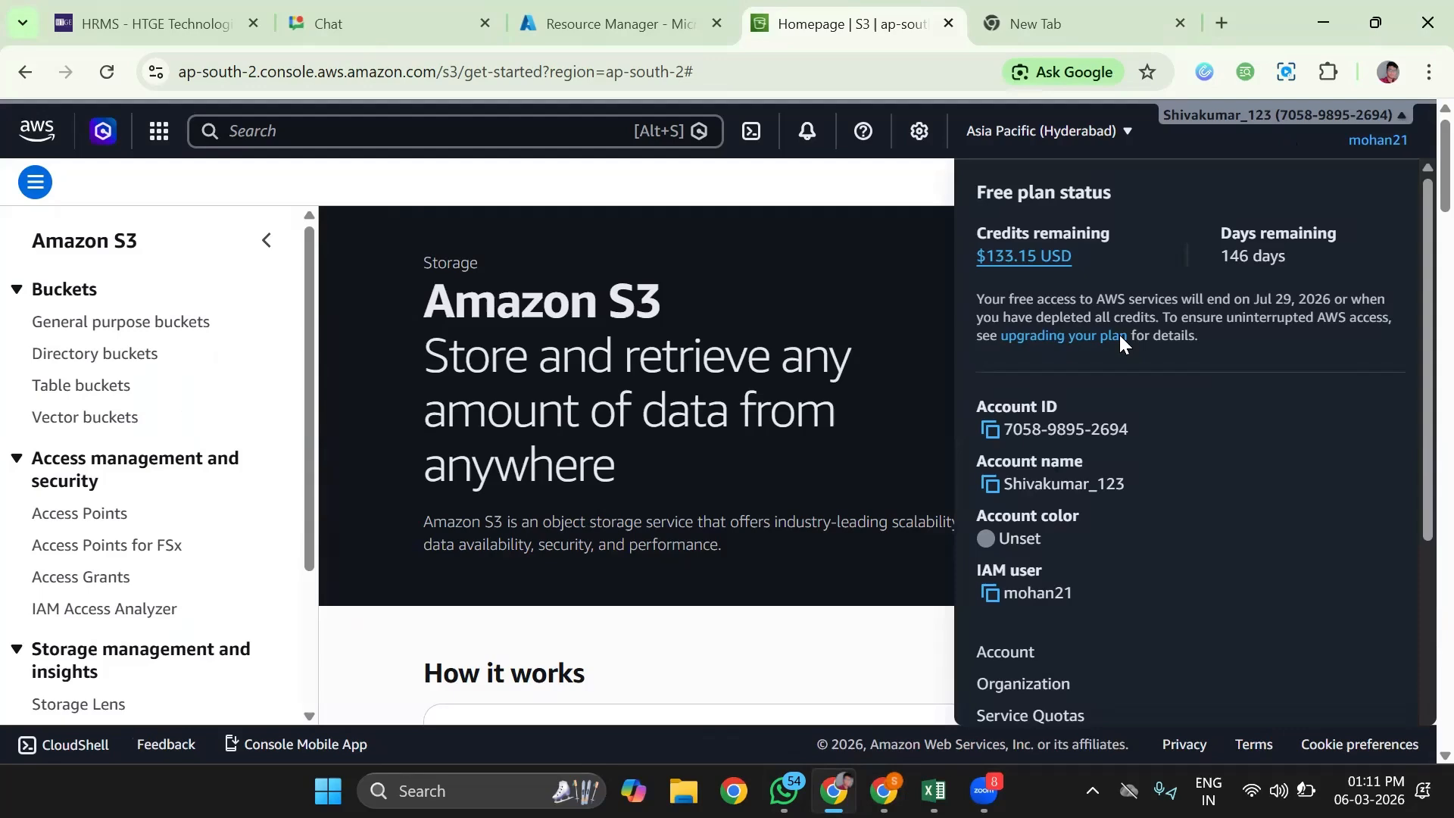
click(992, 432)
key(alt+Tab)
key(ctrl+v)
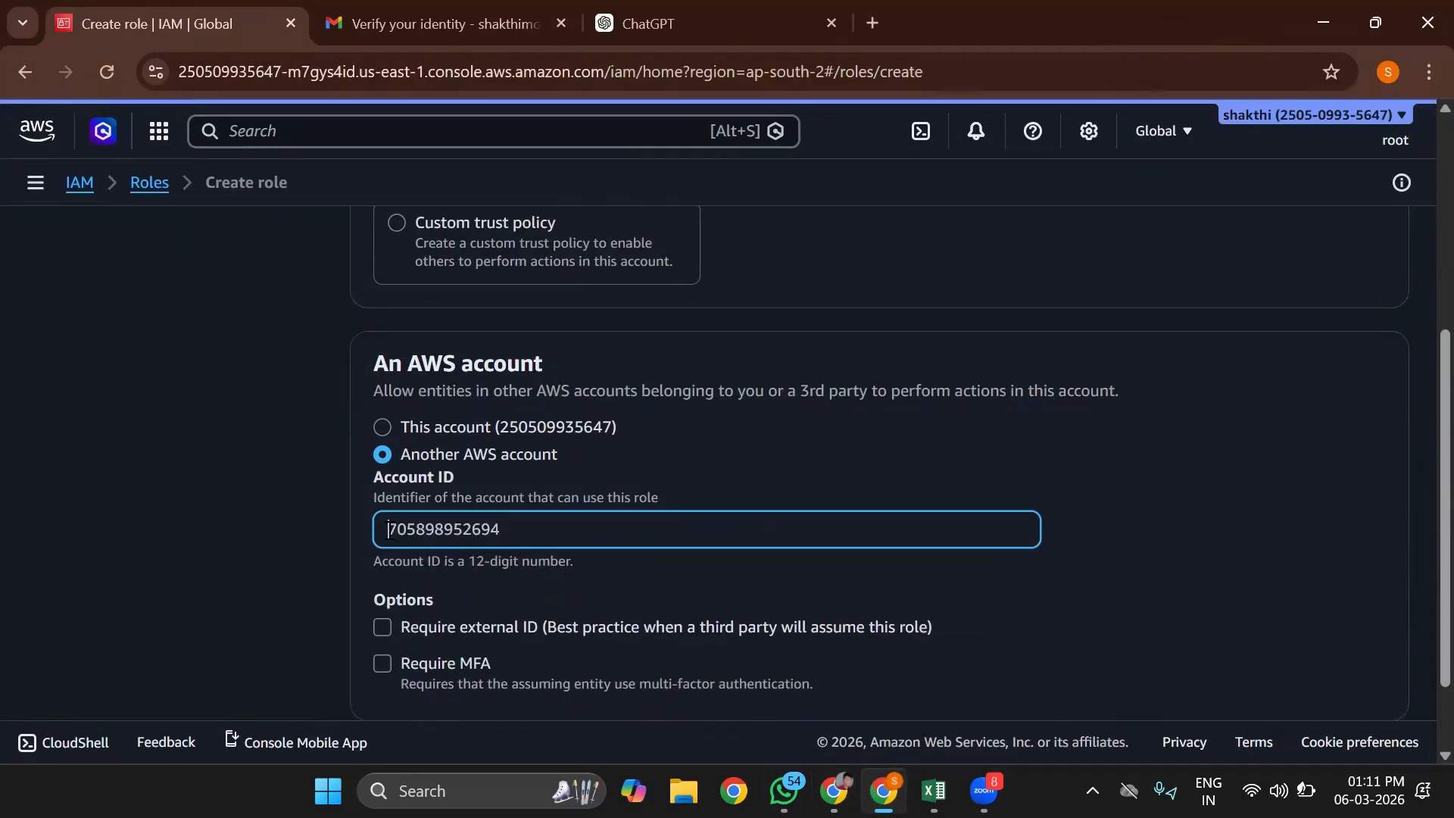
scroll(1366, 682, down, 2)
click(1366, 659)
Step: Filter the permissions policies by s3, attach AmazonS3FullAccess to the role and continue to the review
click(483, 437)
text(s)
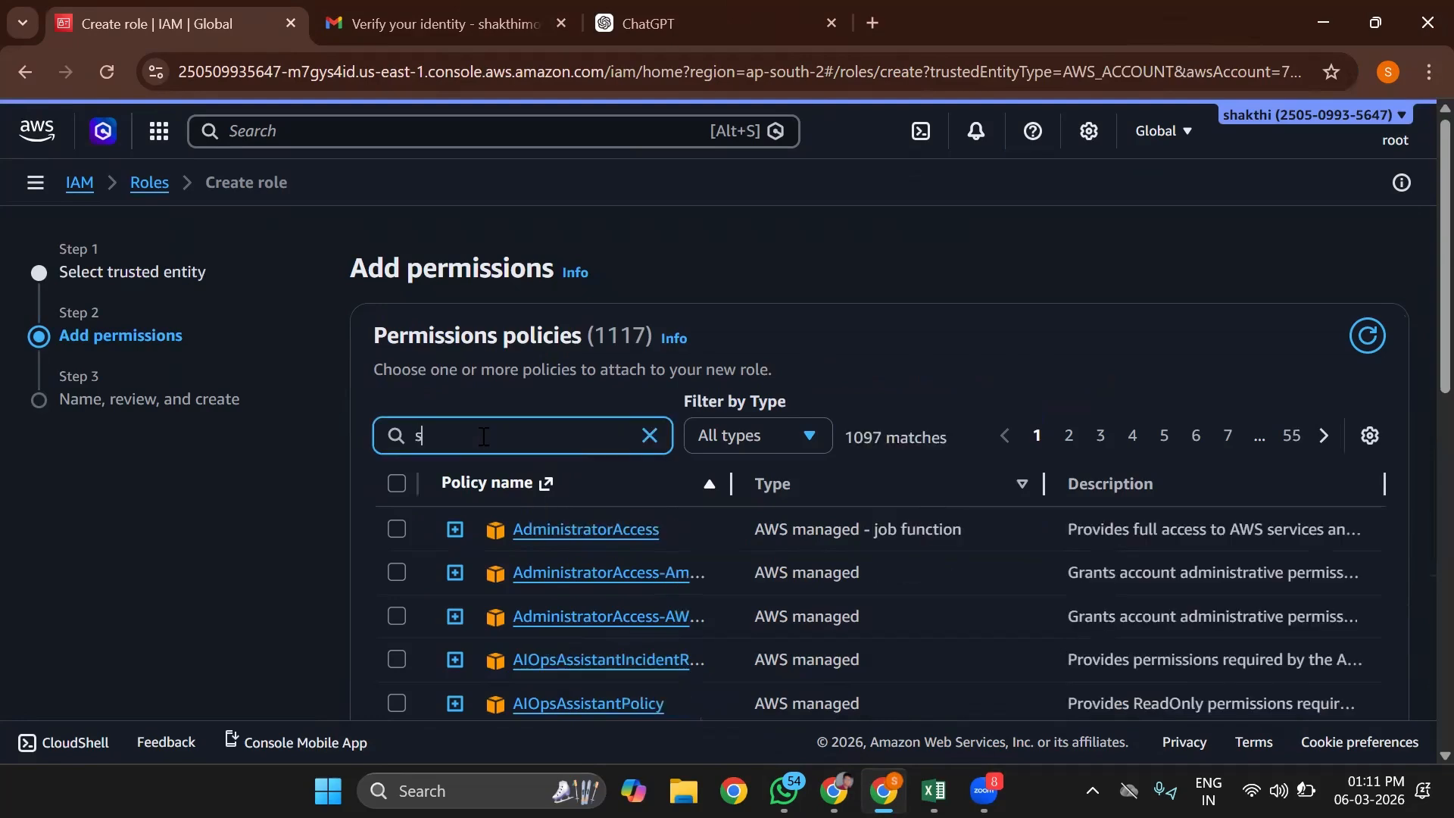
text(3)
click(892, 580)
scroll(892, 579, down, 2)
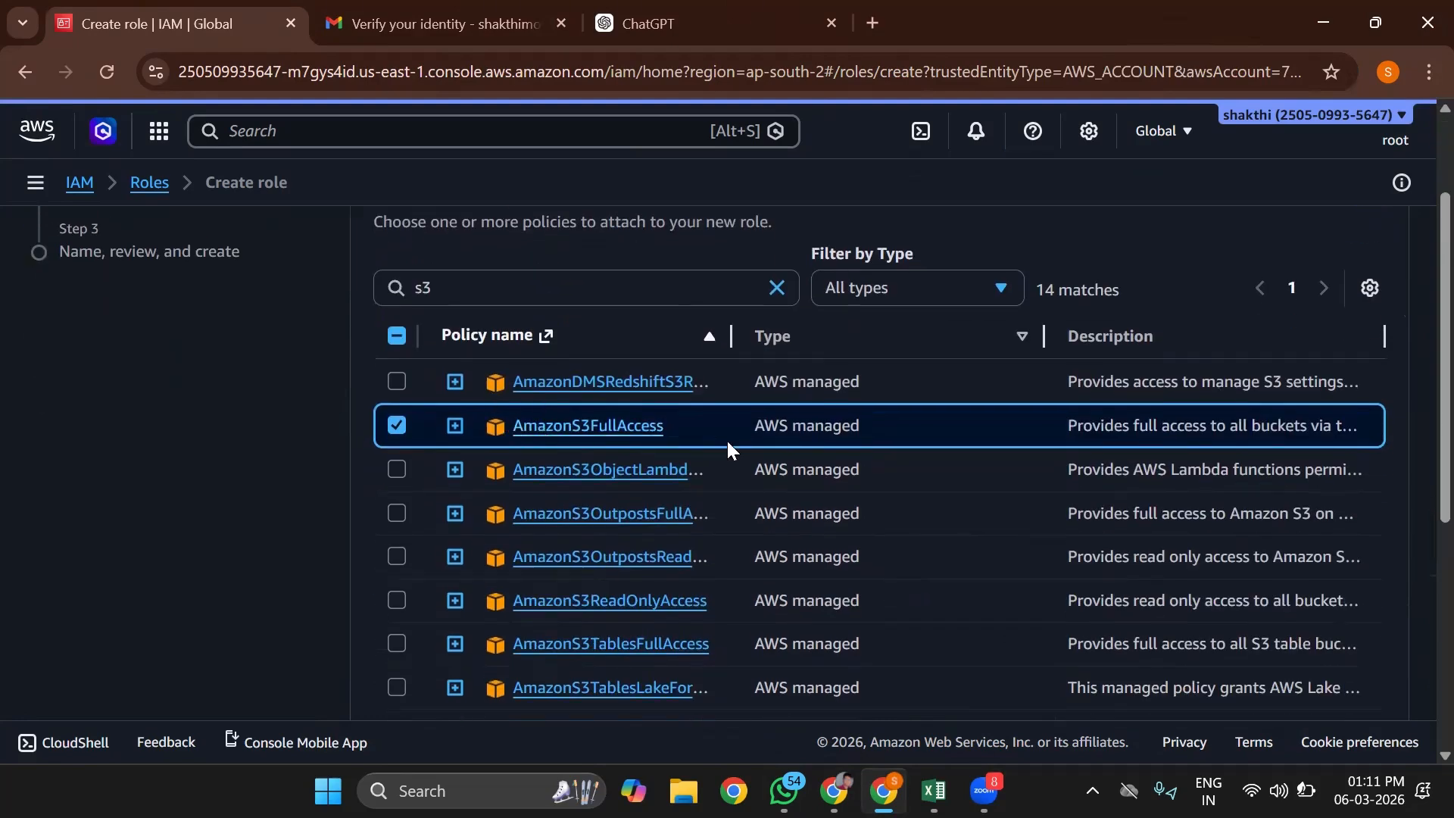
scroll(1087, 460, down, 5)
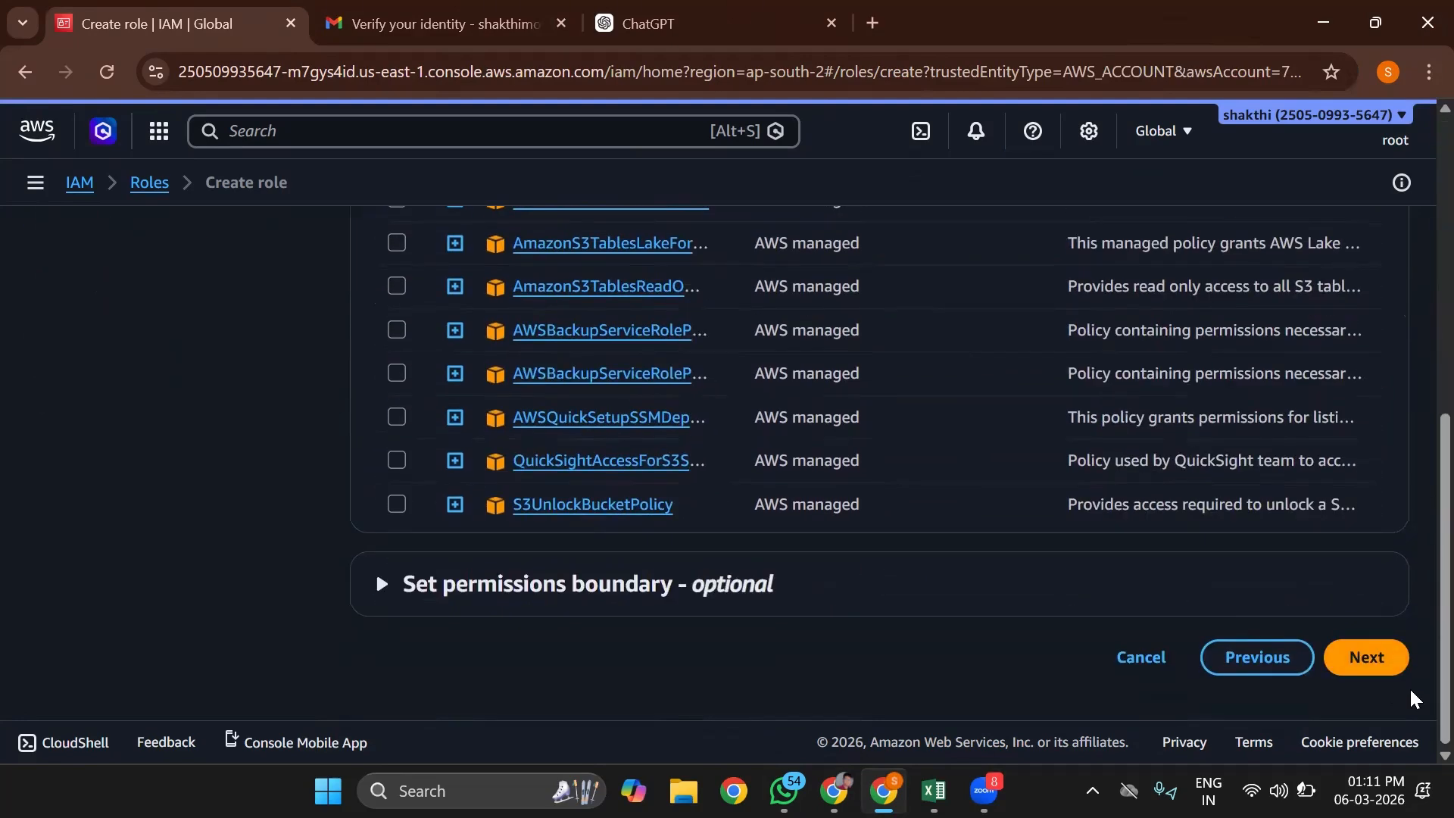
click(1369, 660)
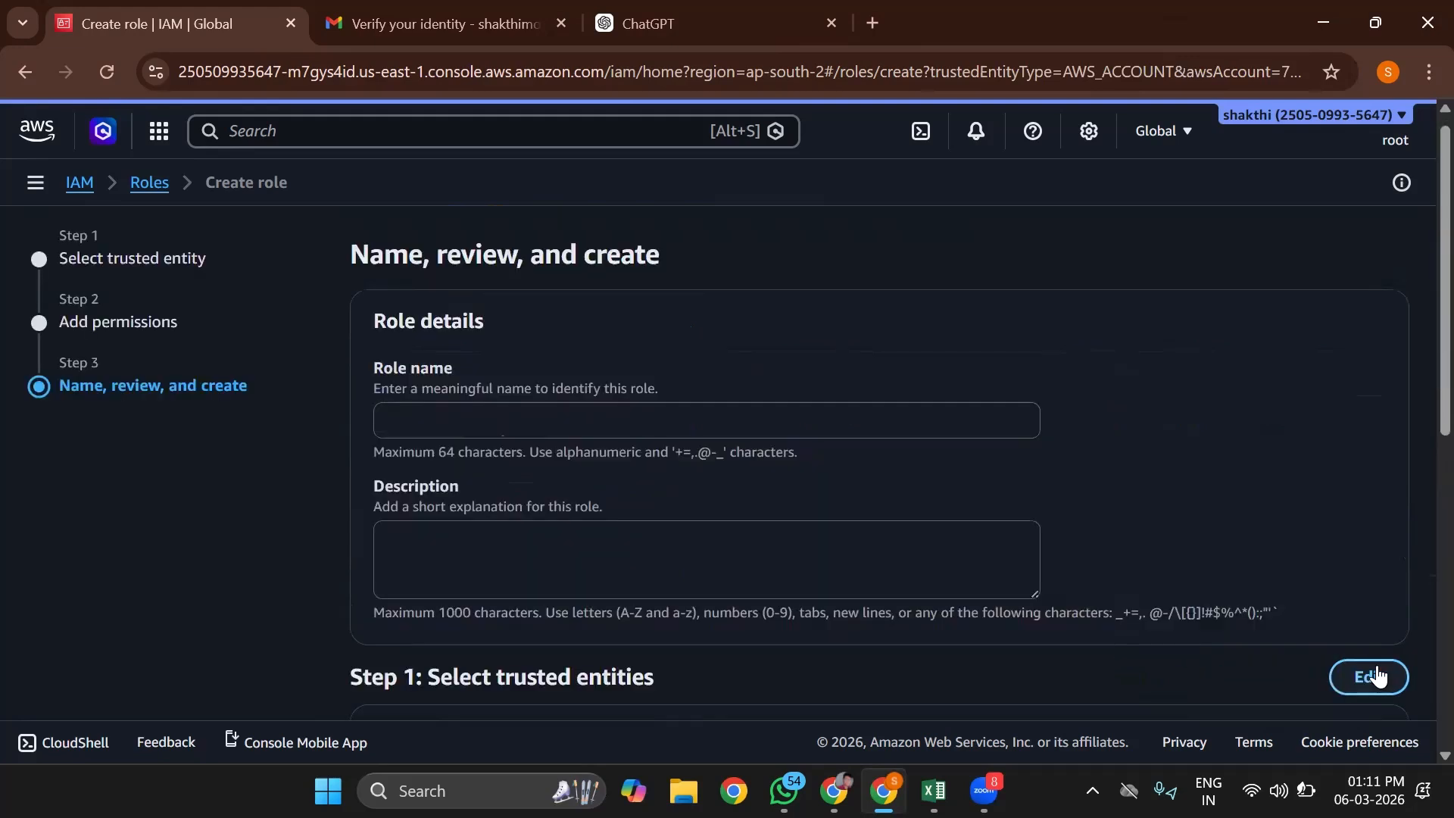
Step: Name the role CrossAccountAccessRole and create it
click(678, 413)
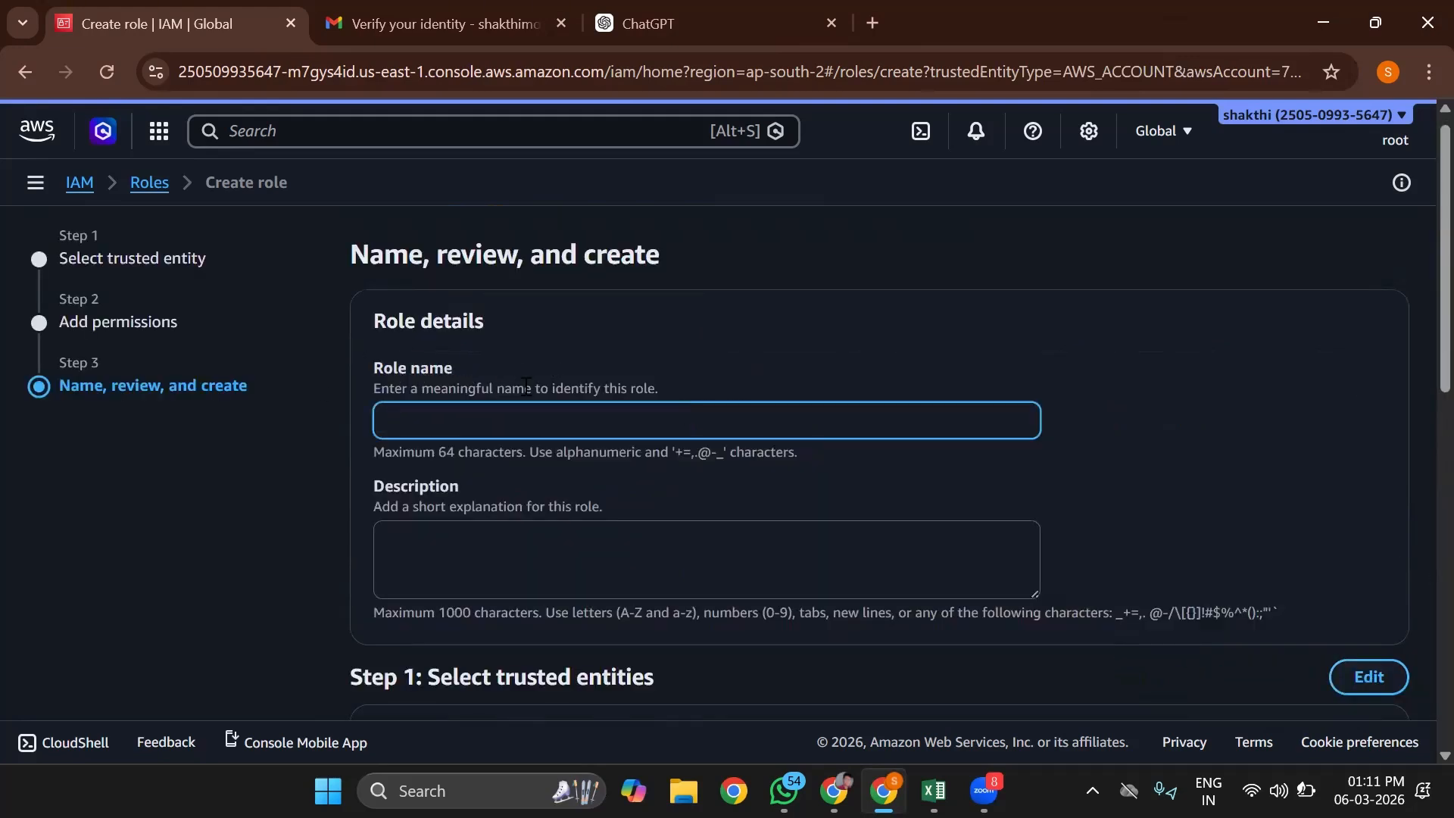
text(CrossAccountAccessRole)
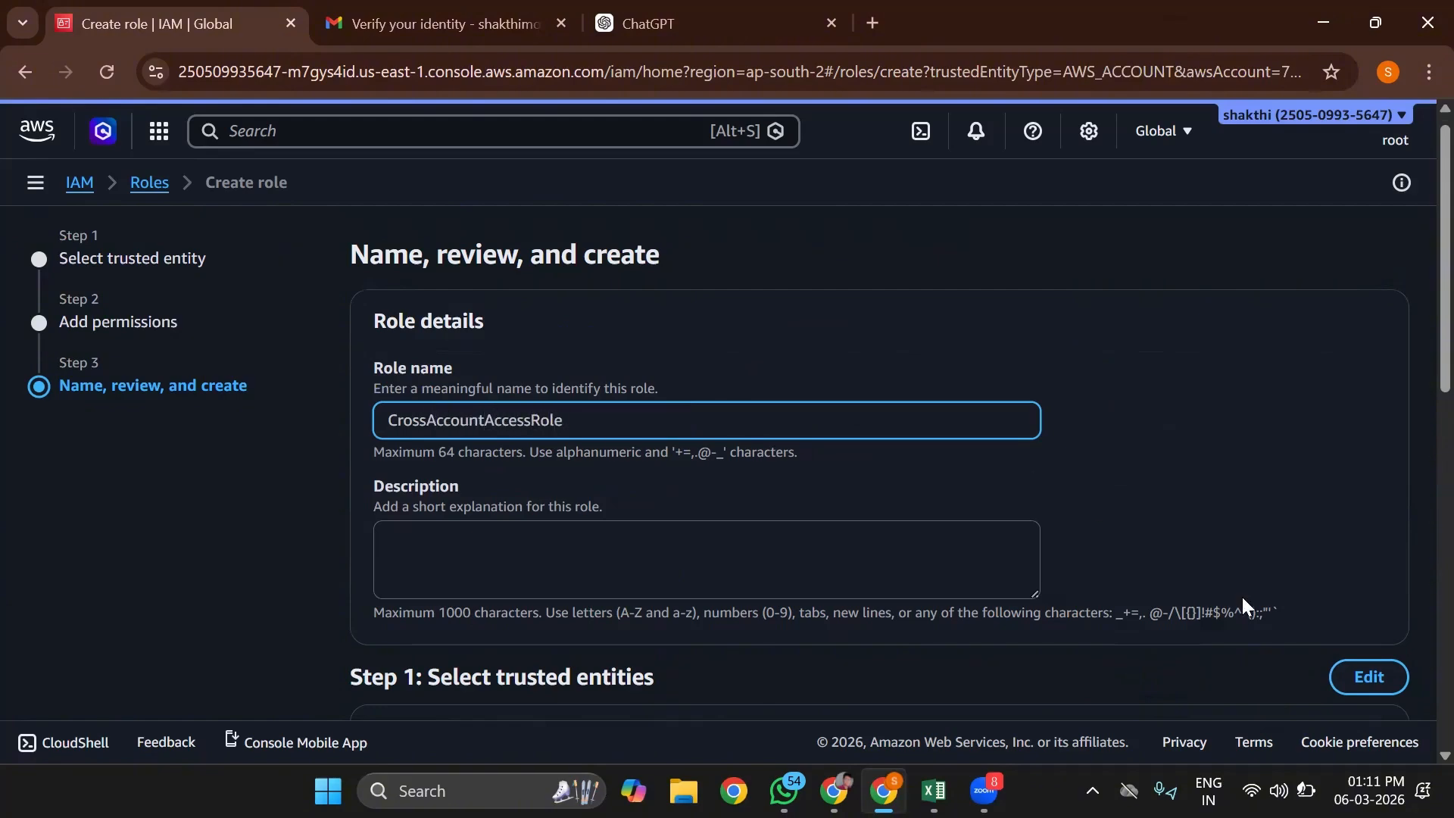
scroll(1242, 604, down, 10)
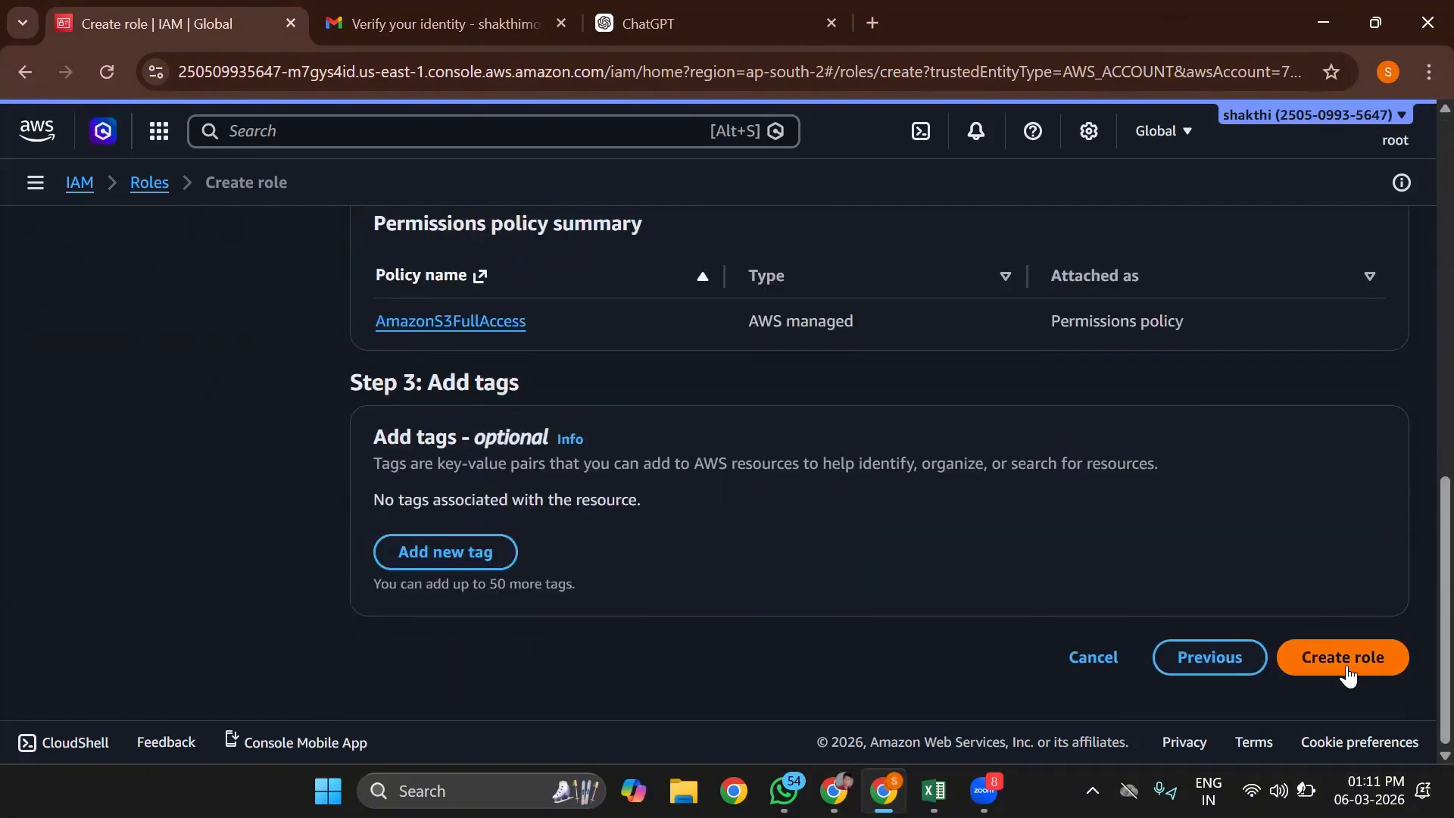
click(1344, 658)
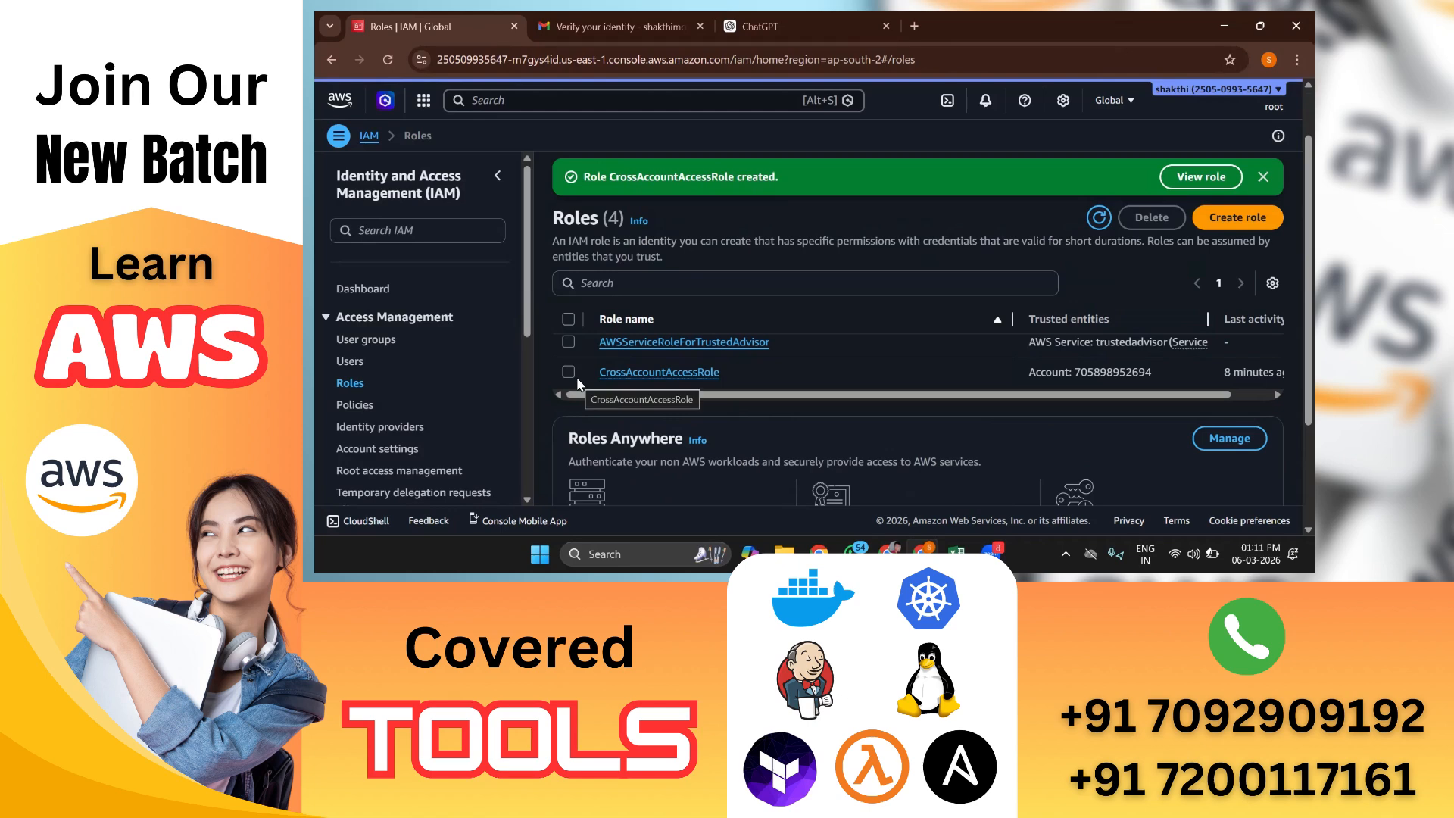
Step: Open CrossAccountAccessRole and review its trust relationships and permissions policies
click(633, 372)
scroll(834, 369, down, 5)
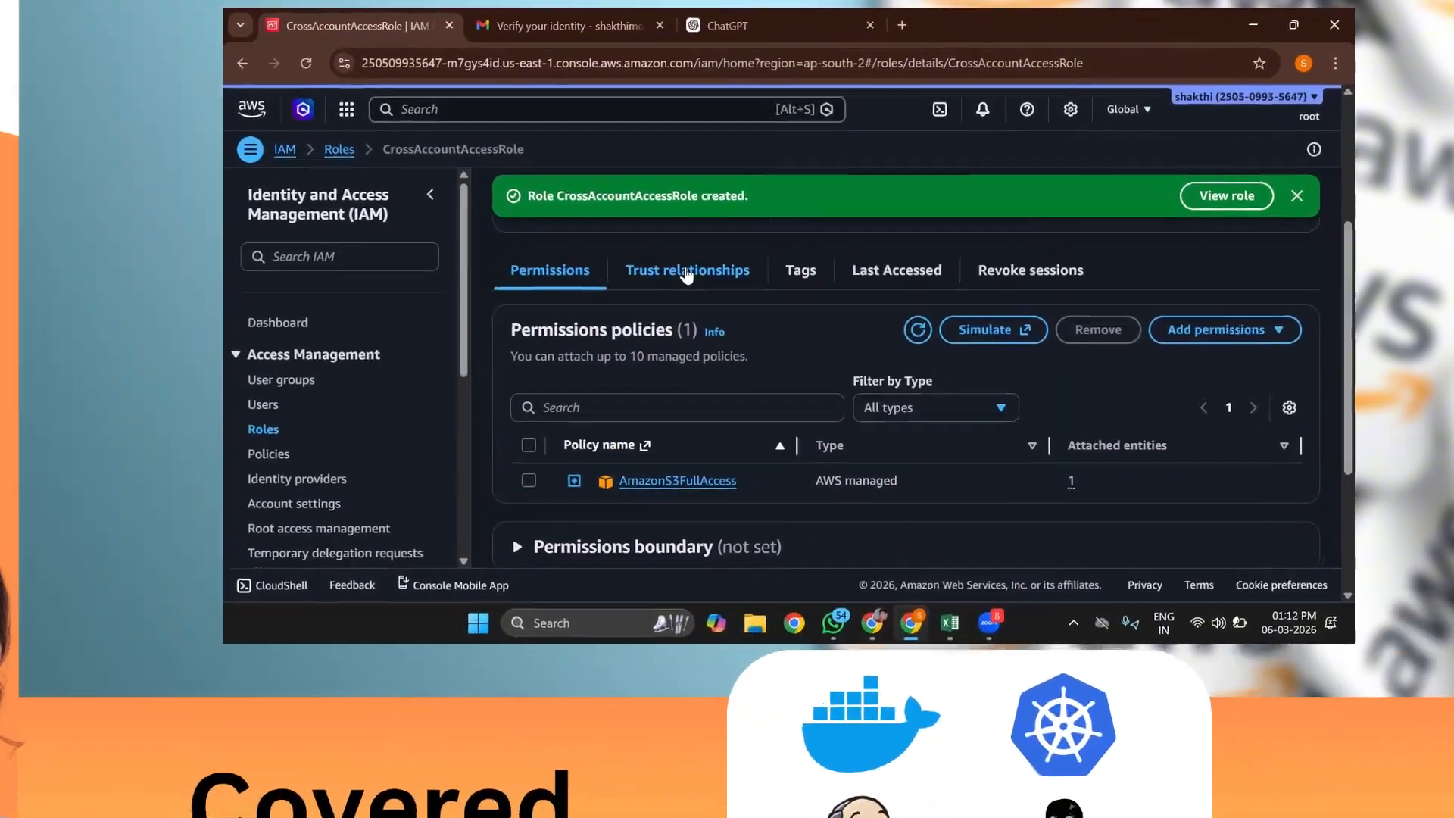
click(725, 244)
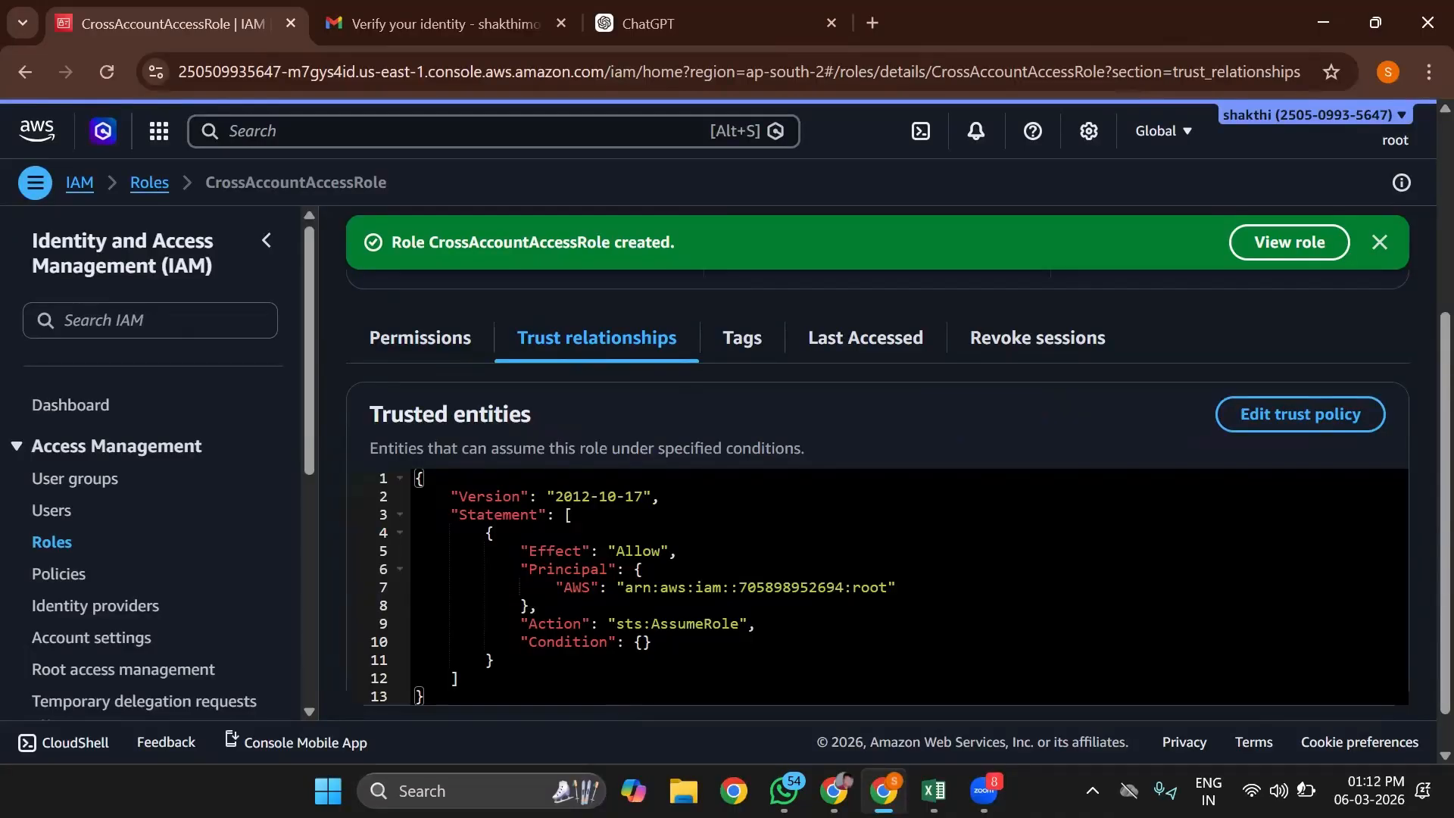
click(422, 353)
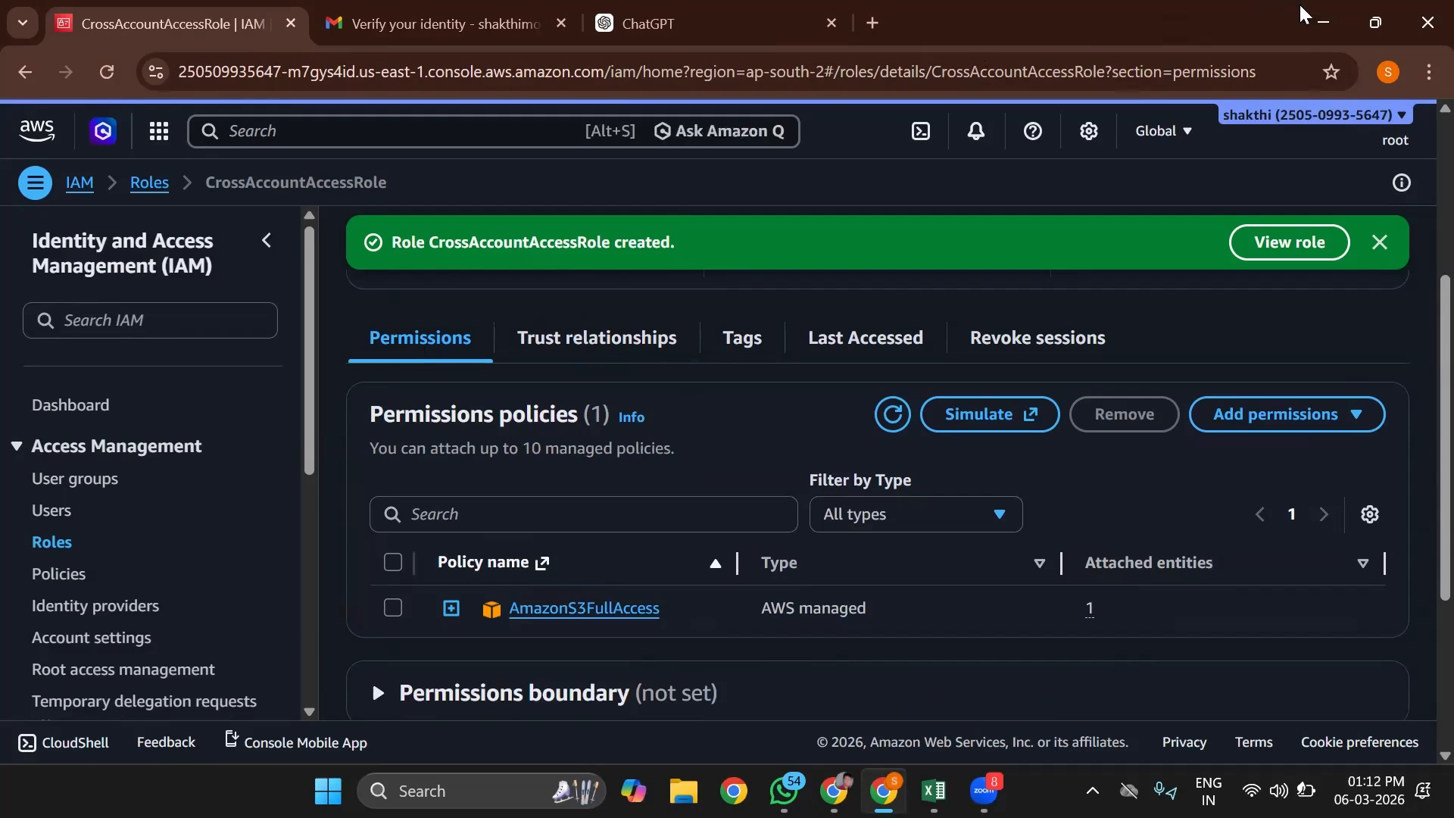
Step: Switch to the IAM user's console window, view the general purpose buckets and open the IAM dashboard
click(1323, 22)
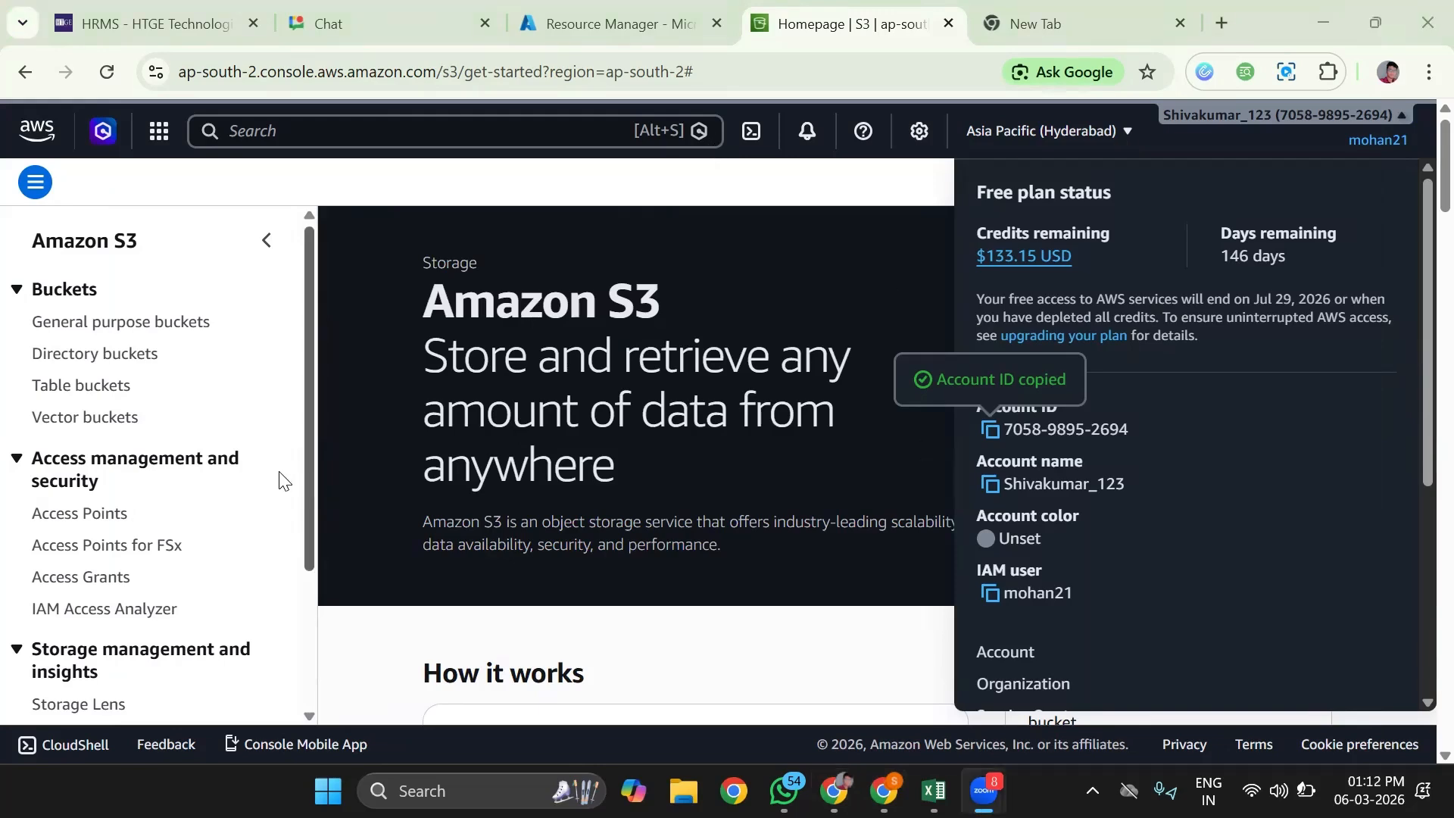
click(94, 324)
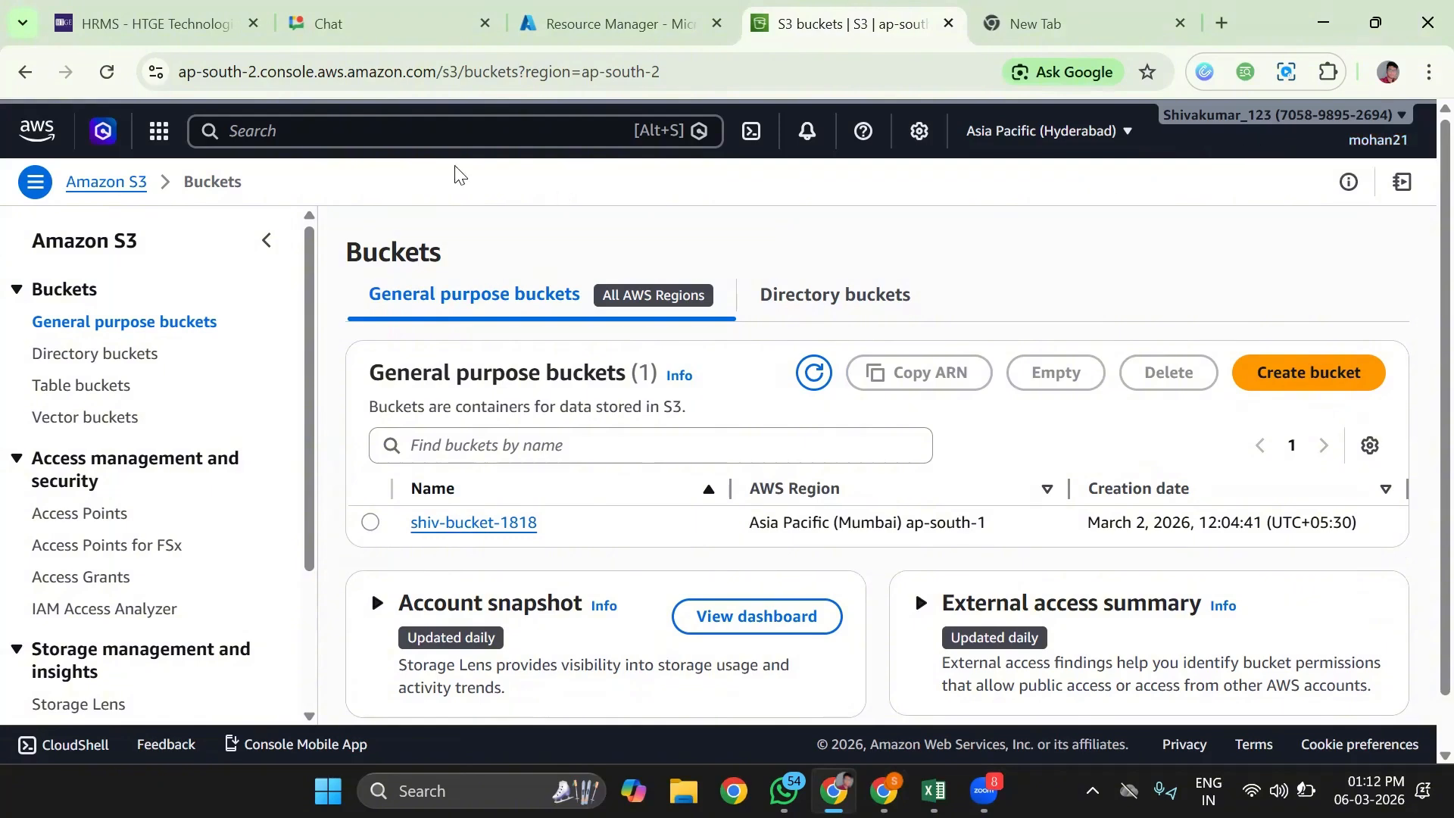
click(320, 139)
text(iam)
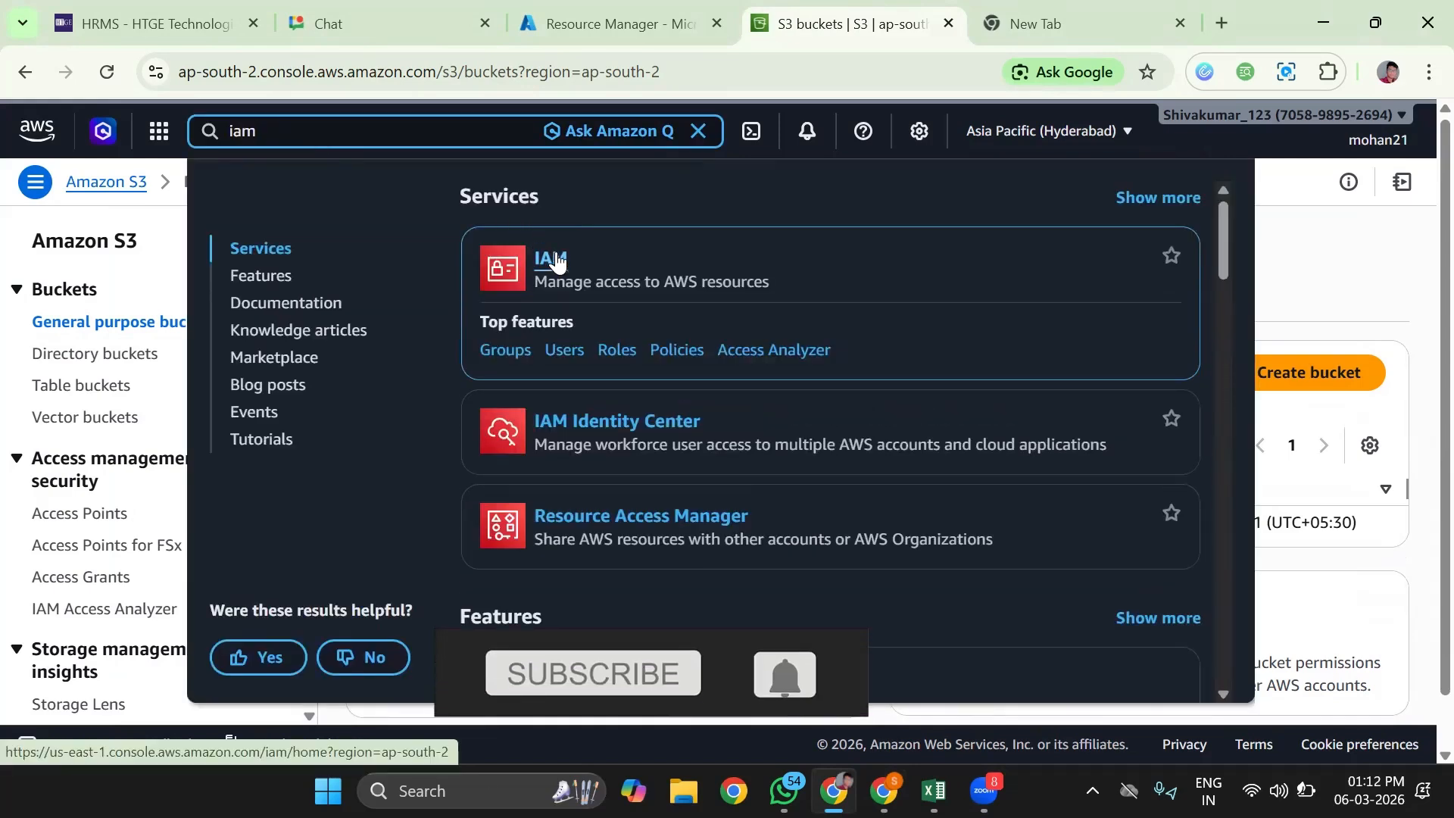
click(555, 259)
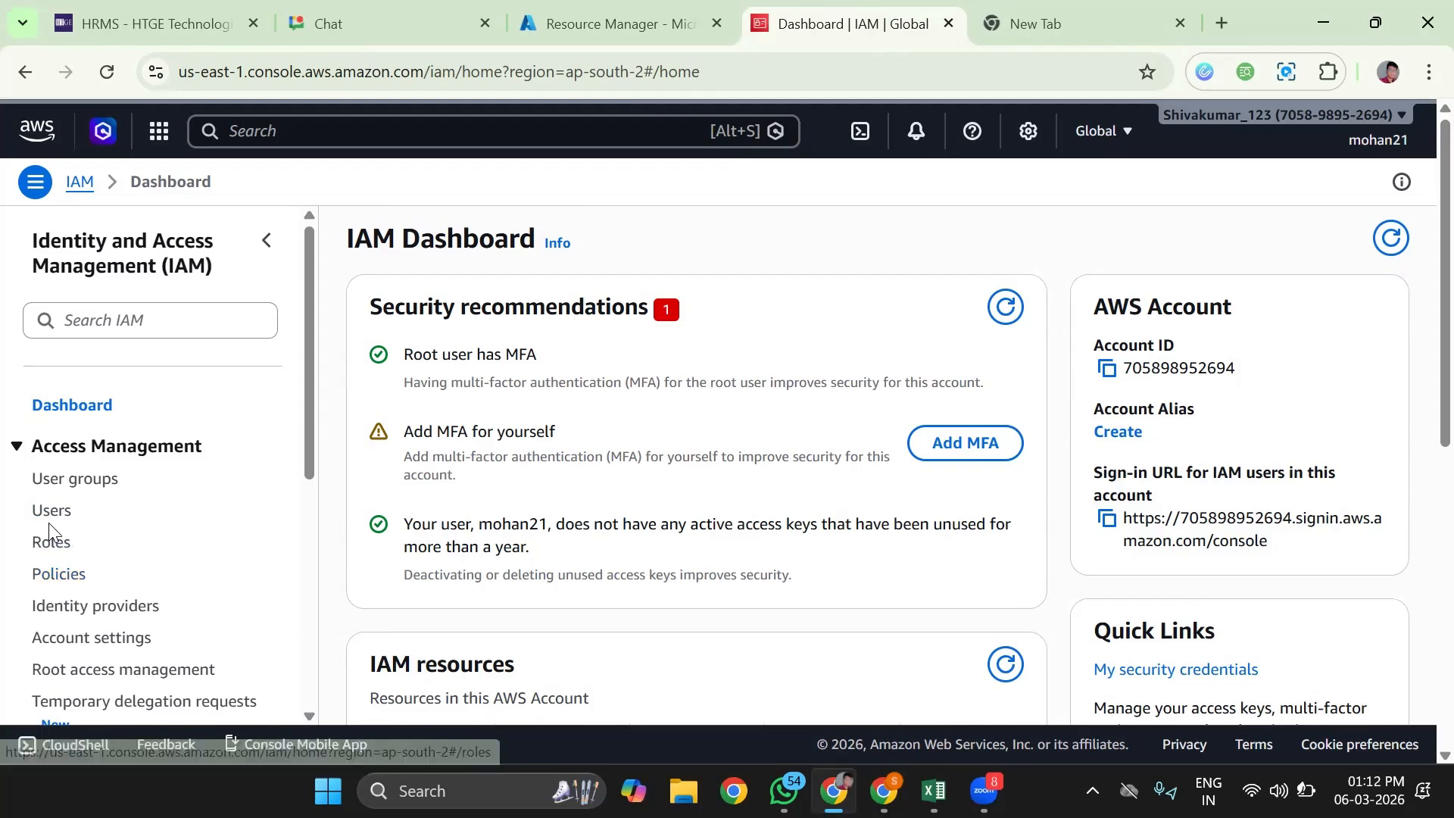
Step: Open the IAM policies list in the IAM user's account and start creating a new policy
click(60, 575)
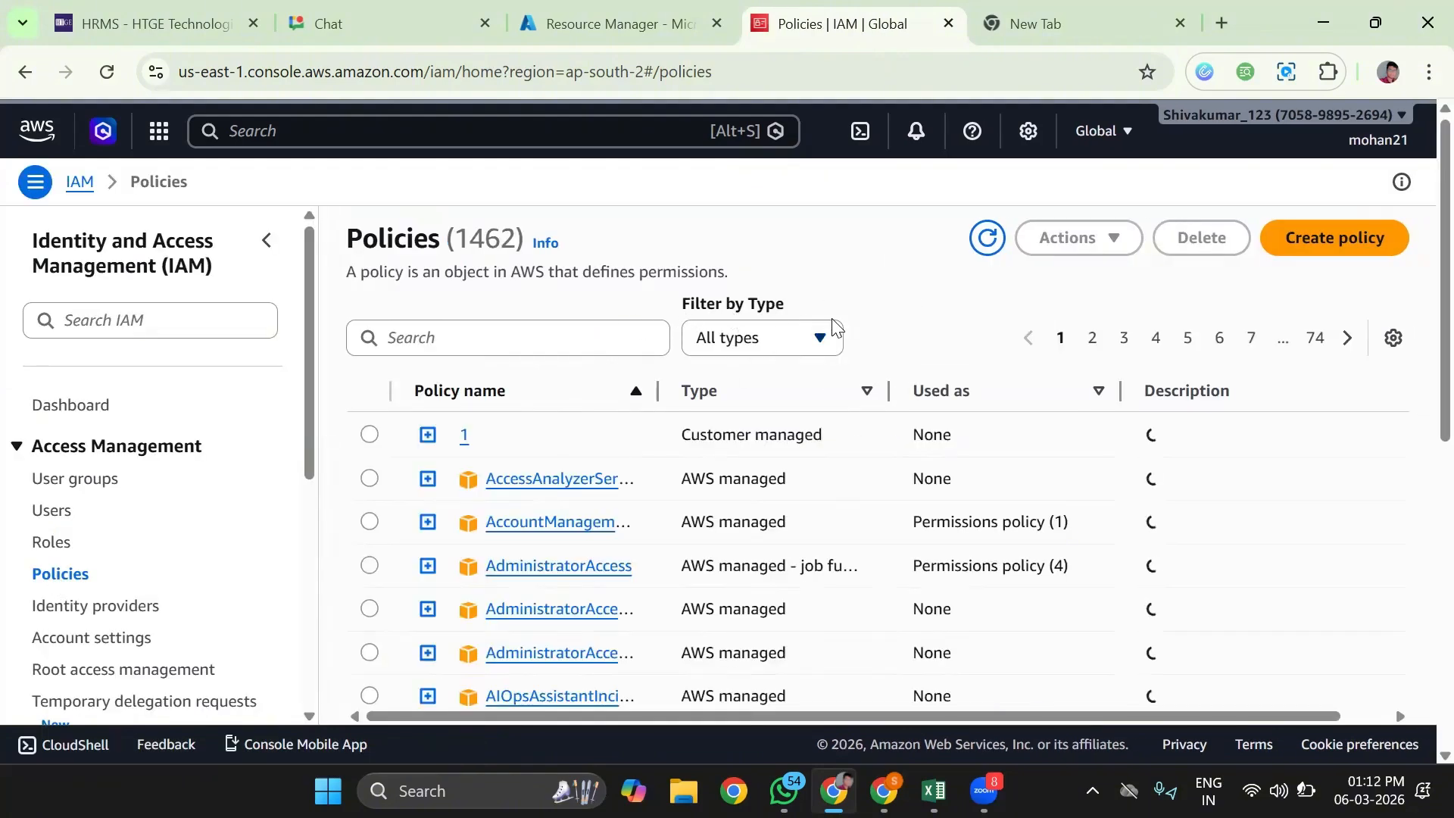
scroll(833, 327, down, 7)
scroll(833, 328, up, 7)
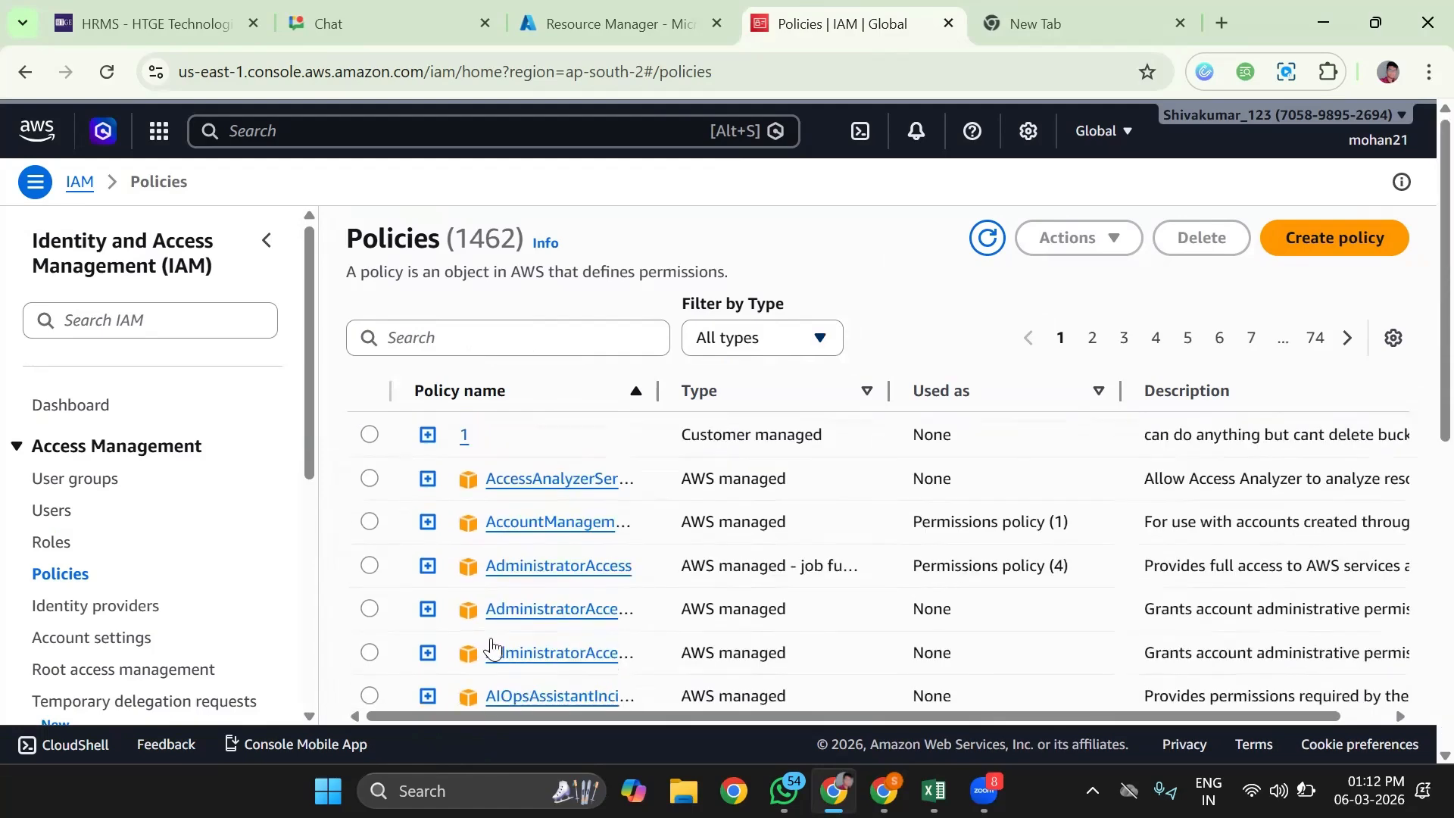
scroll(767, 602, down, 7)
scroll(768, 602, up, 7)
click(1327, 243)
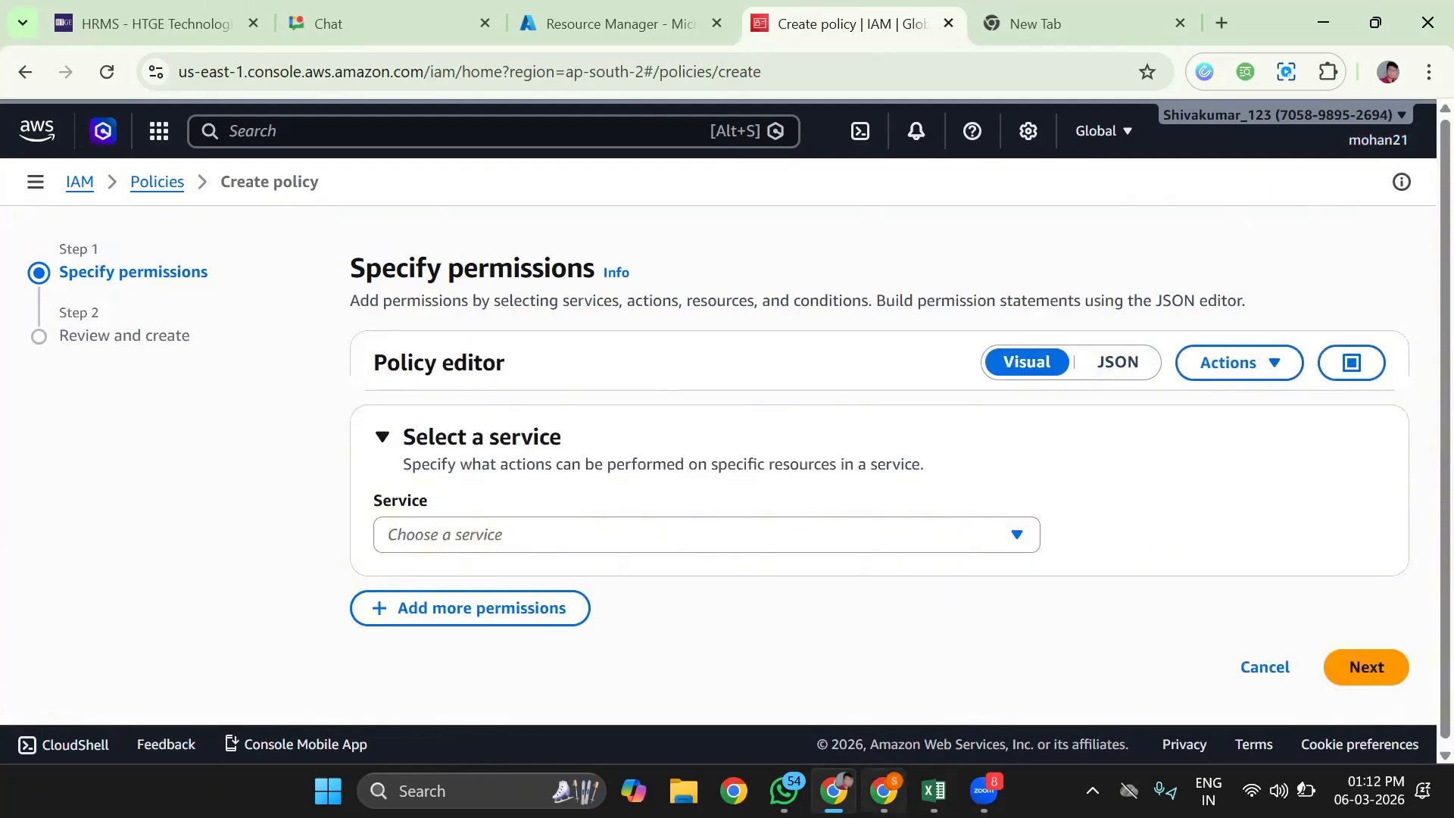
Step: Edit the new policy as JSON and add the STS AssumeRole action to its statement
key(alt+Tab)
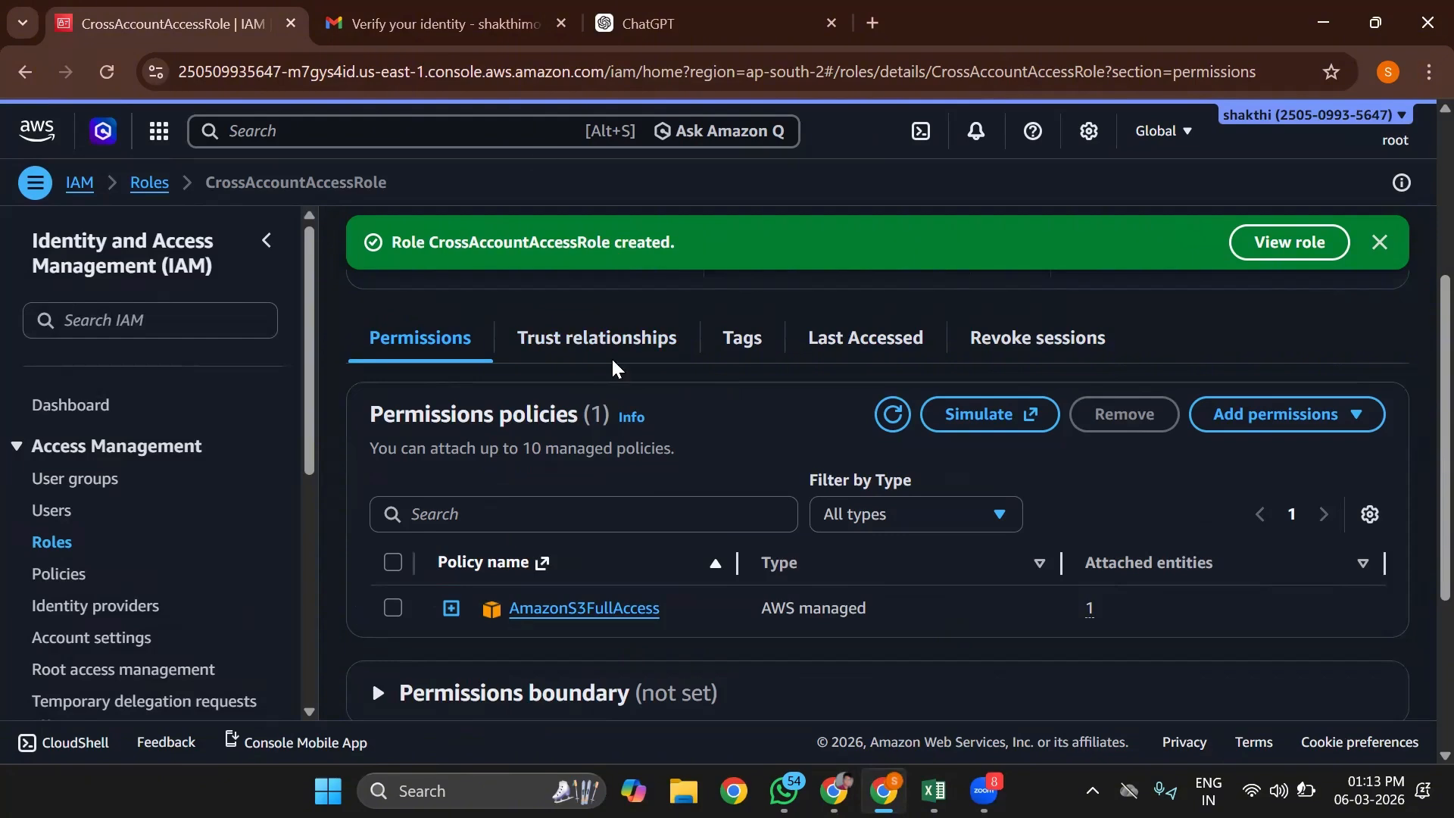
click(1334, 11)
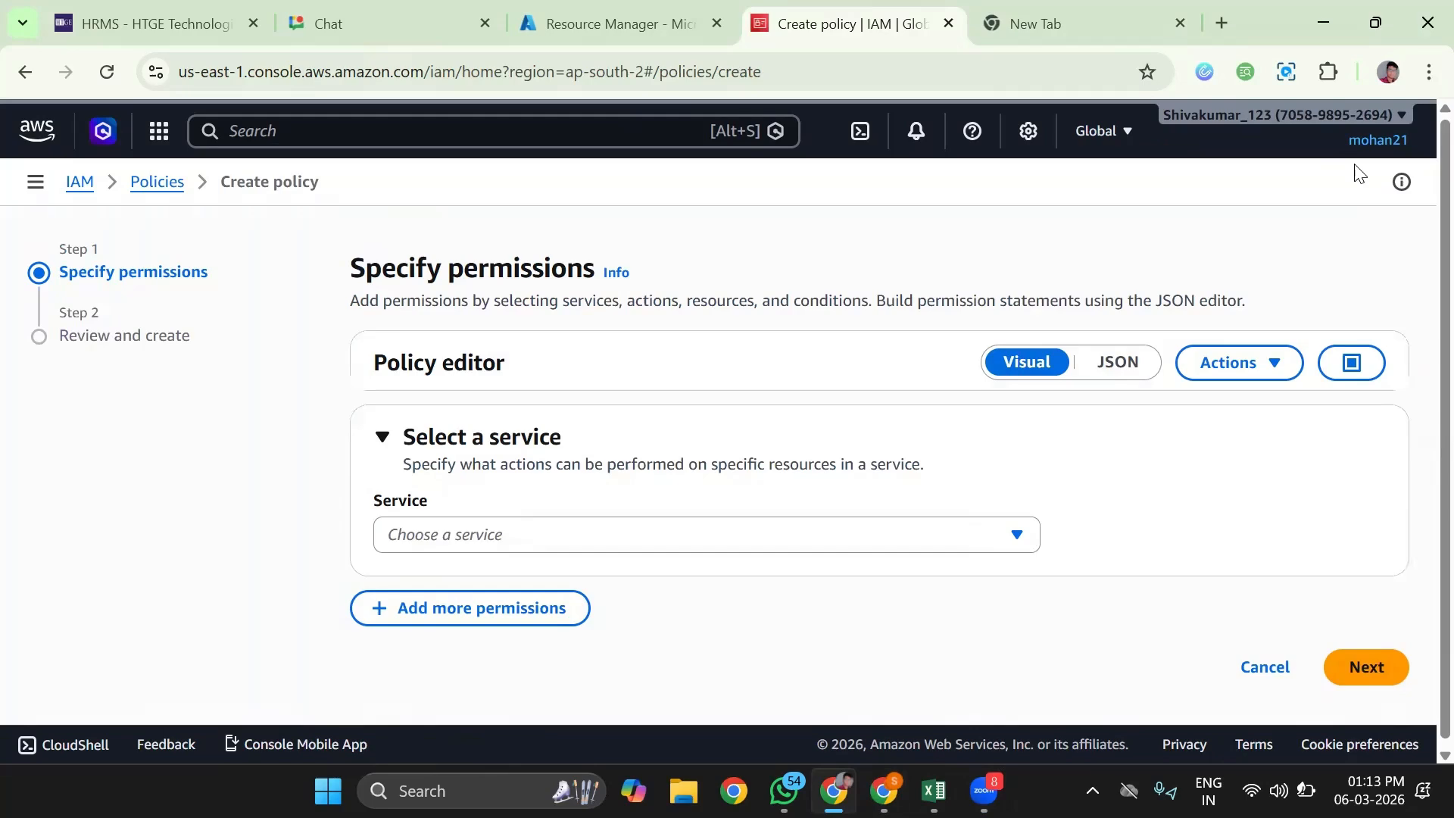
click(1119, 366)
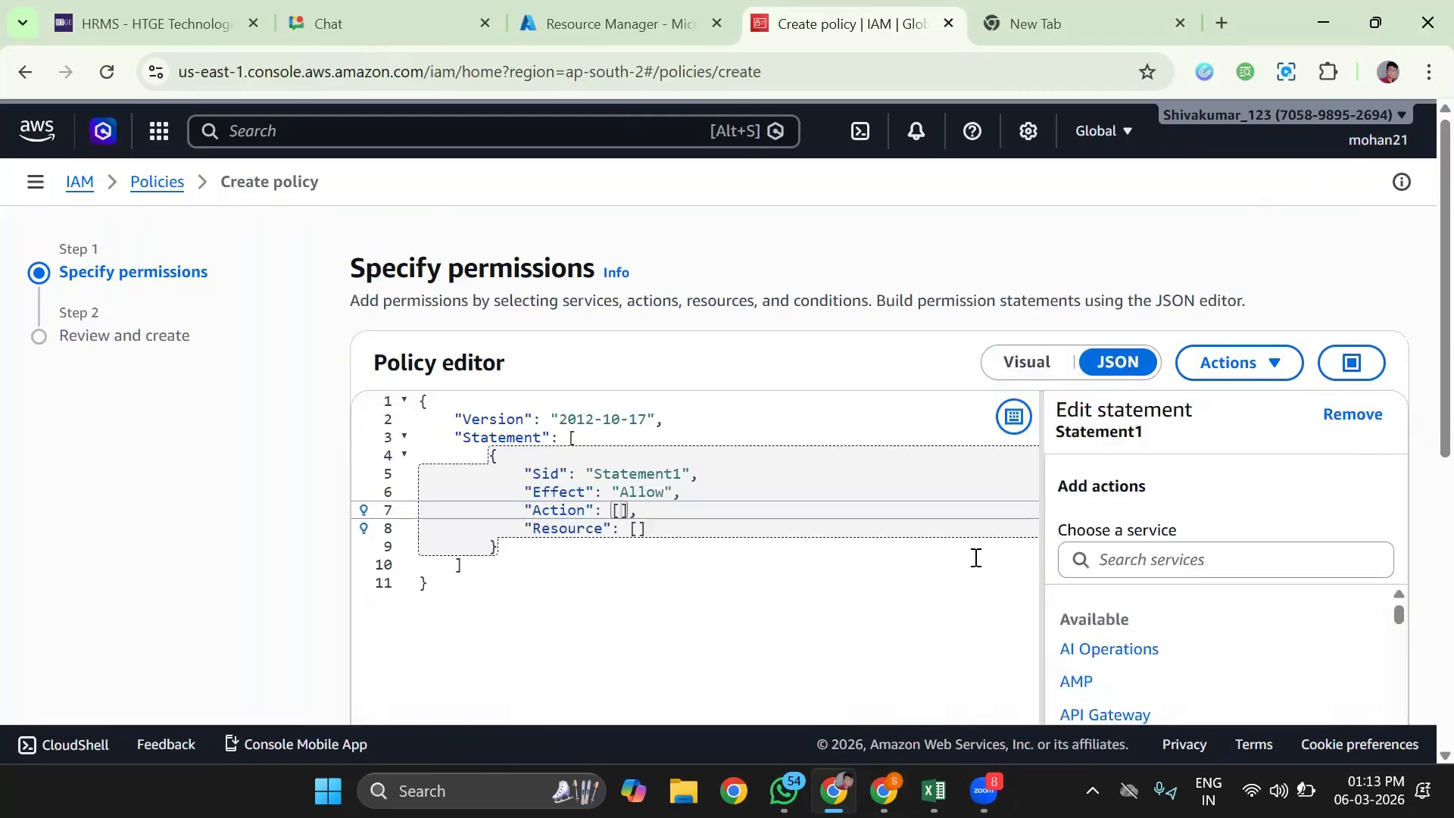
click(1160, 545)
text(sts)
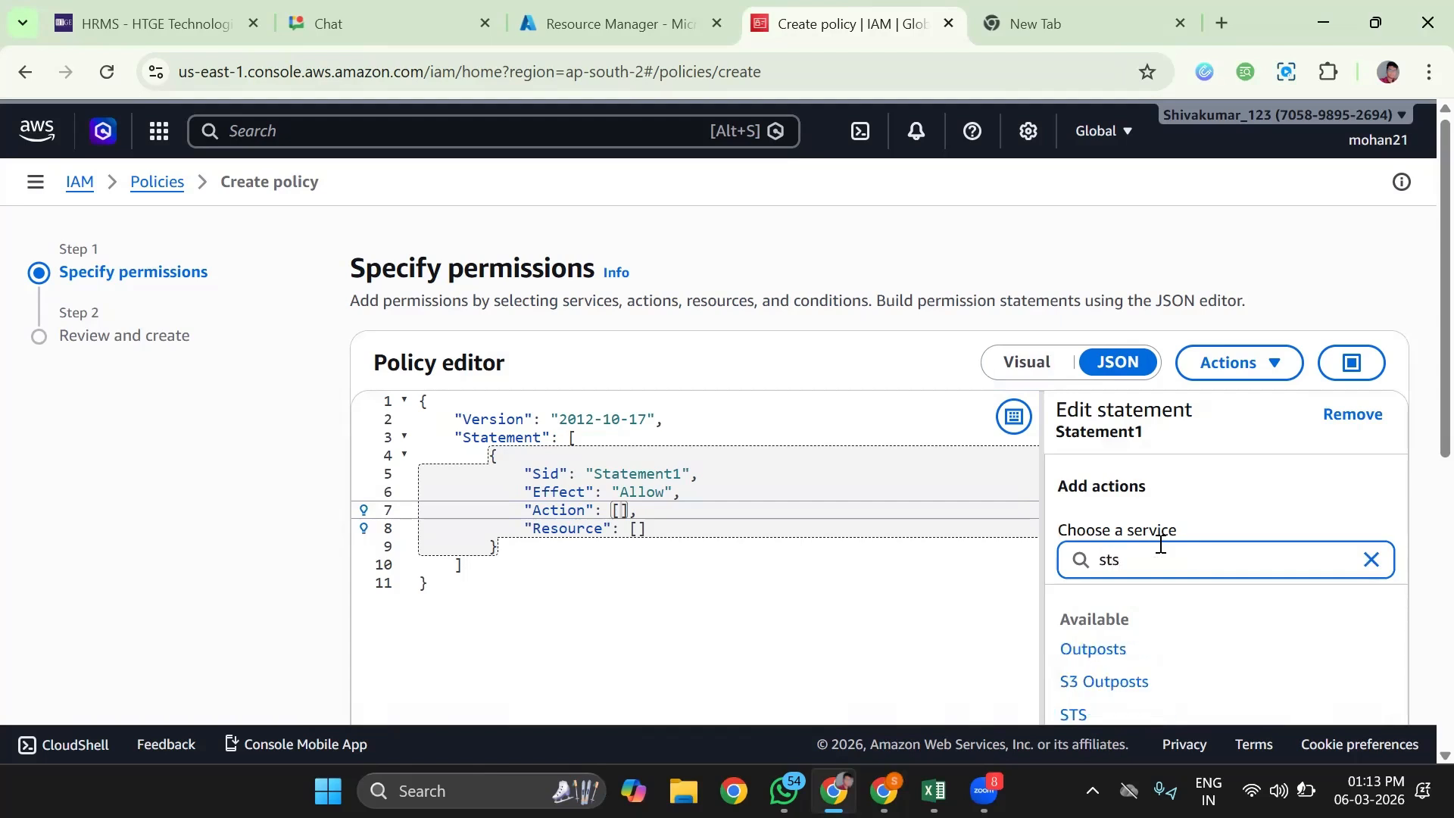
click(1097, 712)
scroll(1303, 604, down, 5)
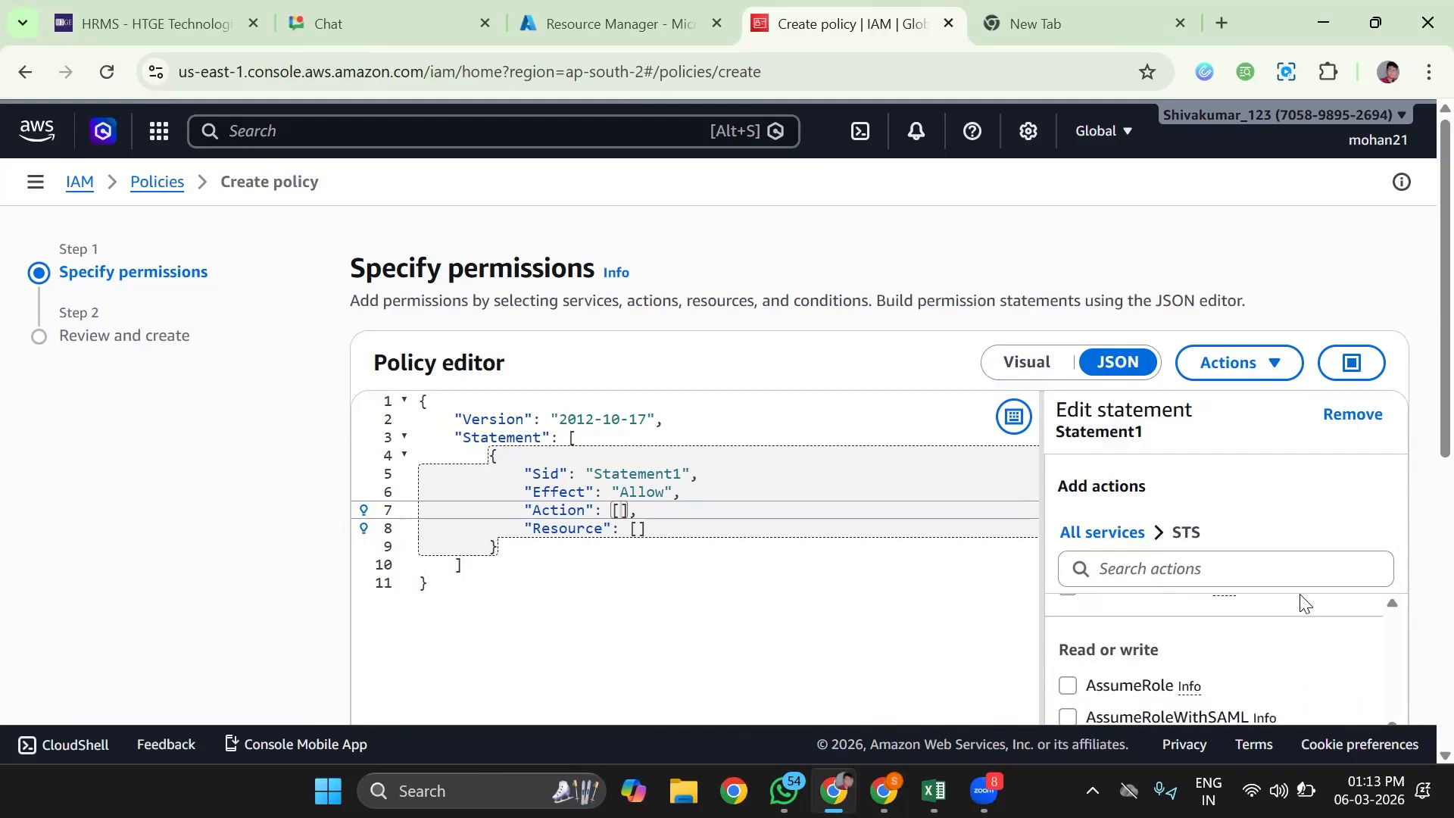
click(1068, 686)
Step: Start adding a resource to the statement for the STS service with resource type role
scroll(1417, 568, down, 5)
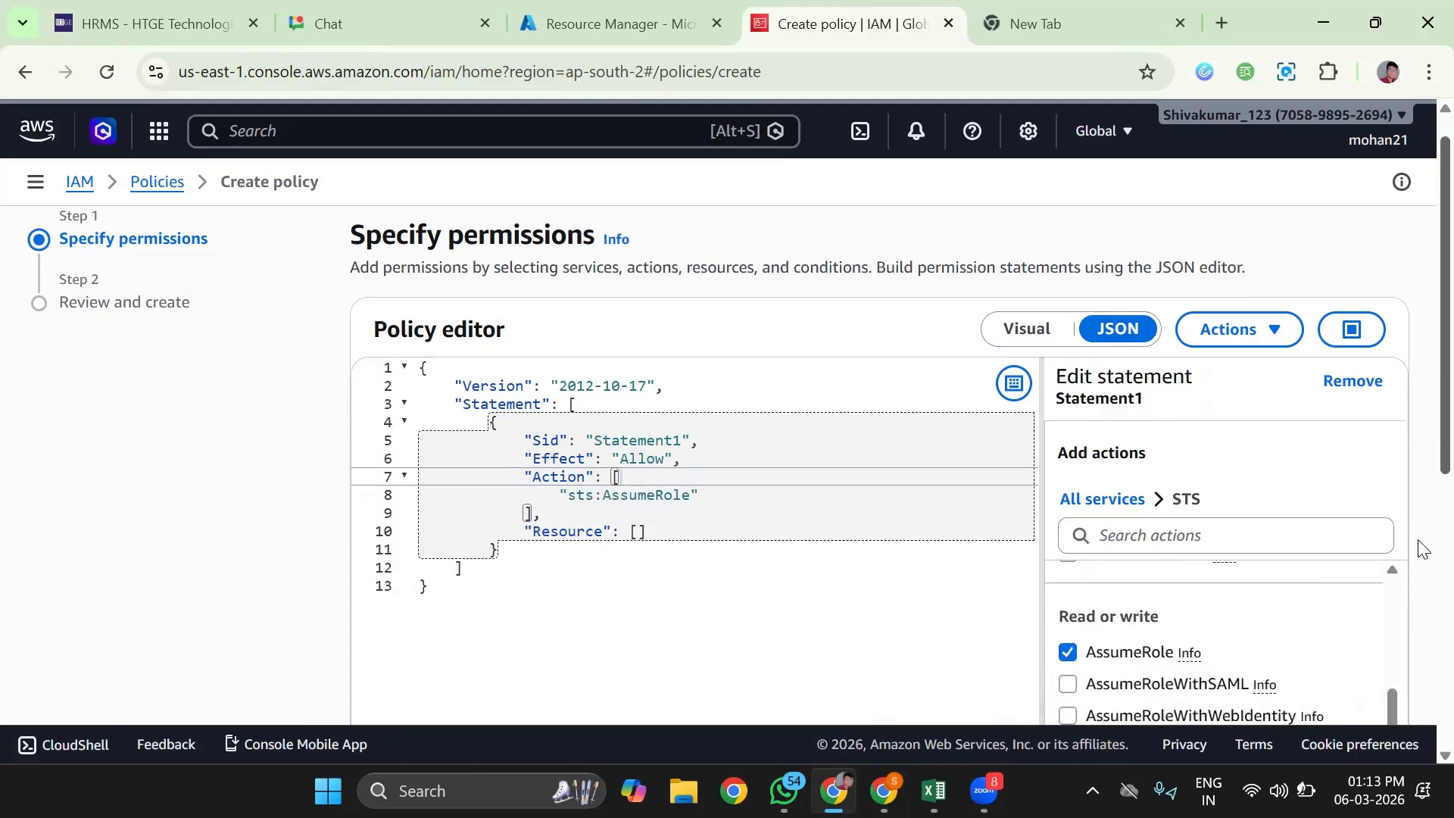
click(1293, 517)
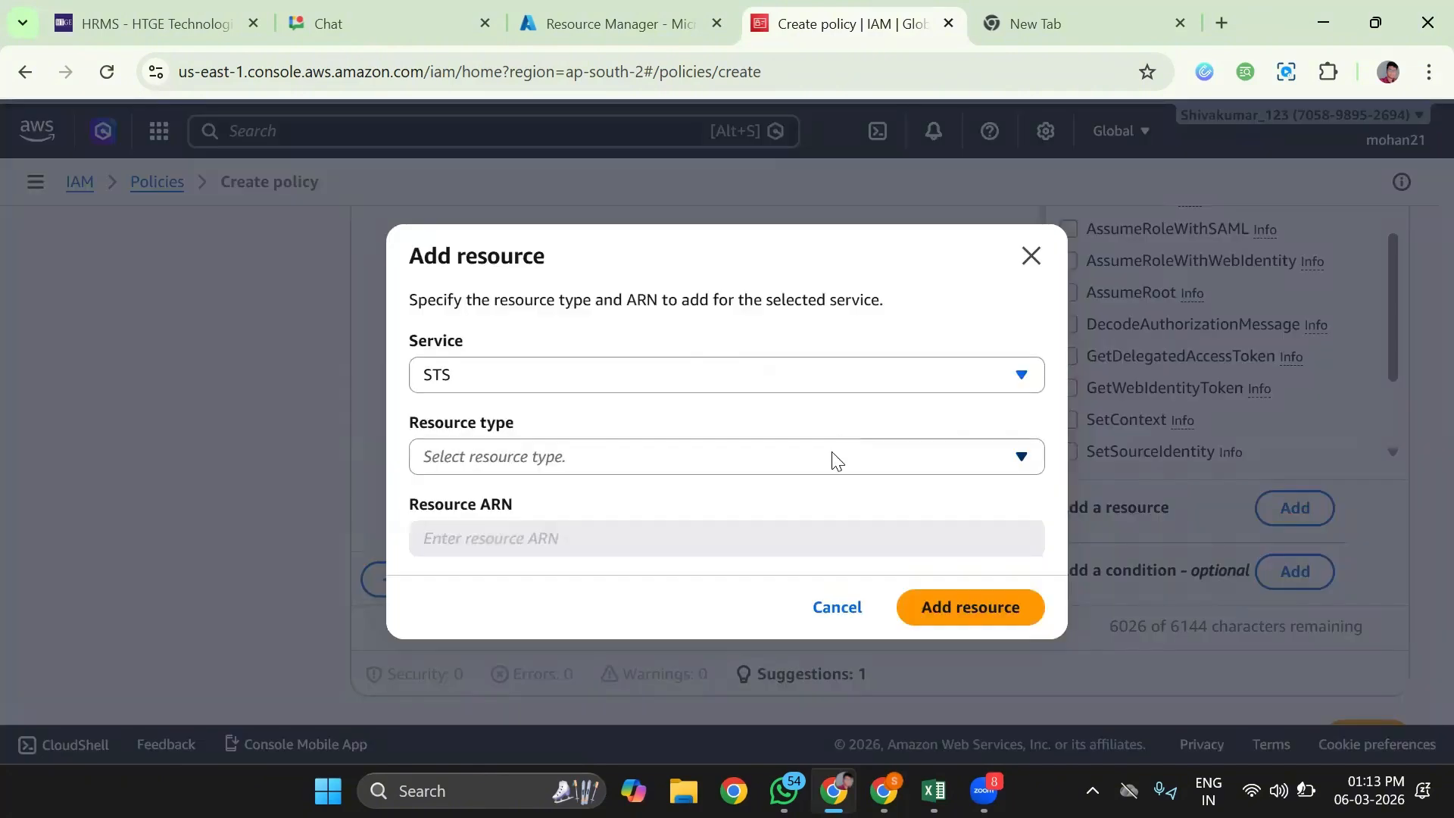
click(832, 459)
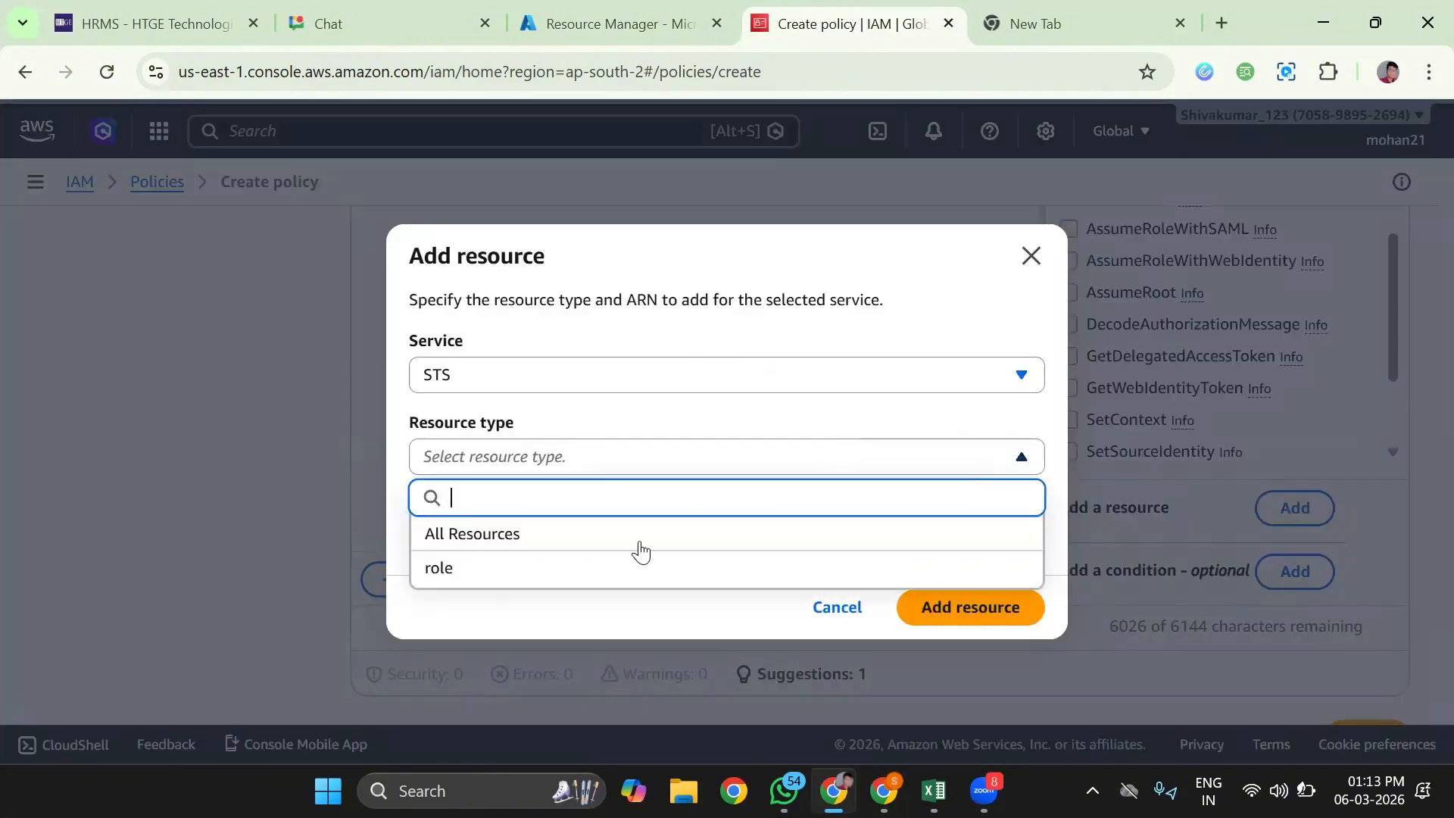
click(586, 586)
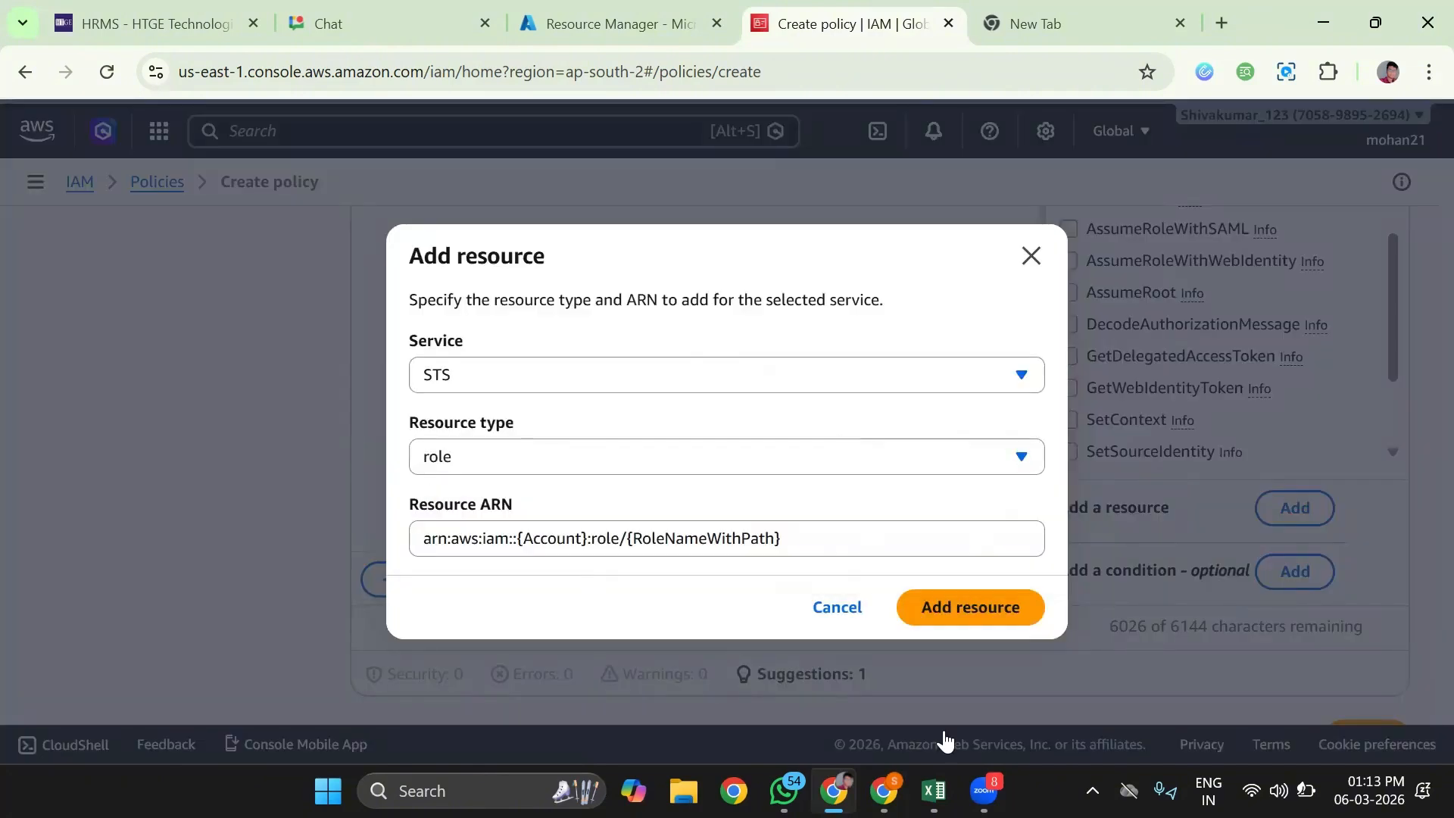
Step: Copy the ARN of CrossAccountAccessRole from the other account's console window and return to the policy window
mouse_move(883, 790)
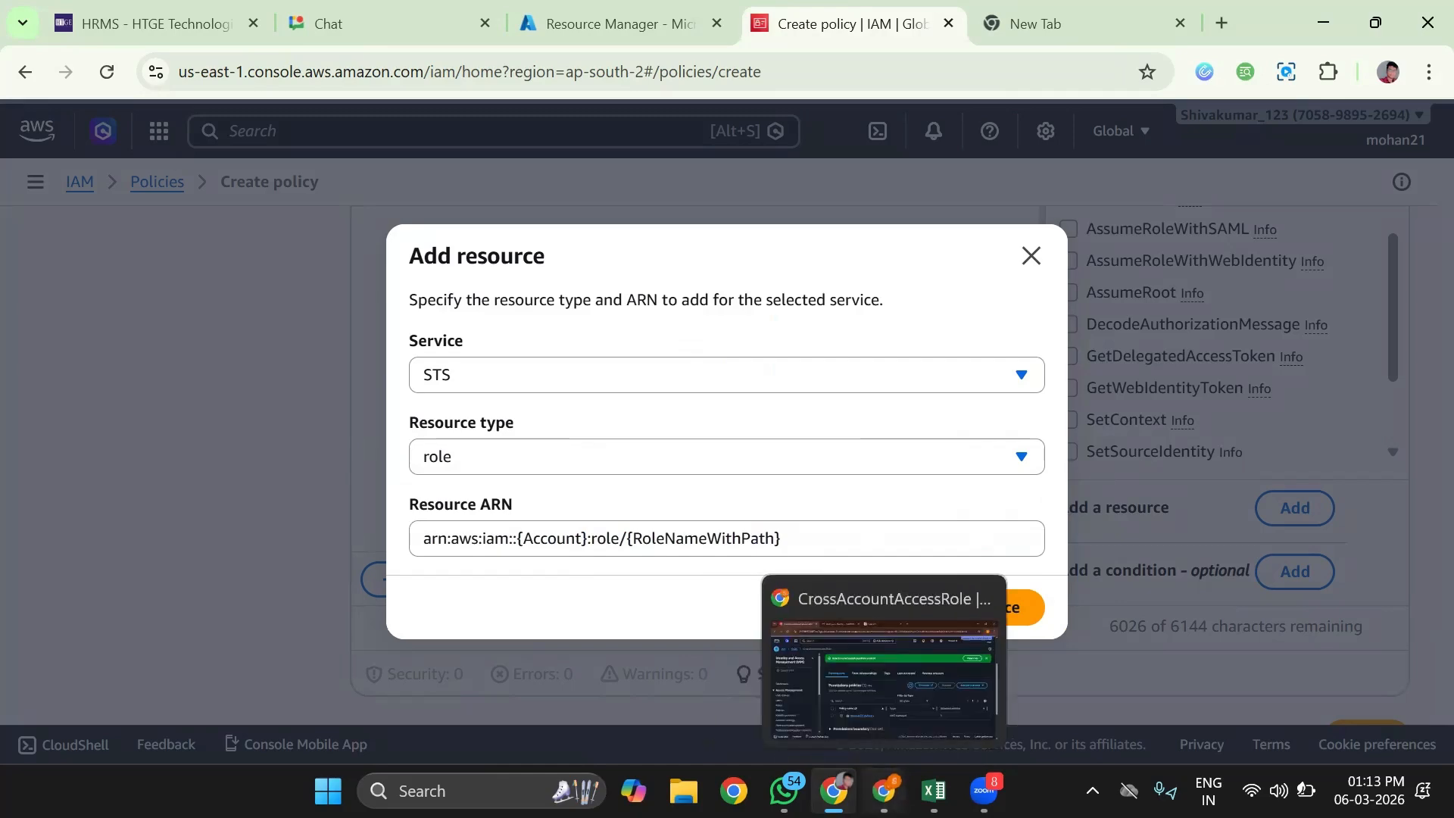
click(883, 666)
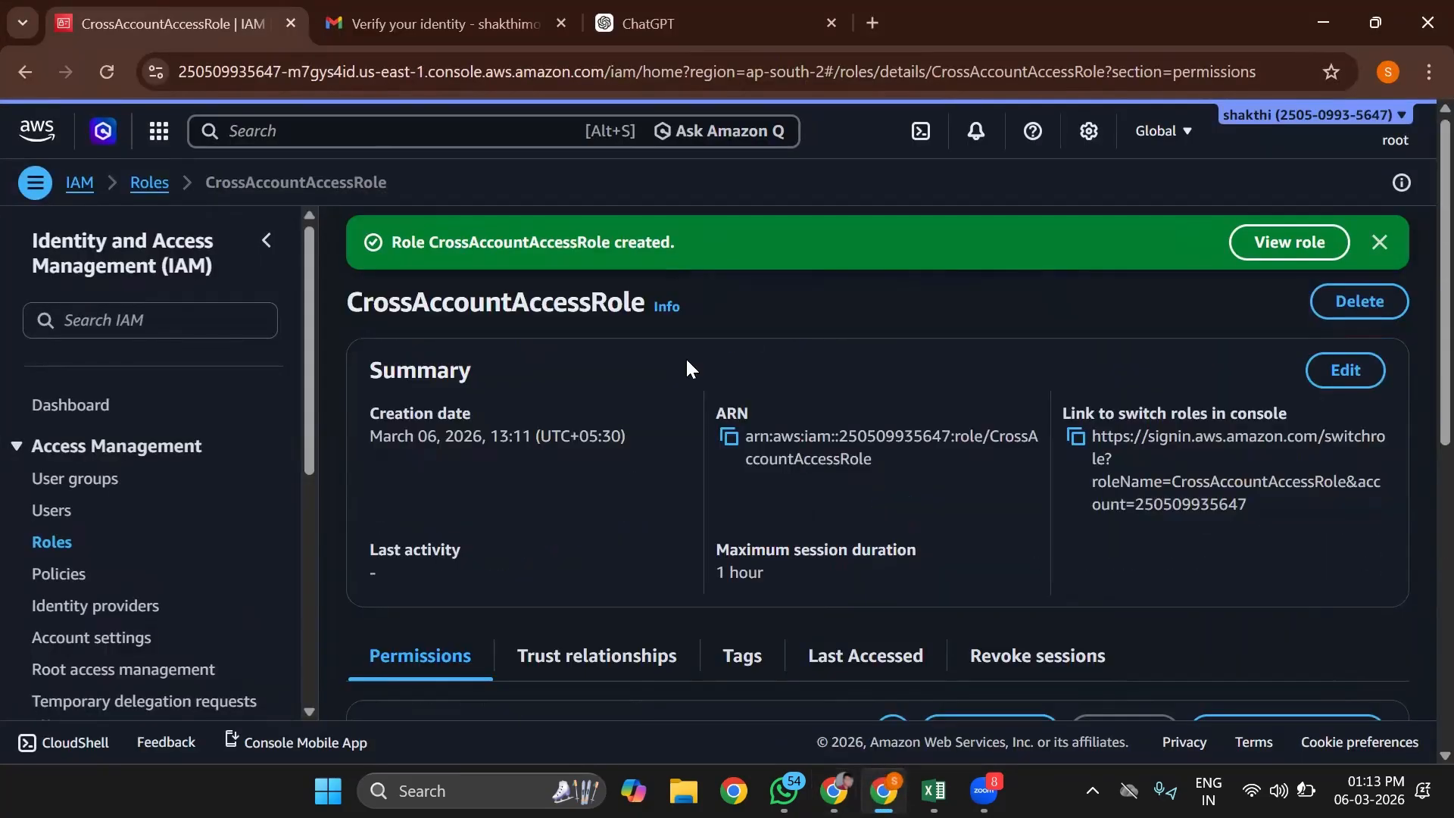
click(1337, 14)
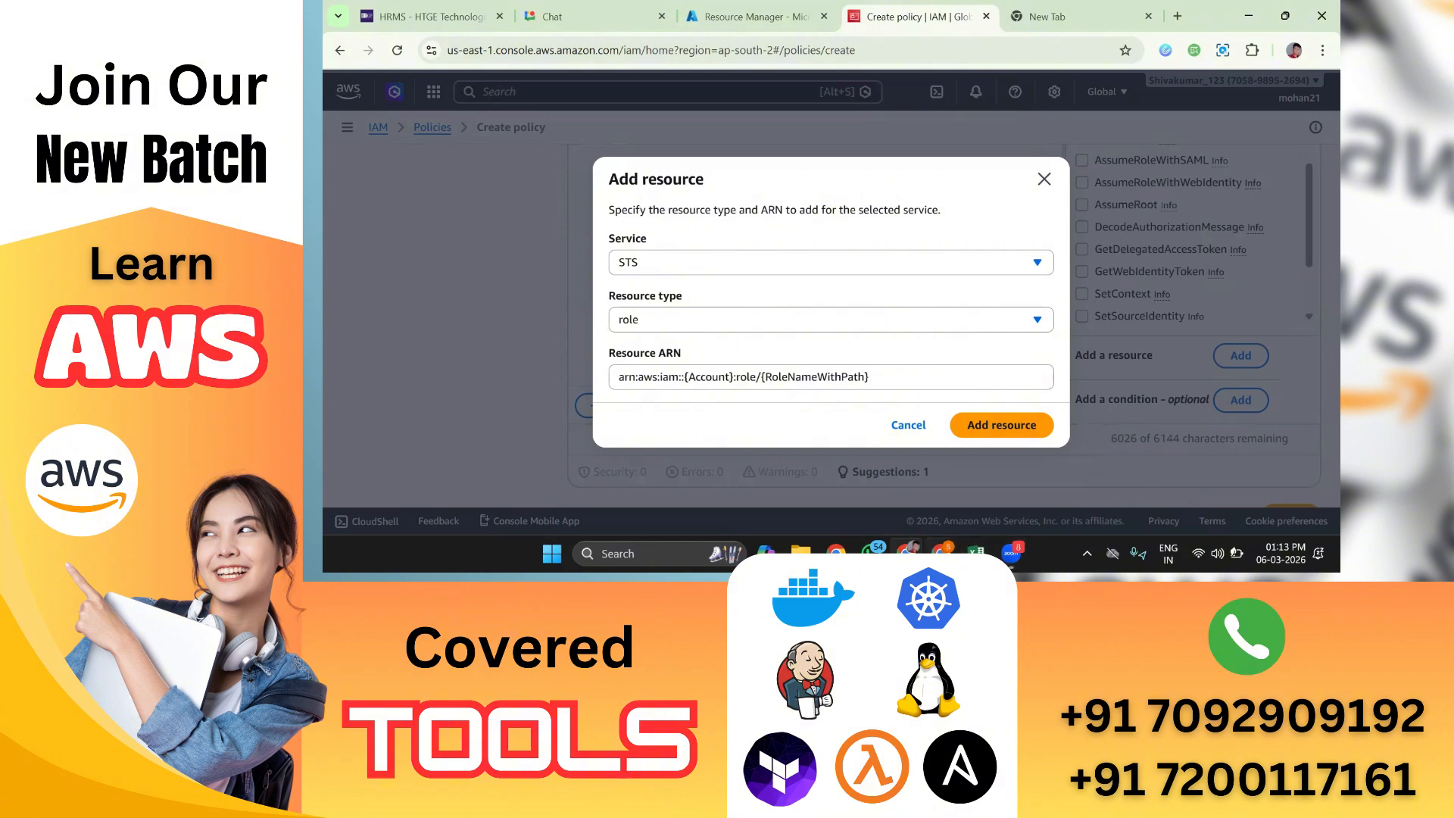
mouse_move(942, 553)
click(943, 477)
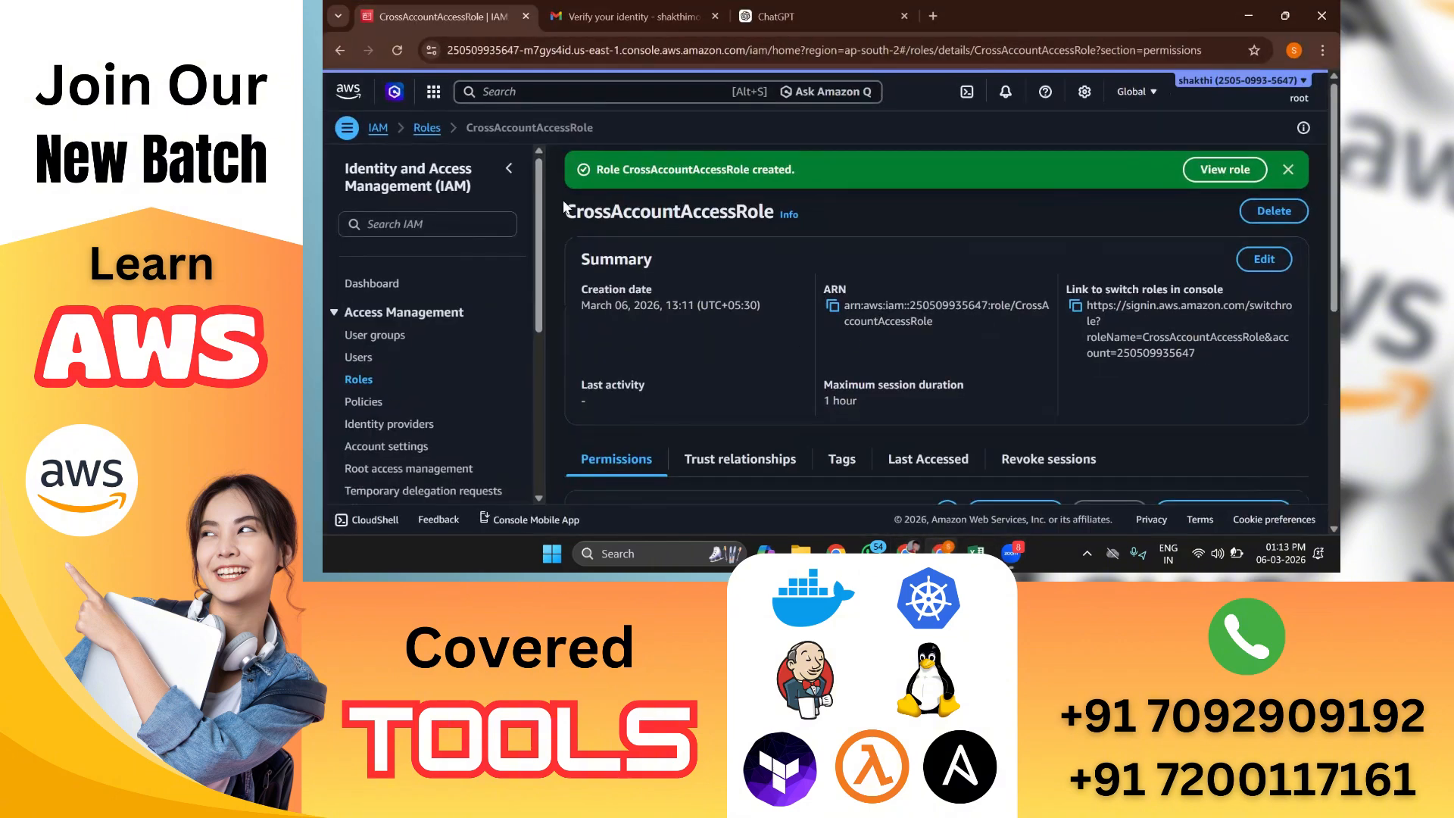
click(833, 306)
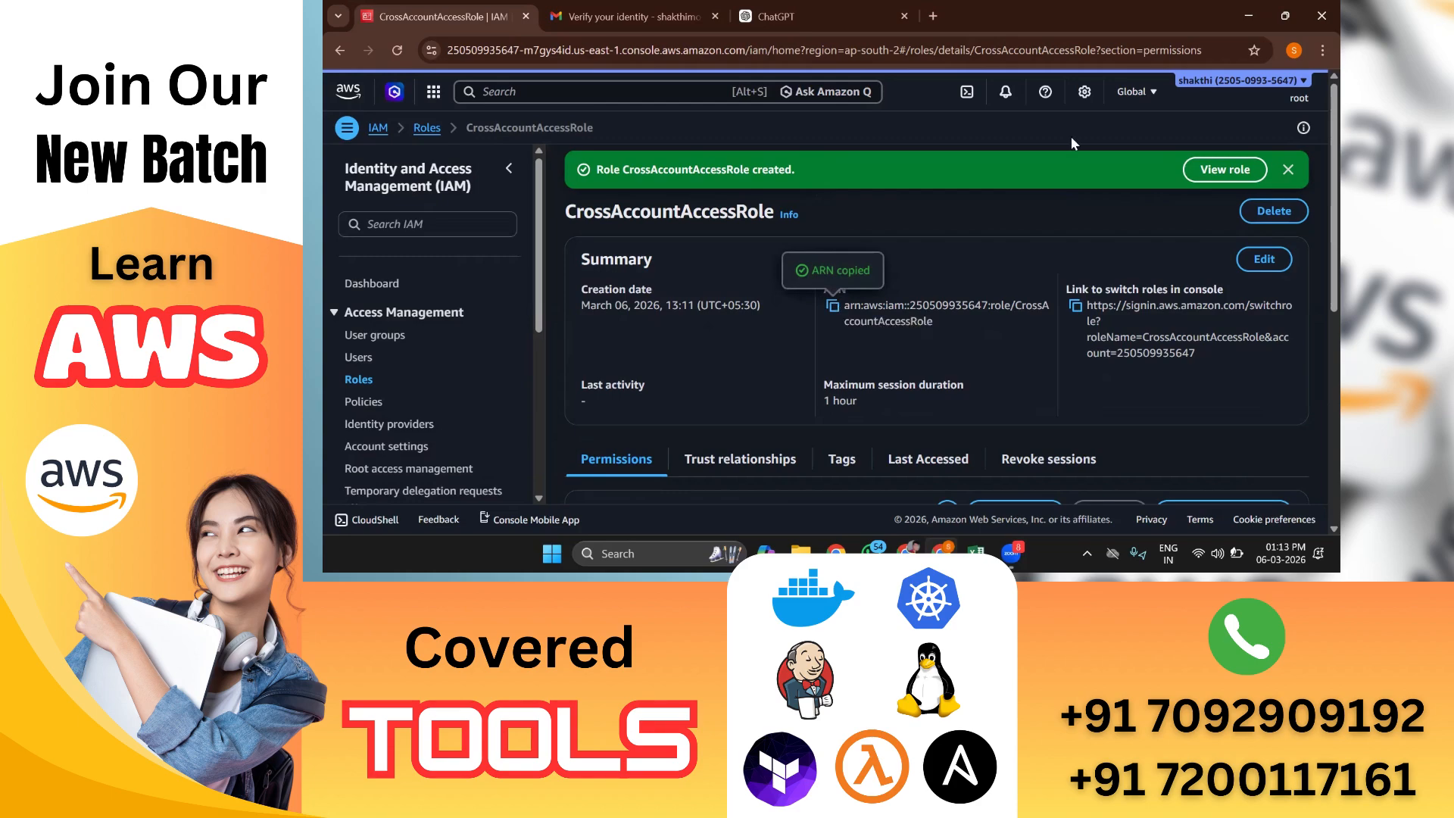
click(1248, 15)
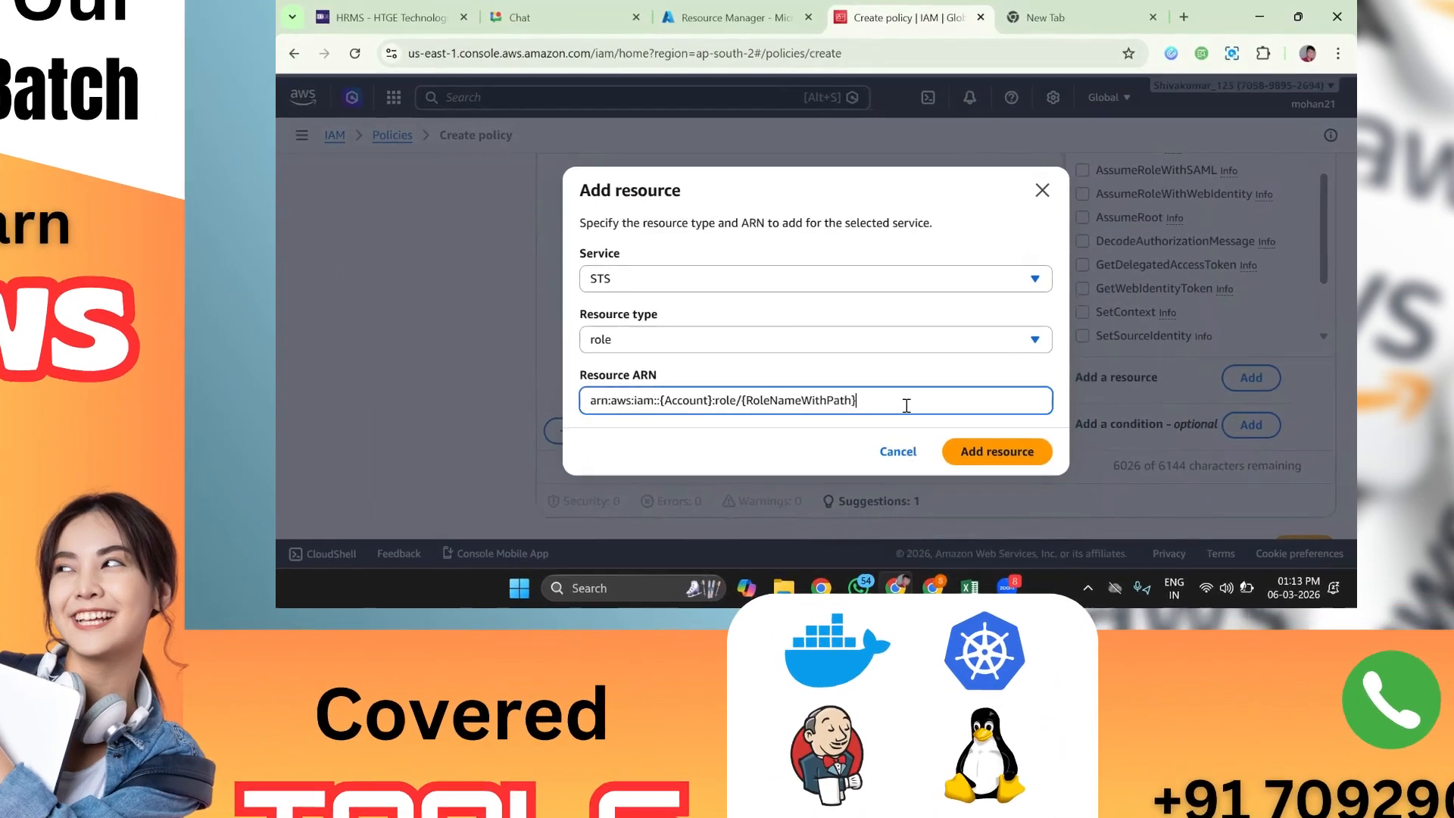
Step: Replace the placeholder resource ARN with the copied CrossAccountAccessRole ARN and add the resource to the statement
drag(918, 376, 611, 381)
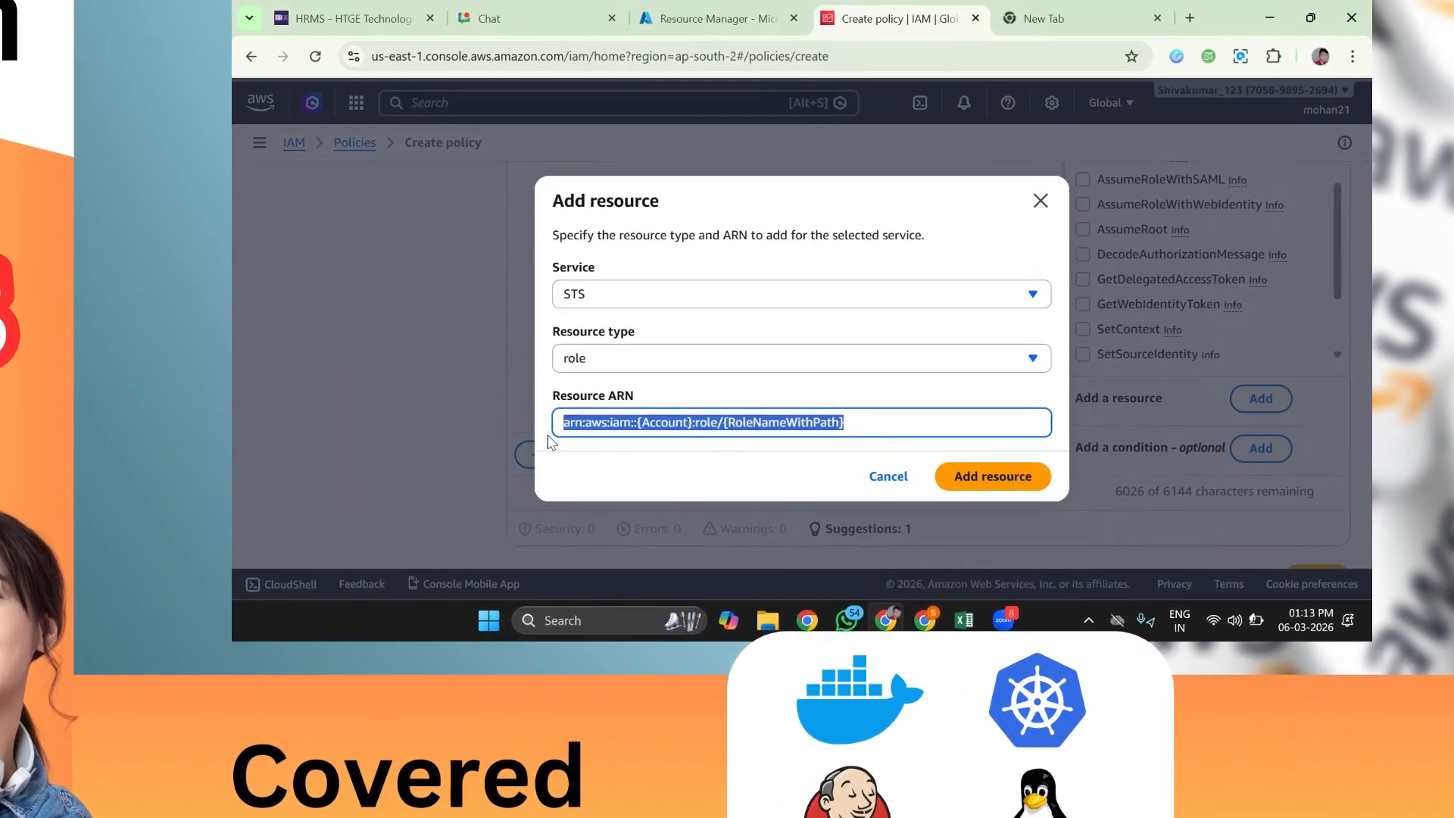
key(ctrl+v)
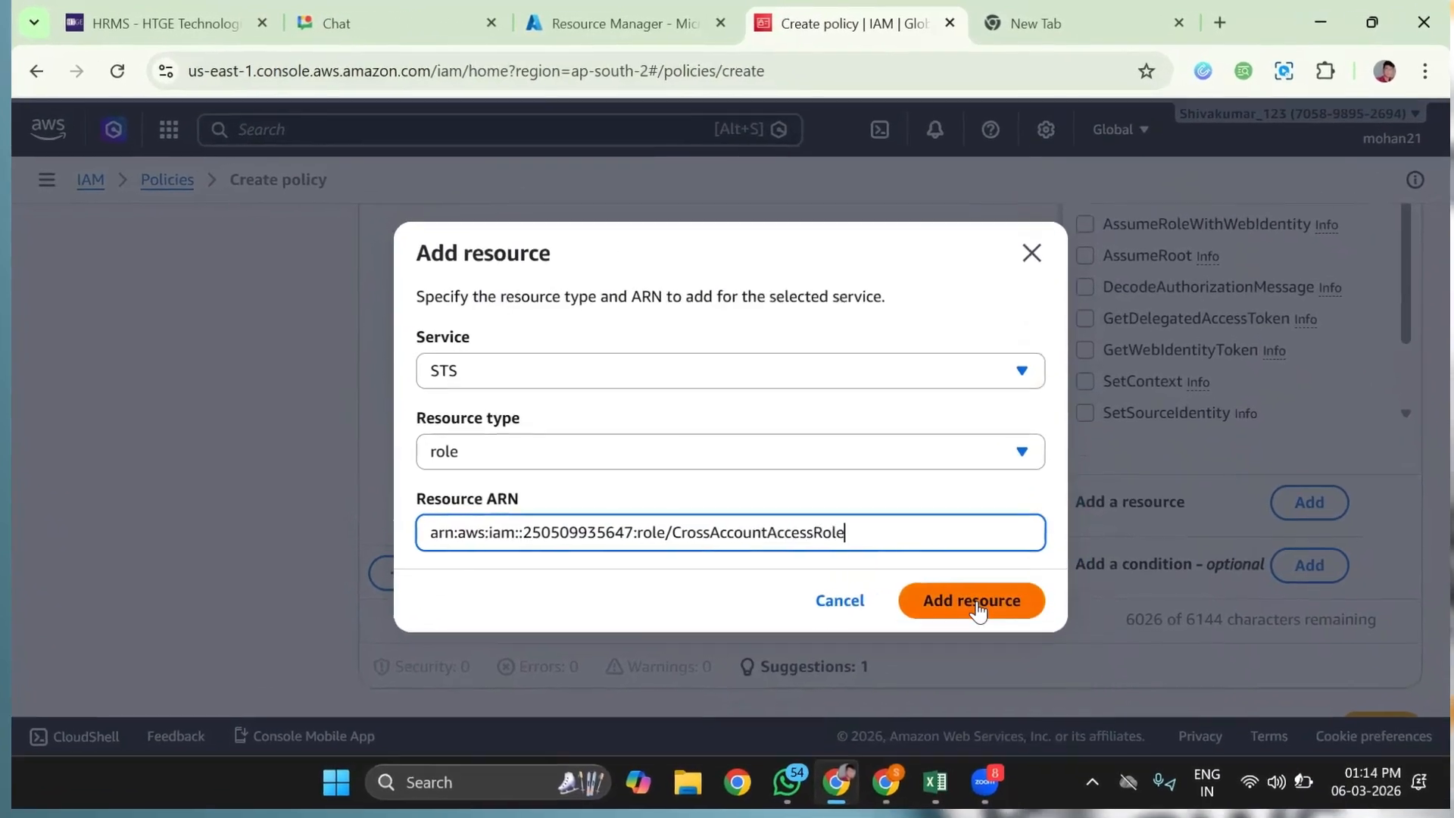
click(977, 604)
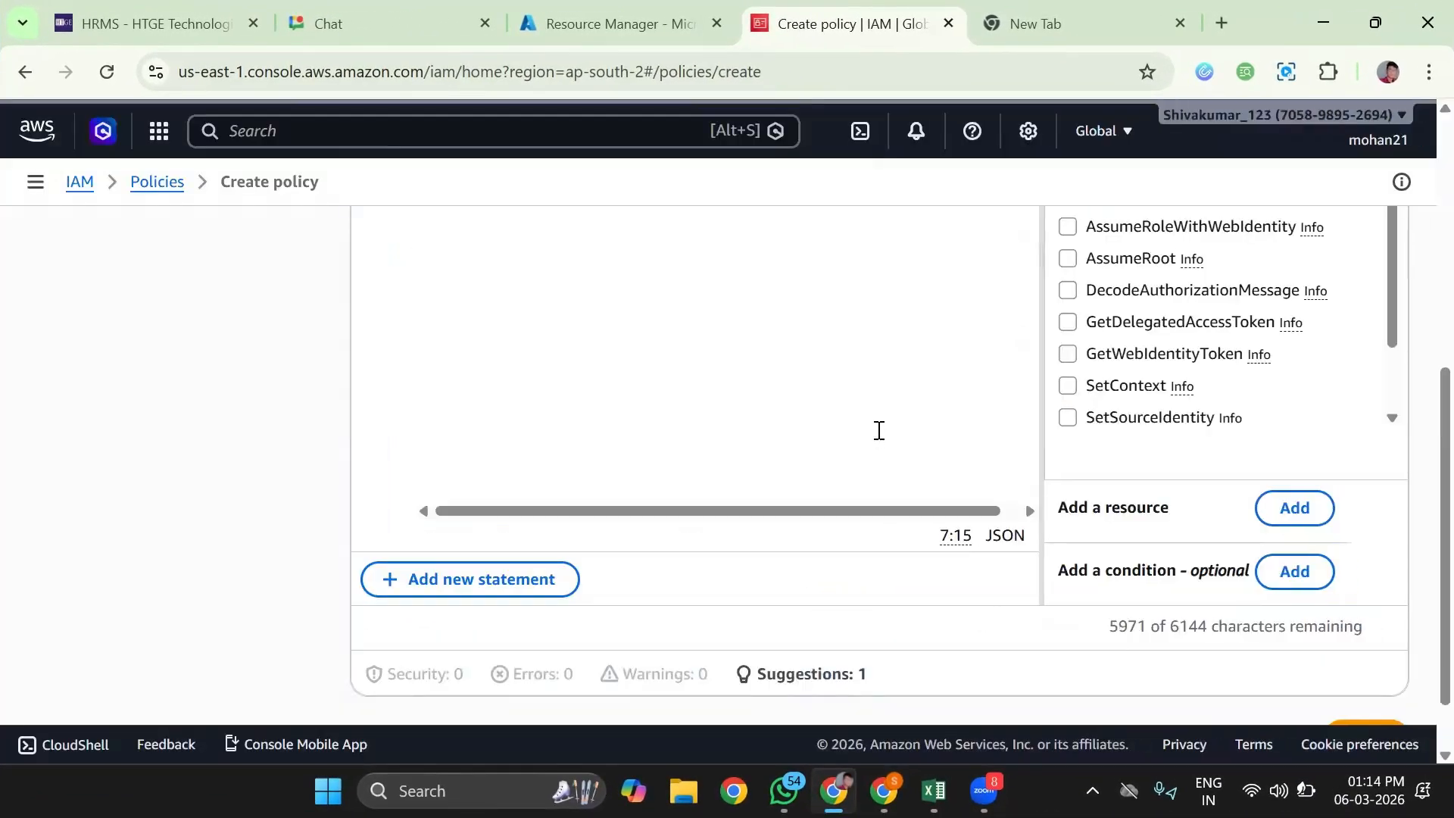
scroll(878, 430, up, 4)
scroll(879, 430, up, 2)
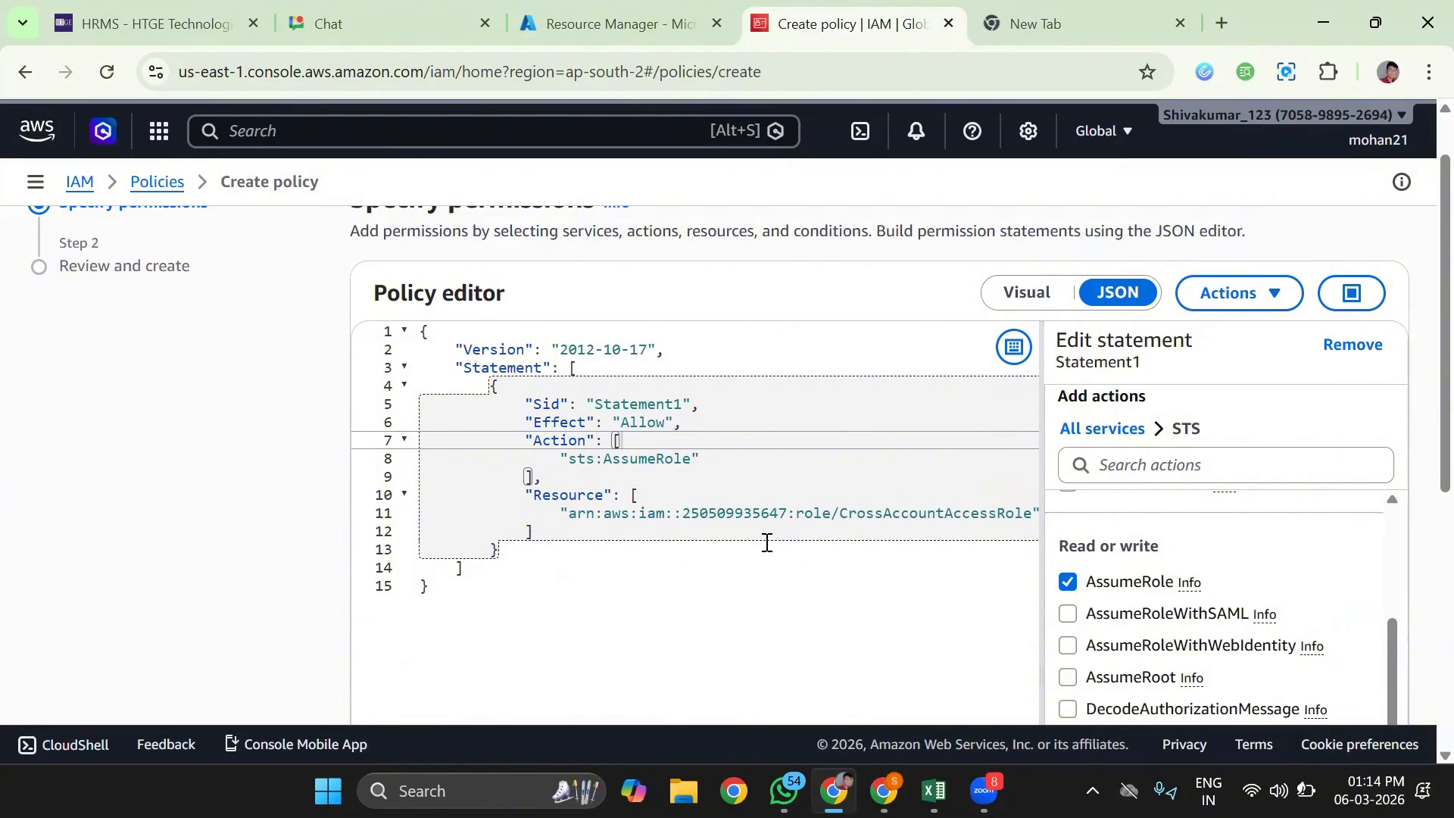
Step: Continue to the policy review, name the policy Assume-role-policy and create it
scroll(860, 520, down, 5)
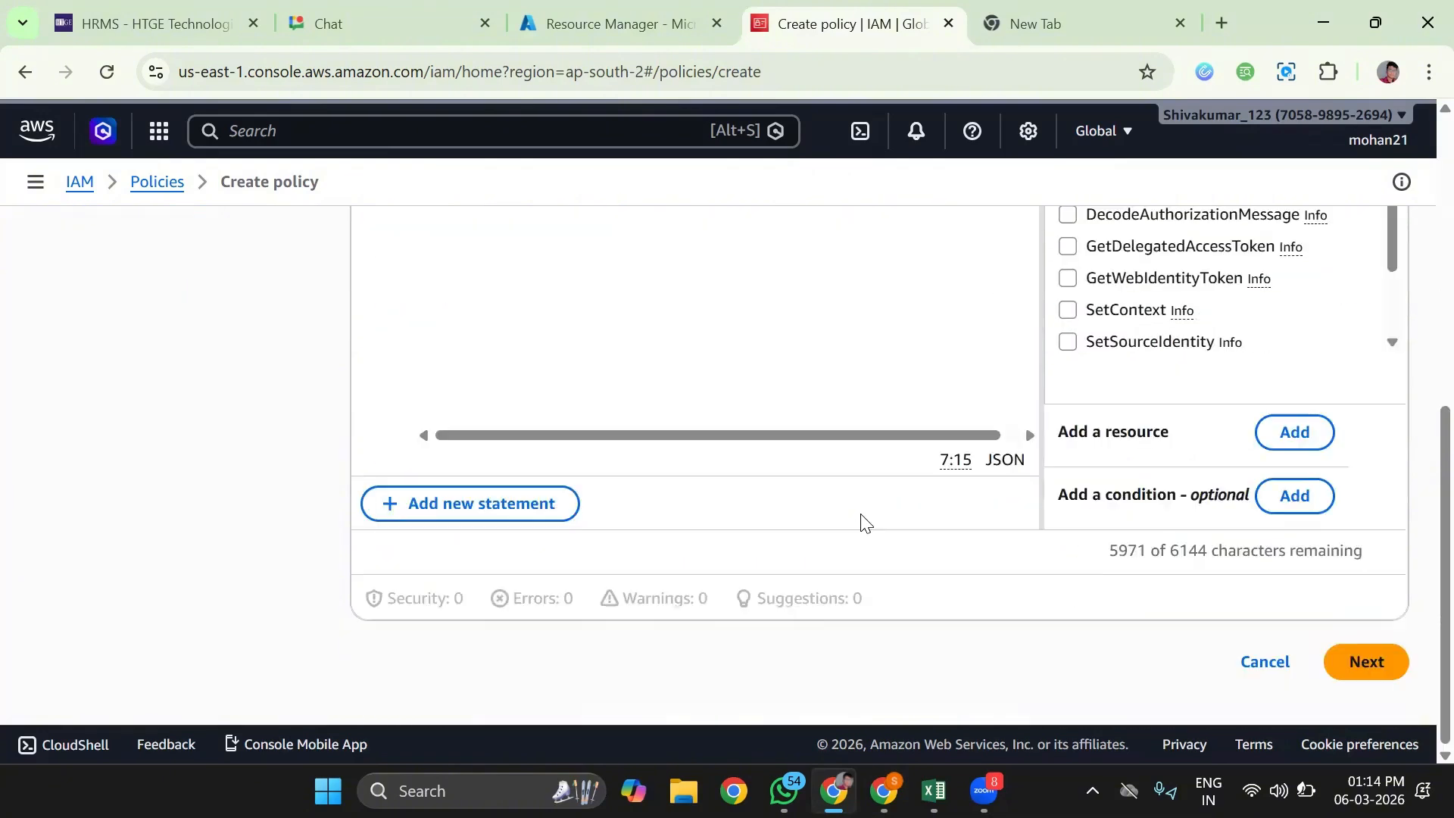
click(1370, 662)
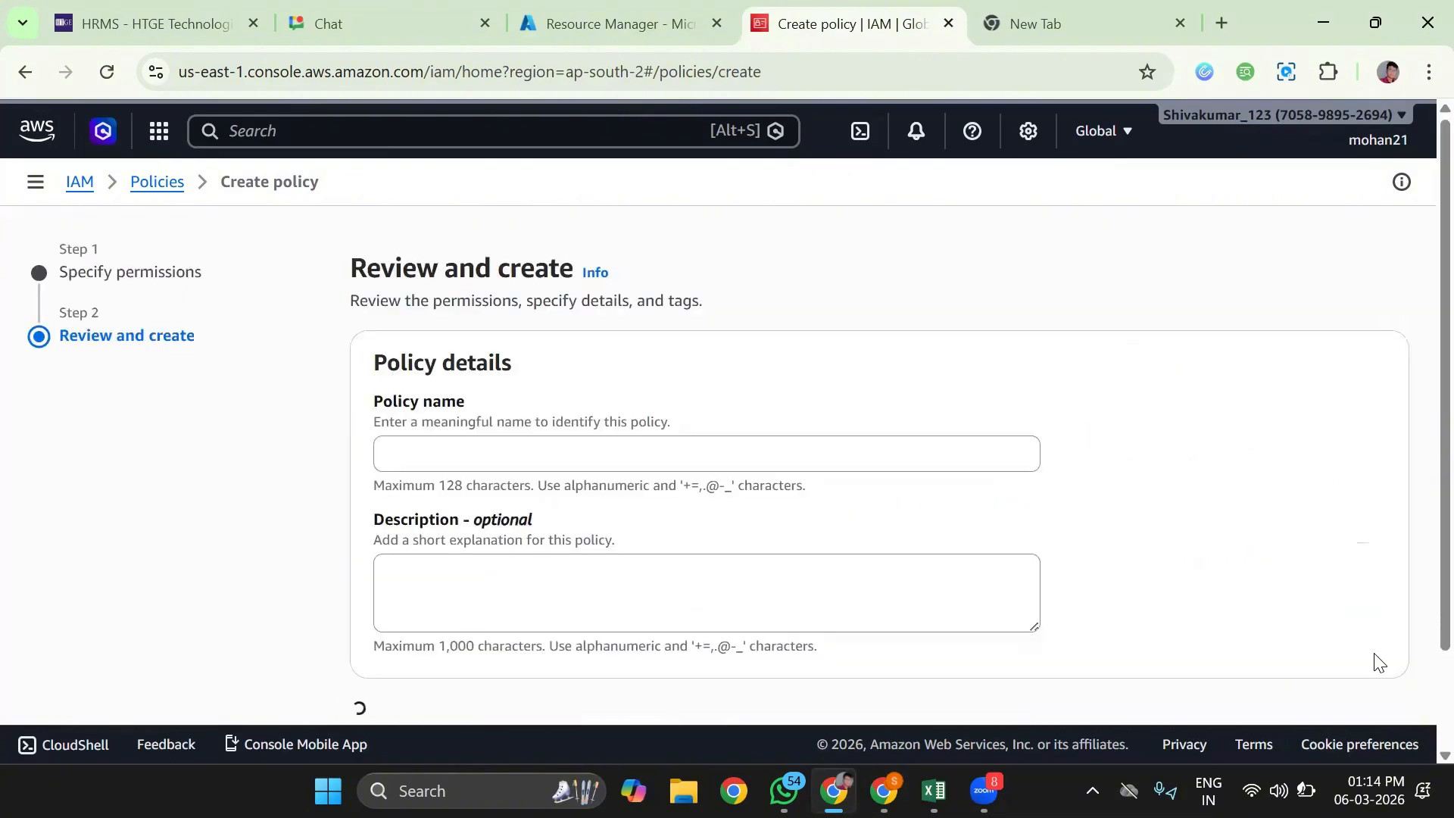
scroll(707, 474, down, 3)
scroll(700, 324, up, 2)
scroll(701, 324, up, 1)
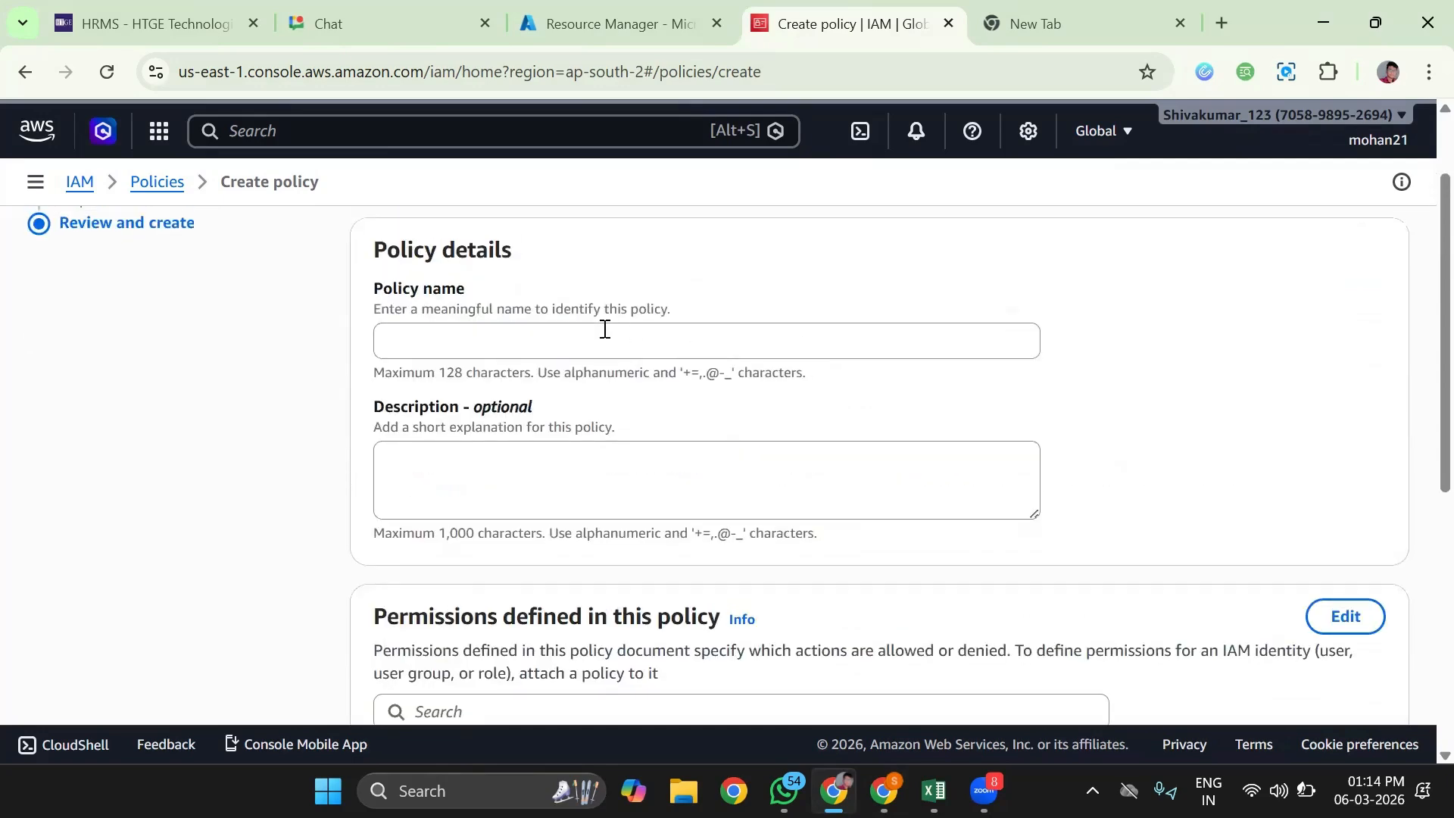
click(604, 330)
text(Assume-ro)
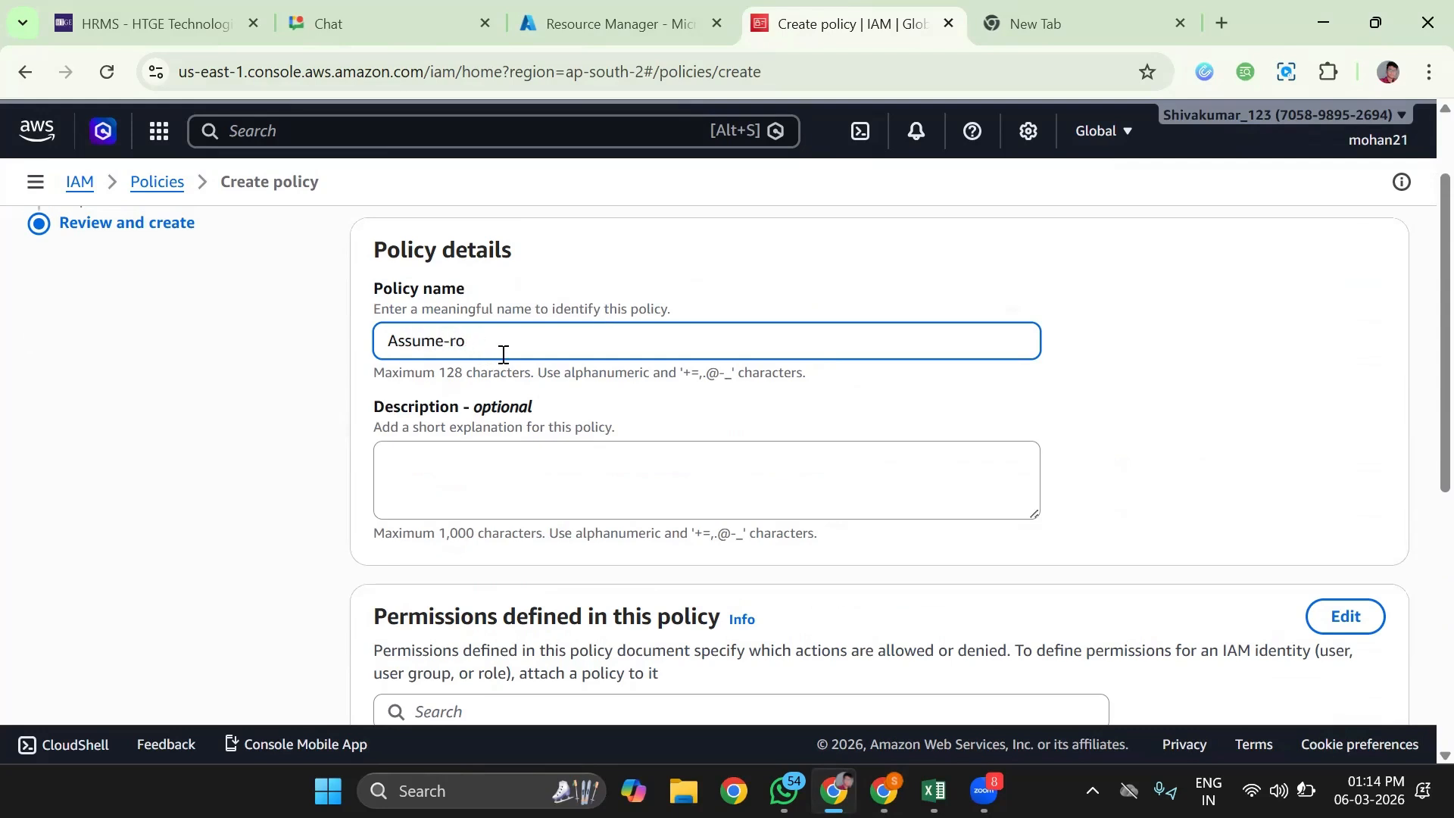
text(po)
key(BackSpace)
text(role-policy)
scroll(681, 416, down, 4)
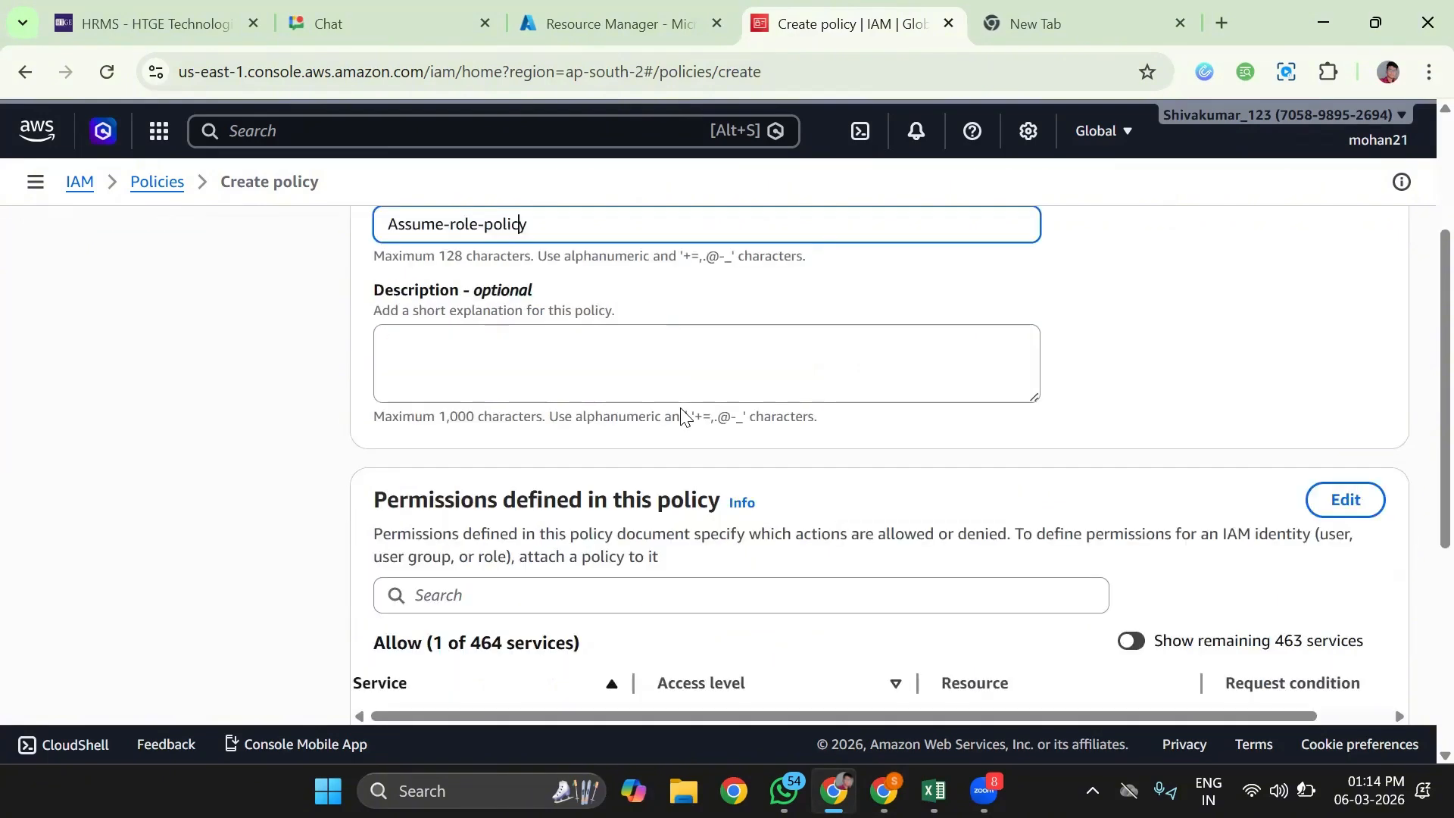
scroll(802, 530, down, 2)
scroll(955, 501, down, 2)
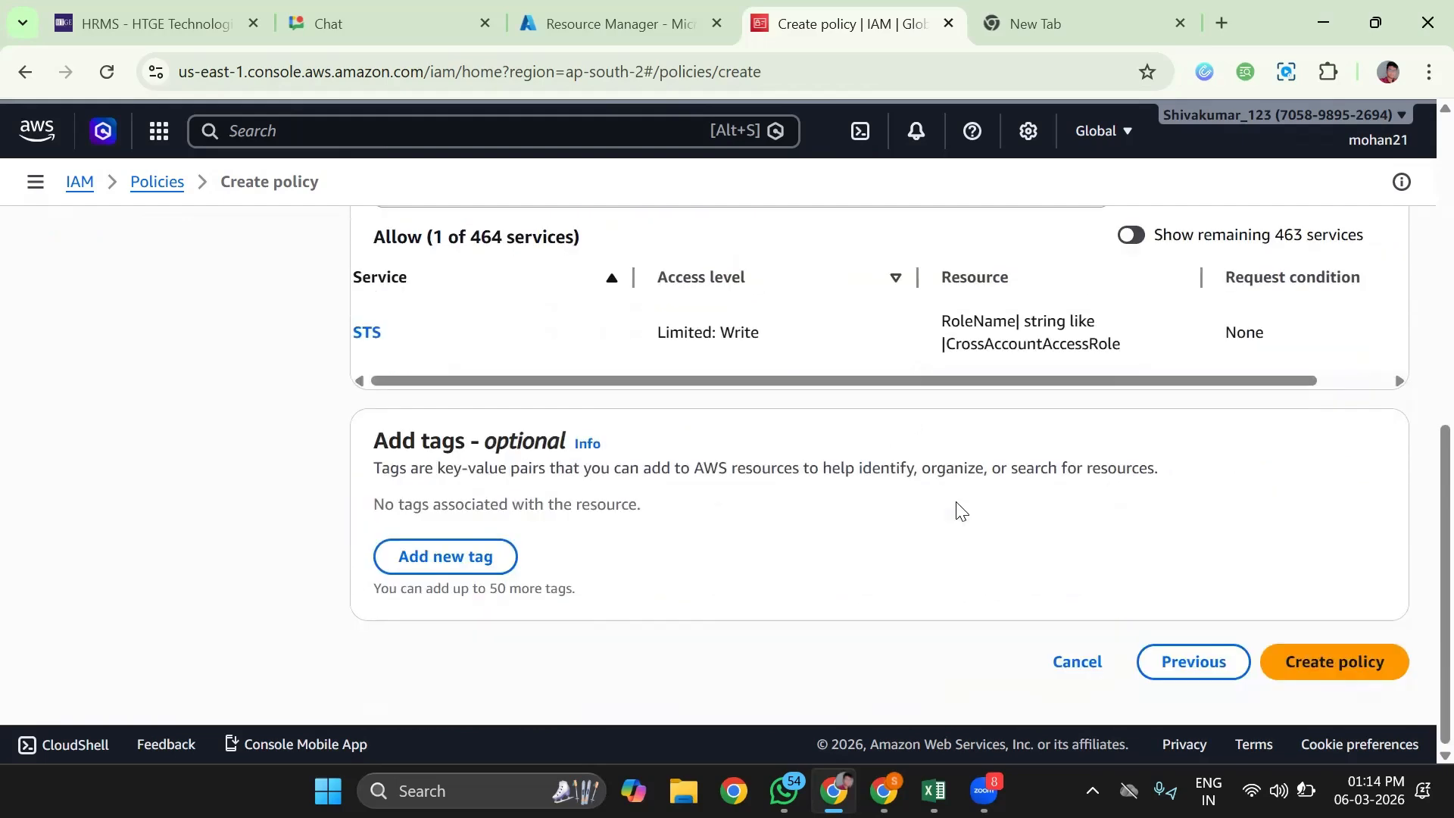
click(1369, 657)
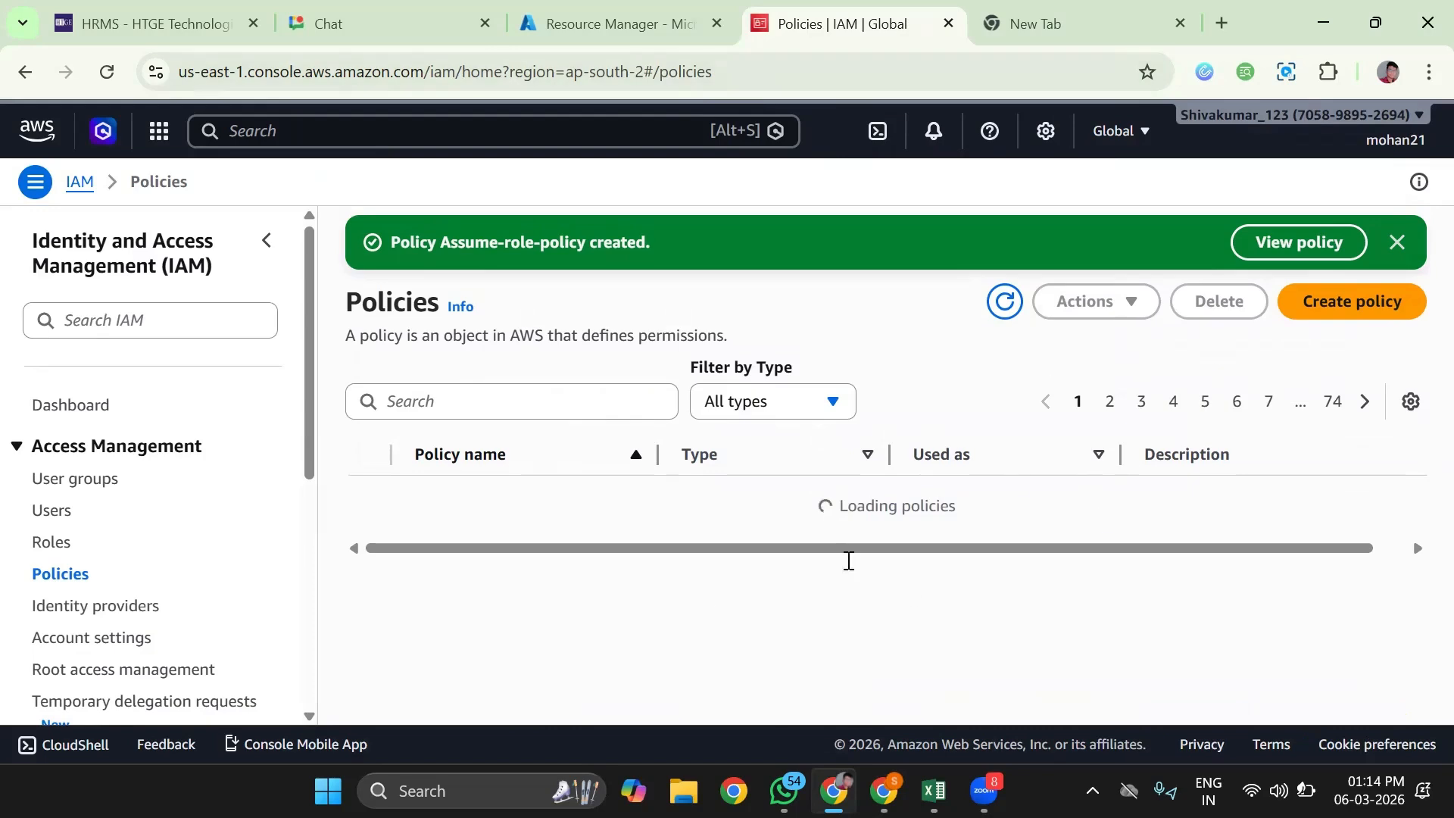
Step: Open the Switch Role form from the IAM user's account options
scroll(852, 604, down, 5)
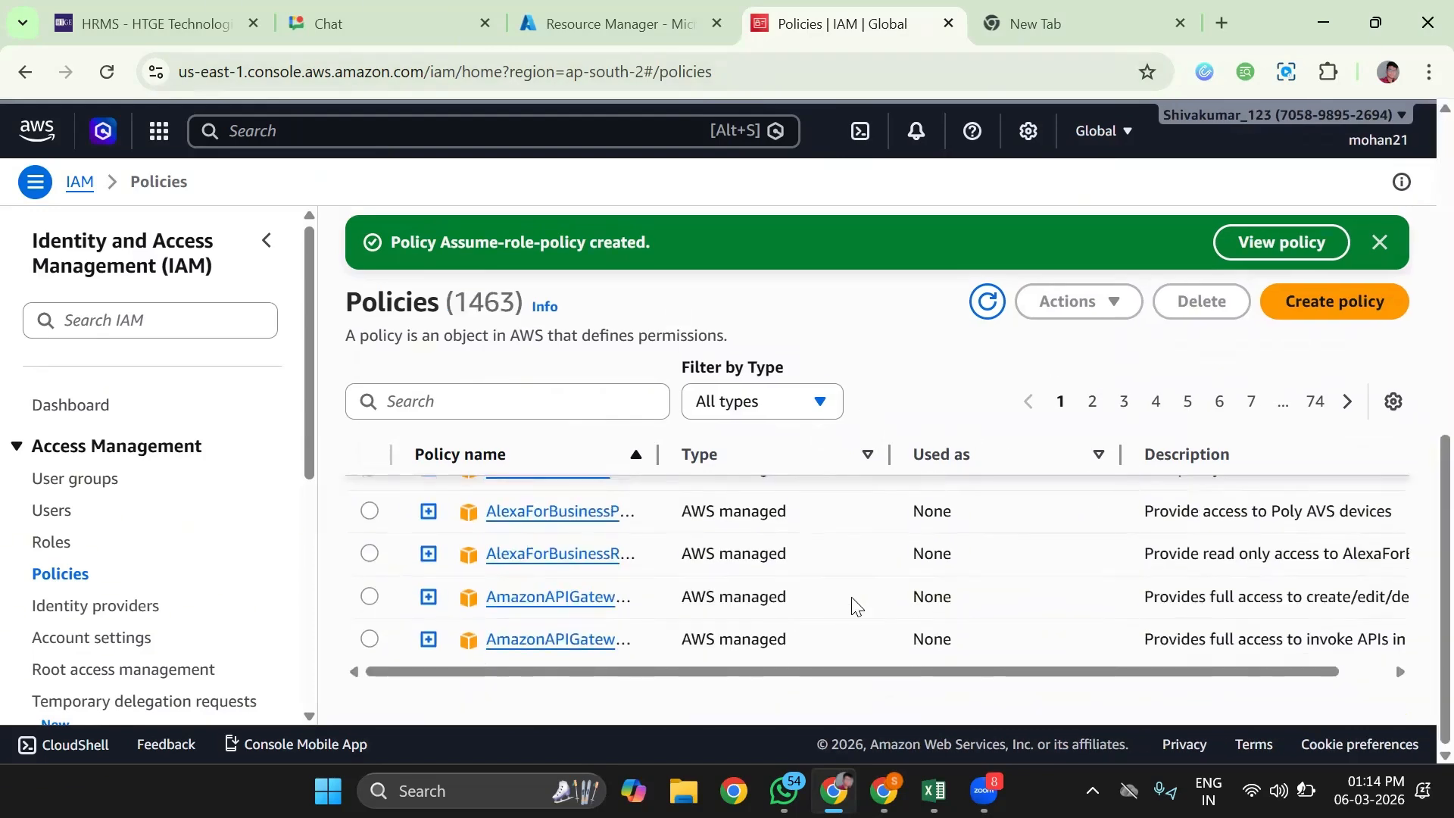
scroll(853, 606, up, 5)
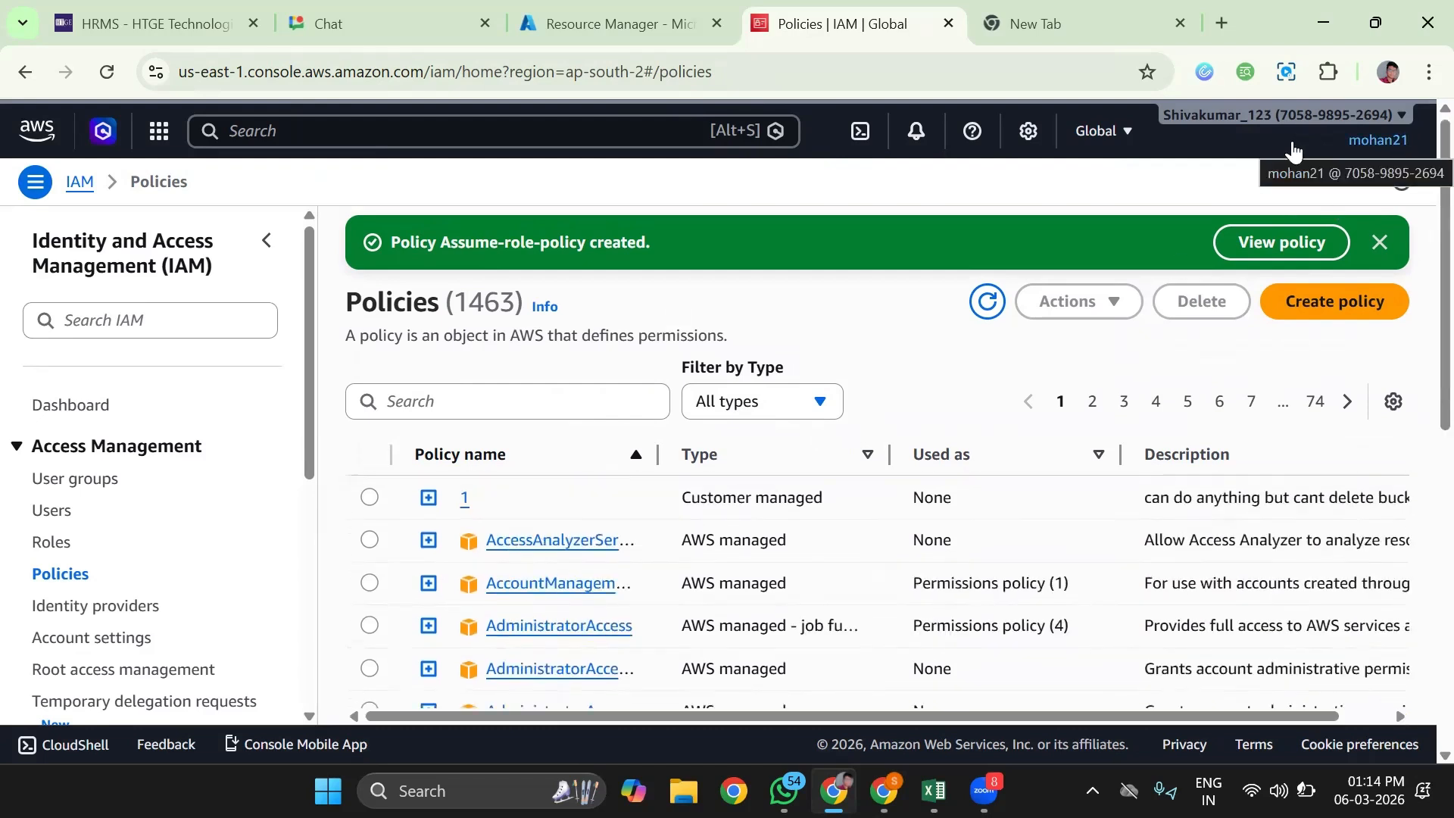
click(1293, 147)
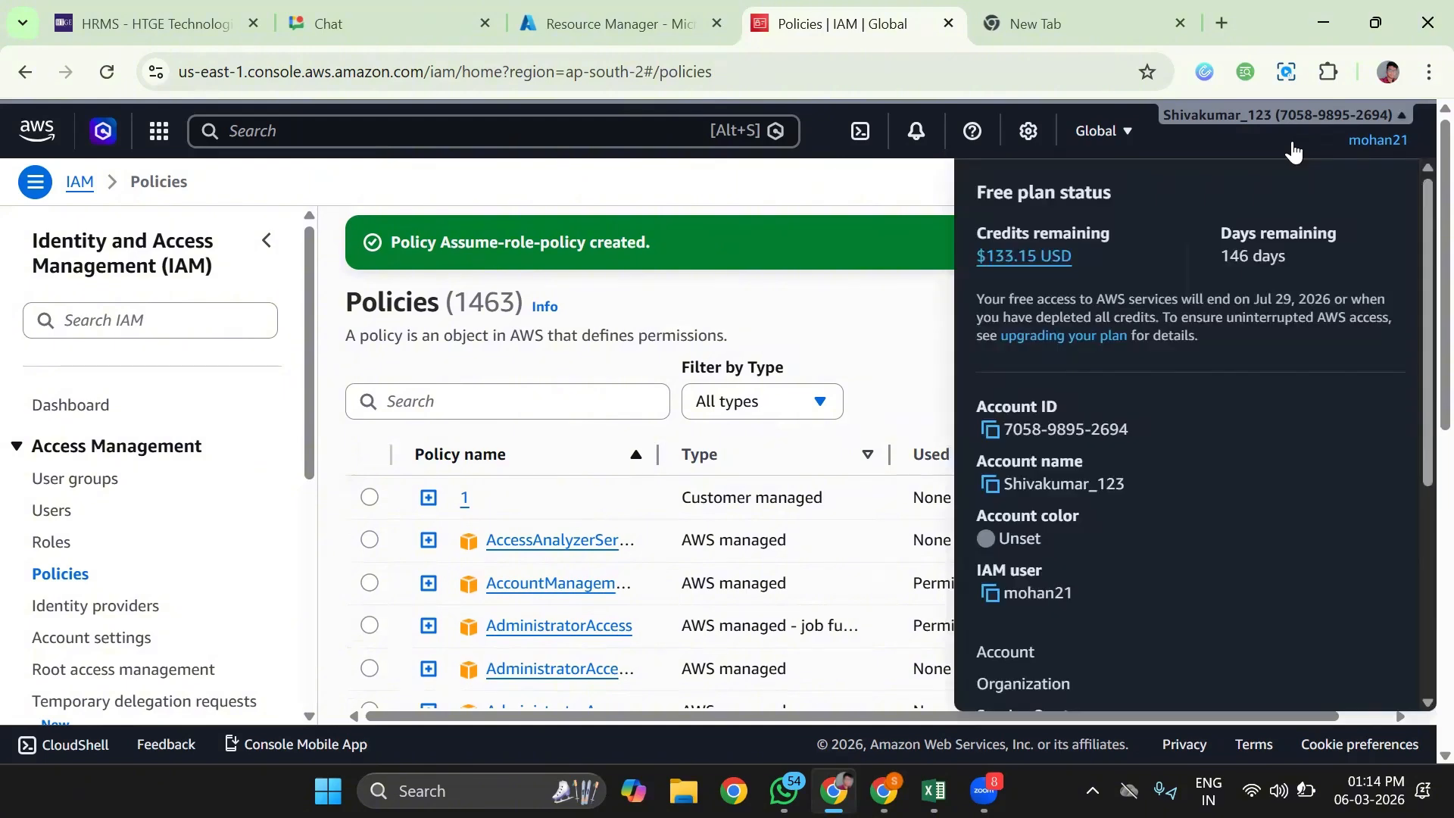
scroll(1278, 495, down, 5)
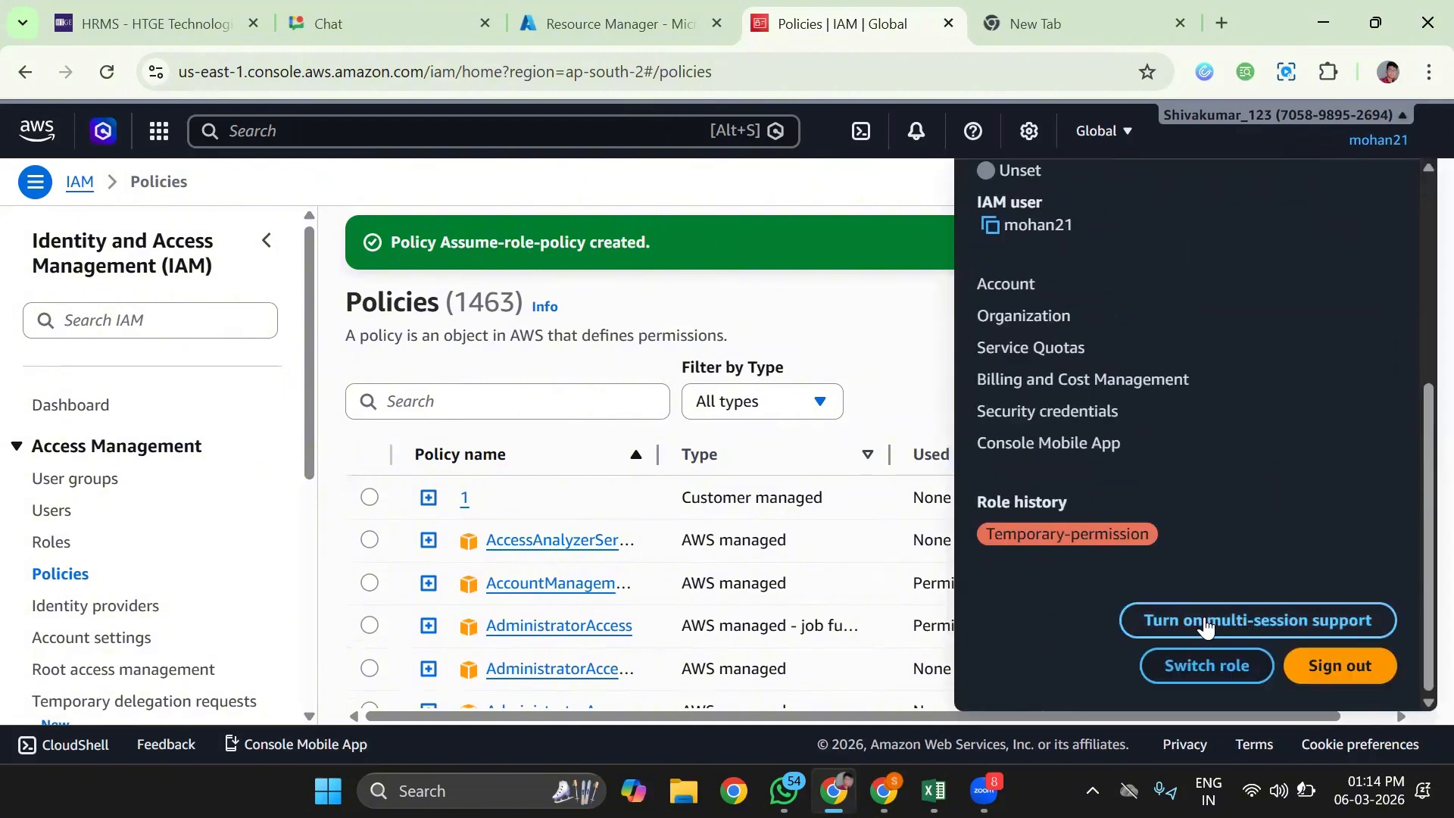
click(1221, 678)
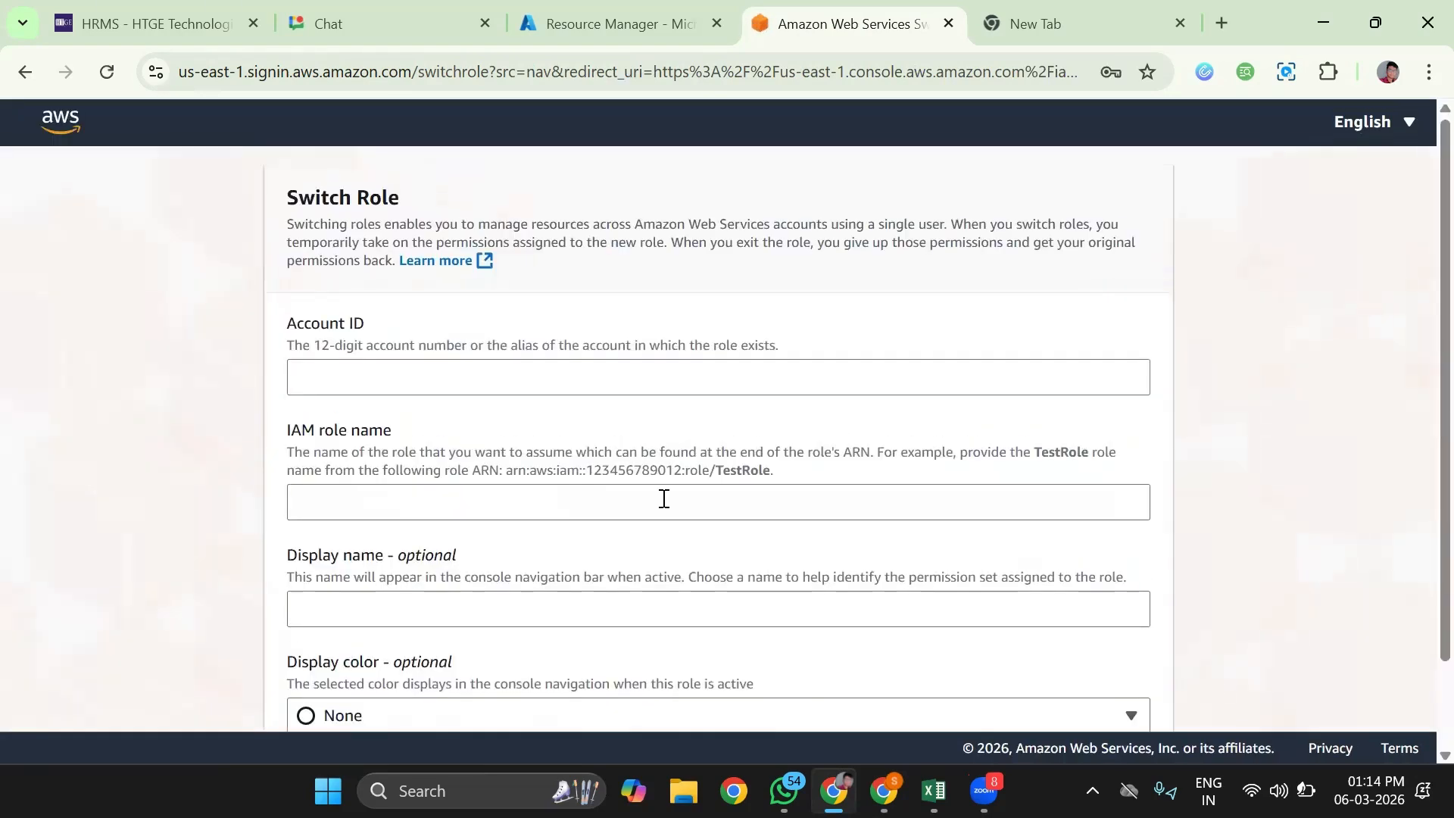
Step: Copy the account ID of the account that owns CrossAccountAccessRole from its console window for the Switch Role form
click(494, 390)
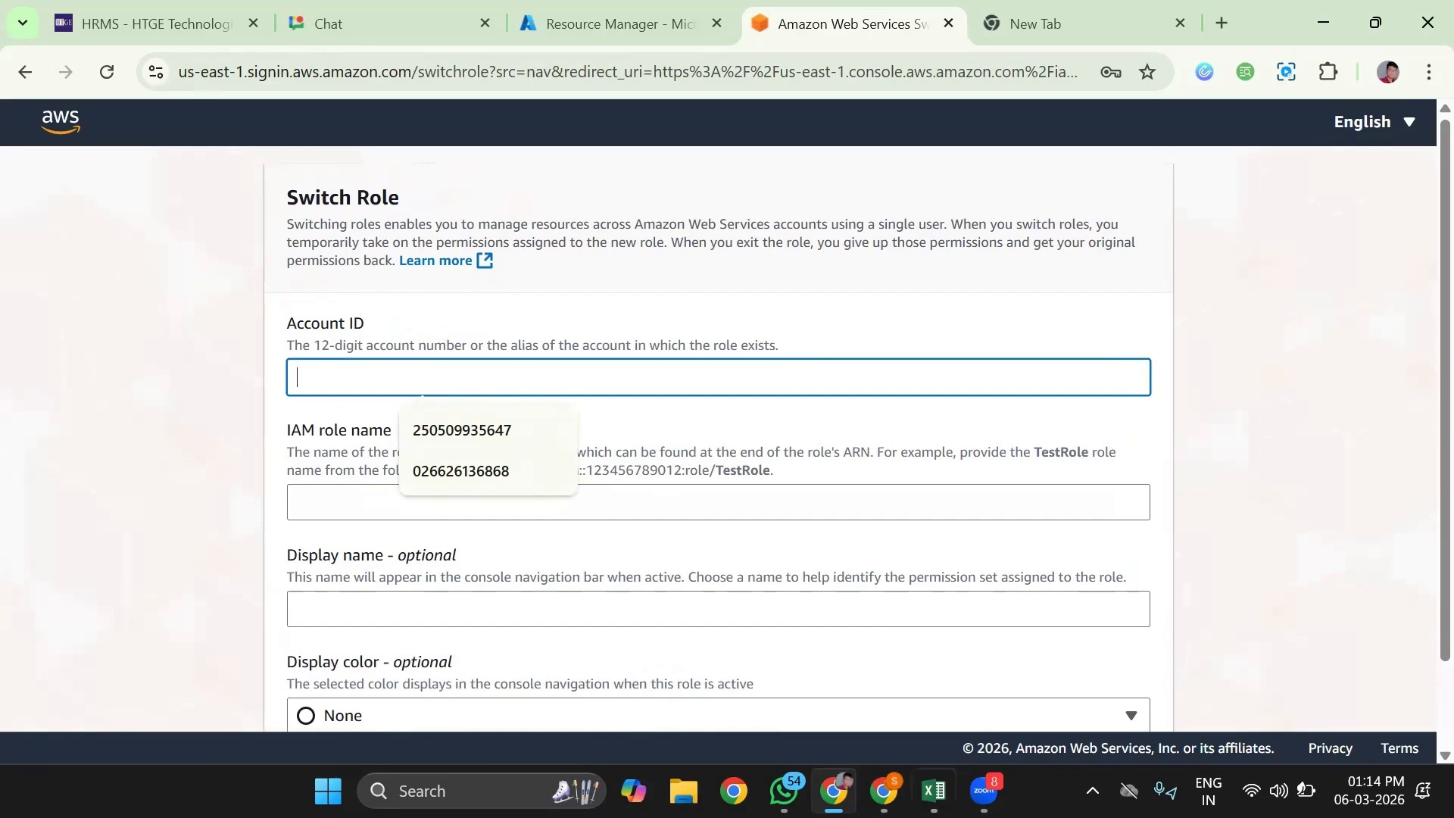
click(882, 791)
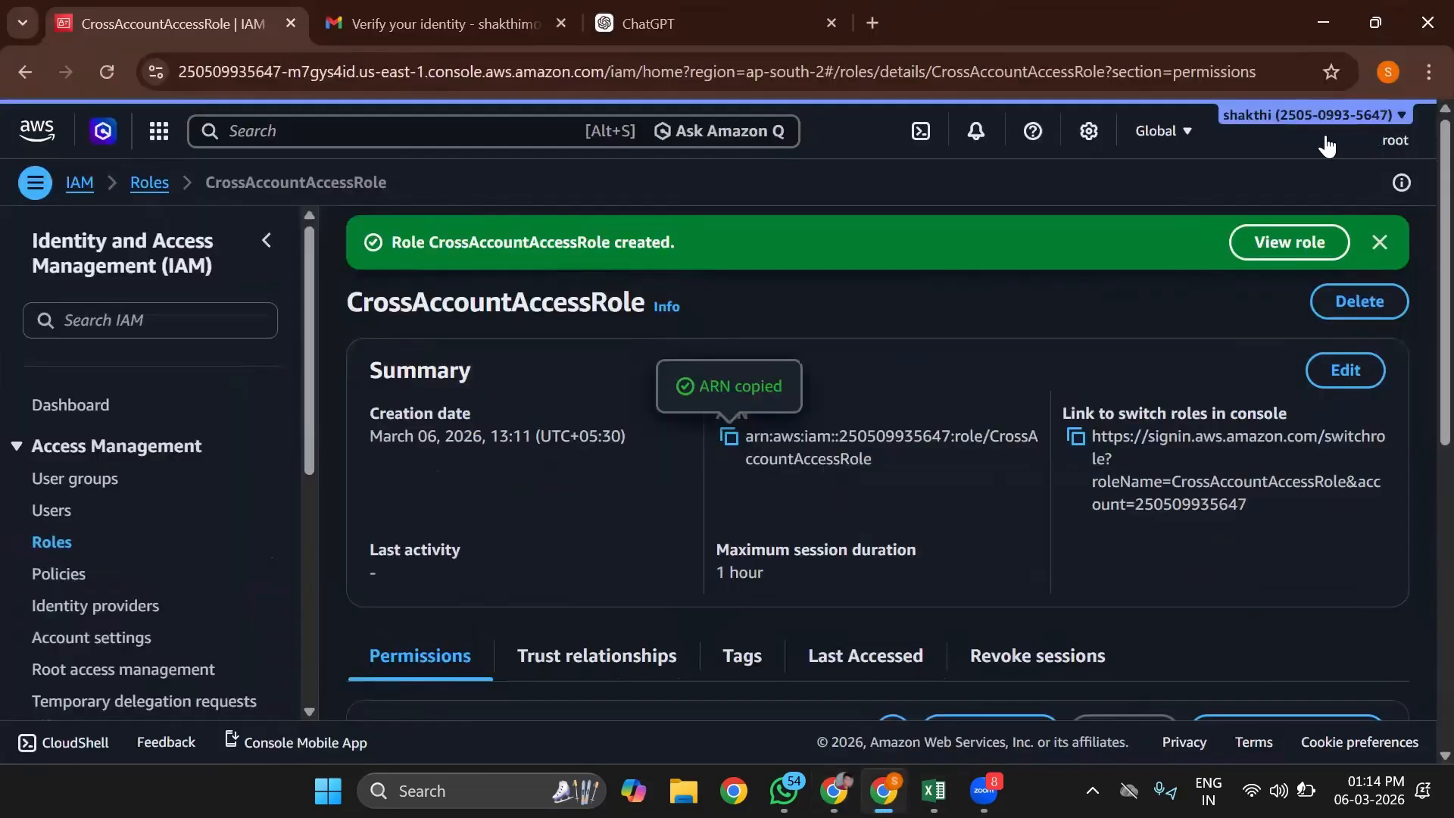
click(1313, 115)
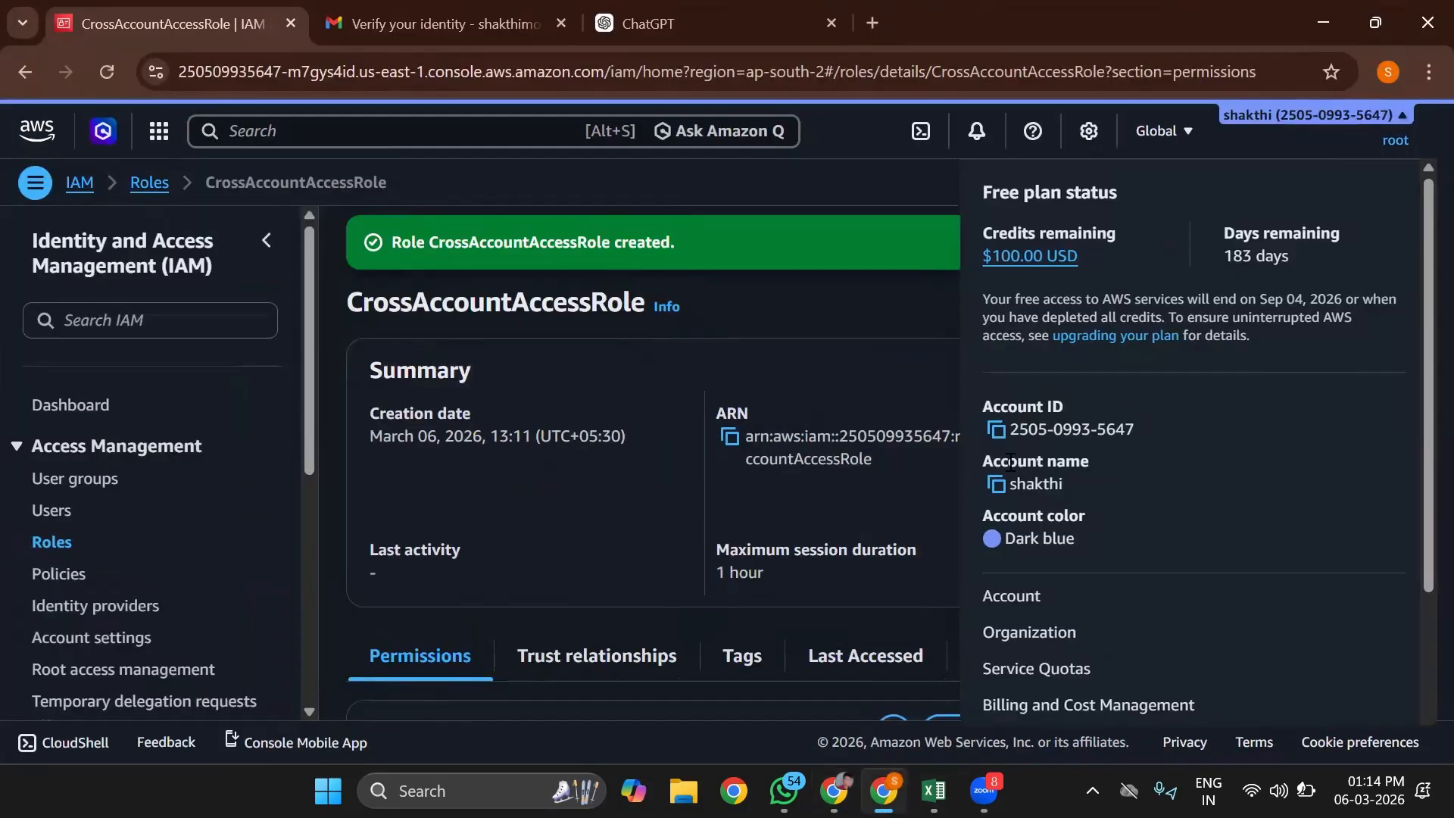
click(995, 429)
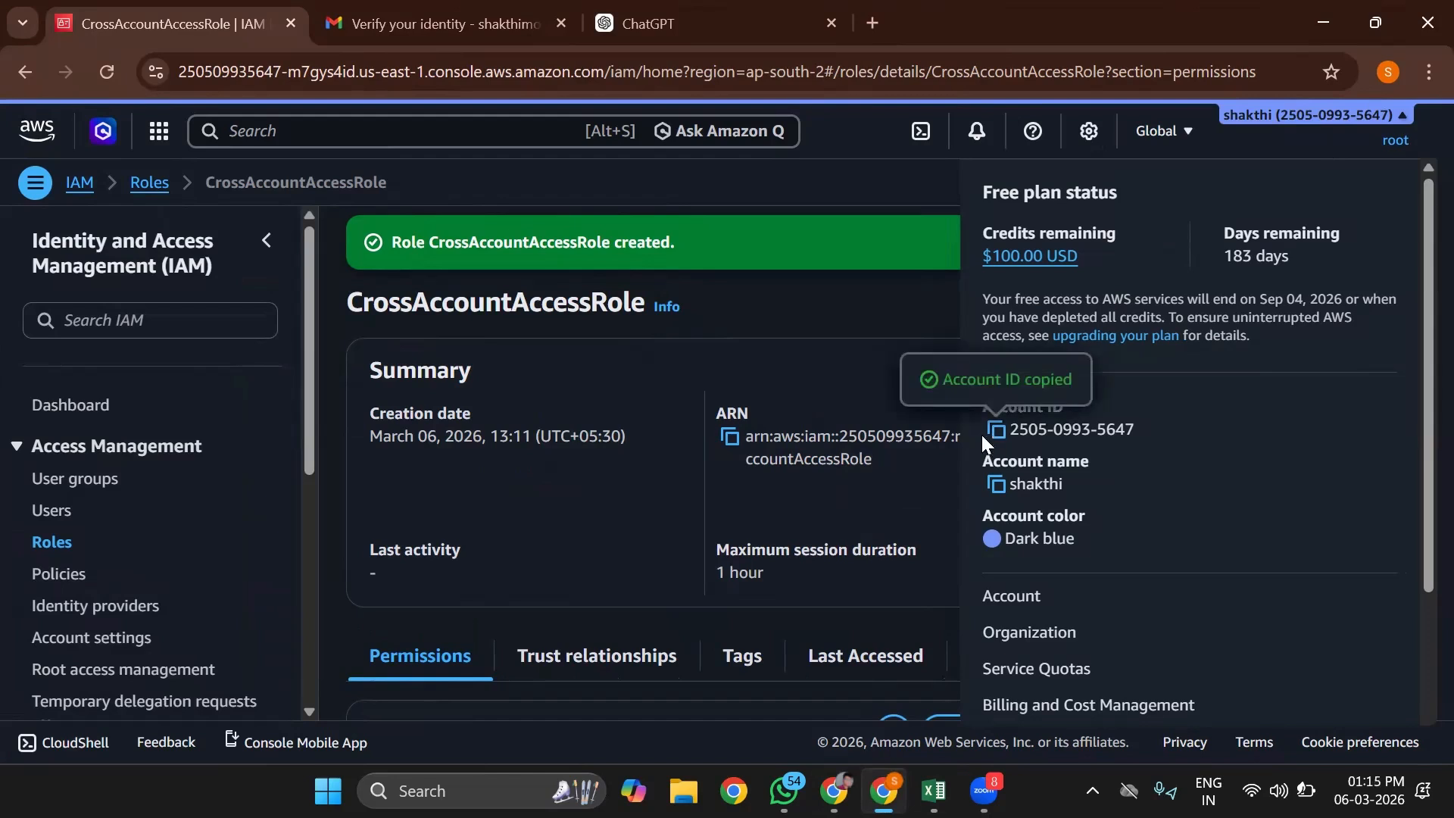
Step: Return to the Switch Role form and paste the copied account ID as the Account ID
double_click(982, 434)
click(1324, 23)
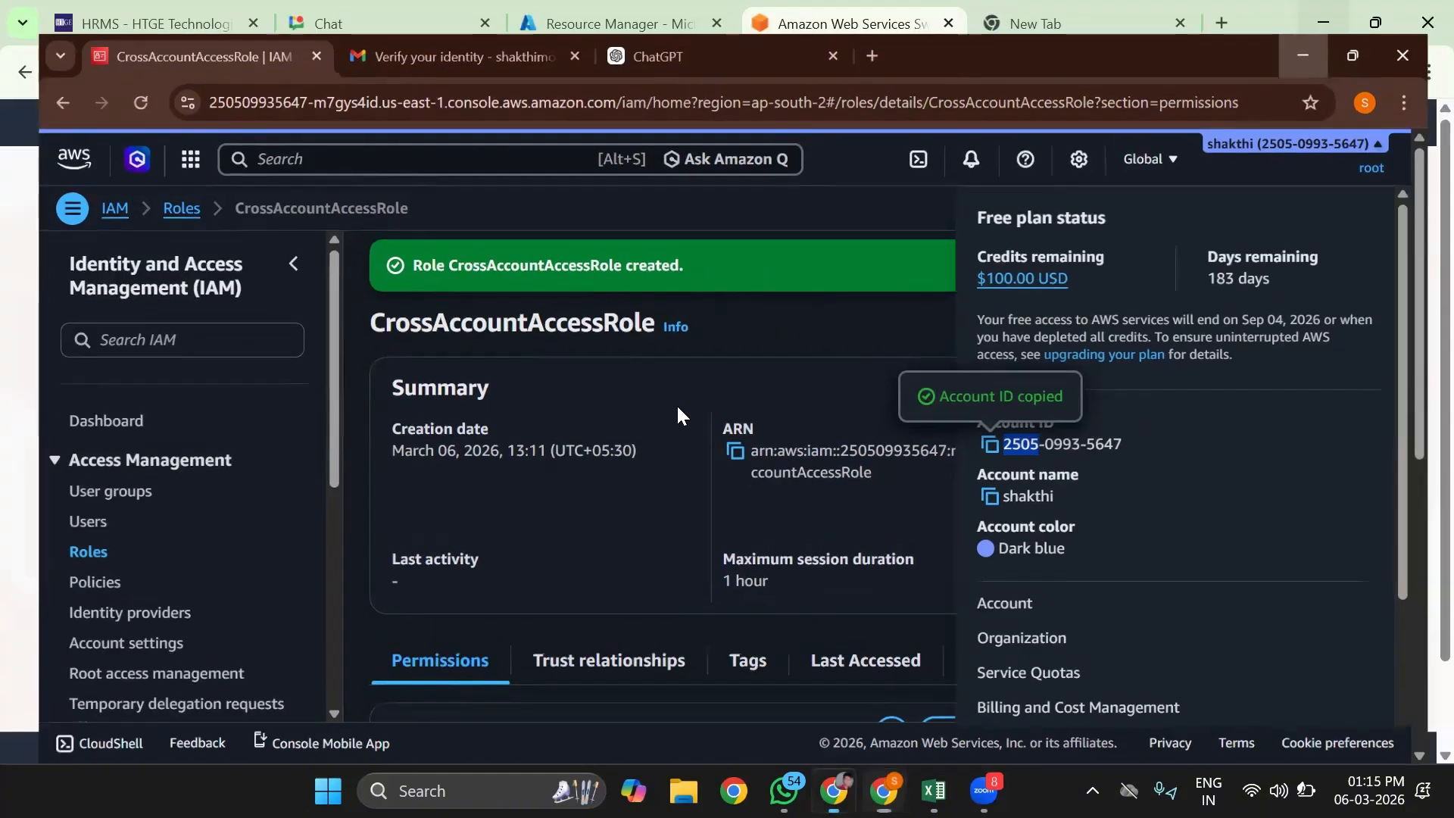
key(ctrl+v)
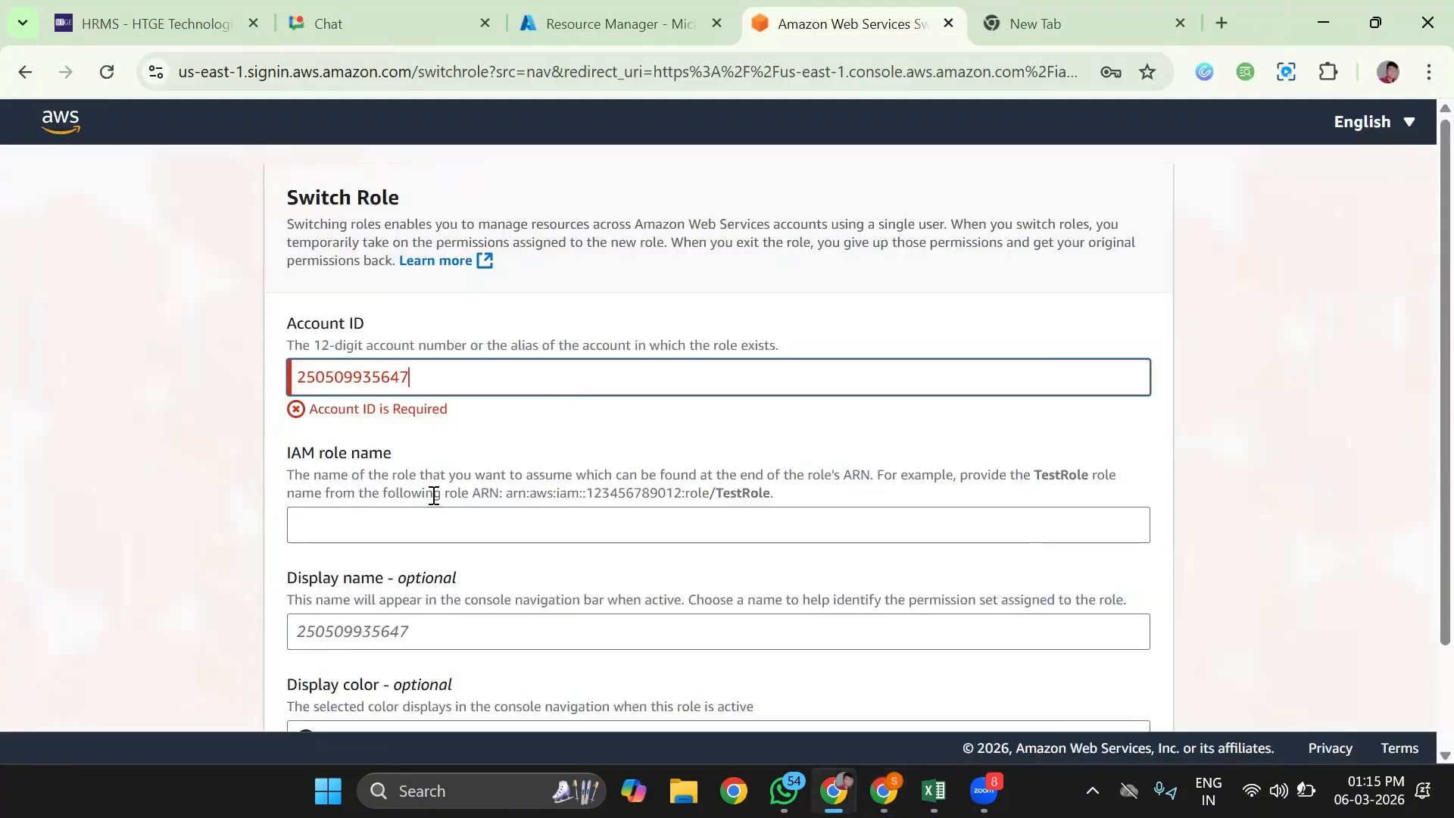
Step: Copy the role name CrossAccountAccessRole from the role owner's console window and enter it as the IAM role name in the Switch Role form
click(408, 530)
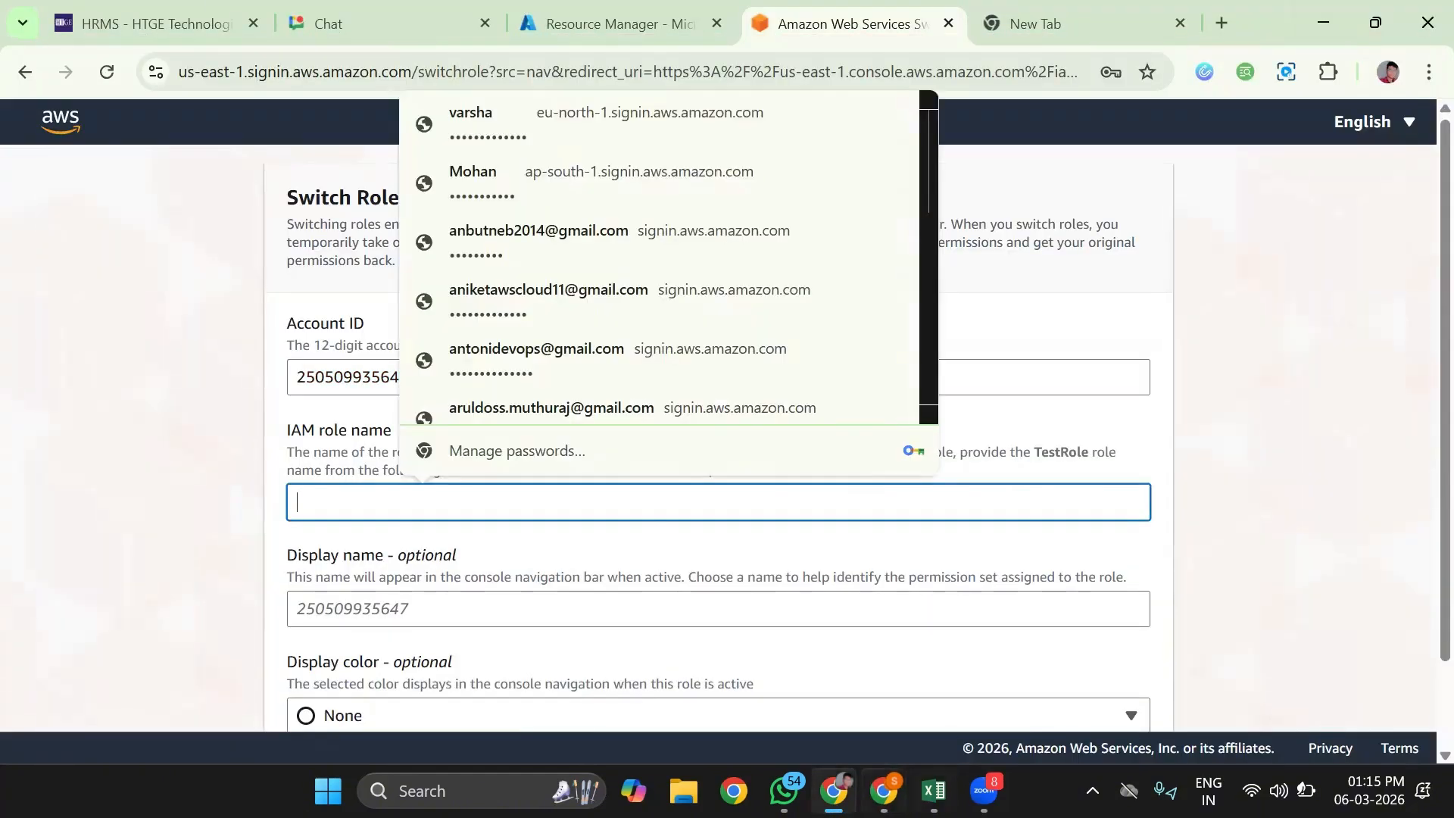
click(882, 790)
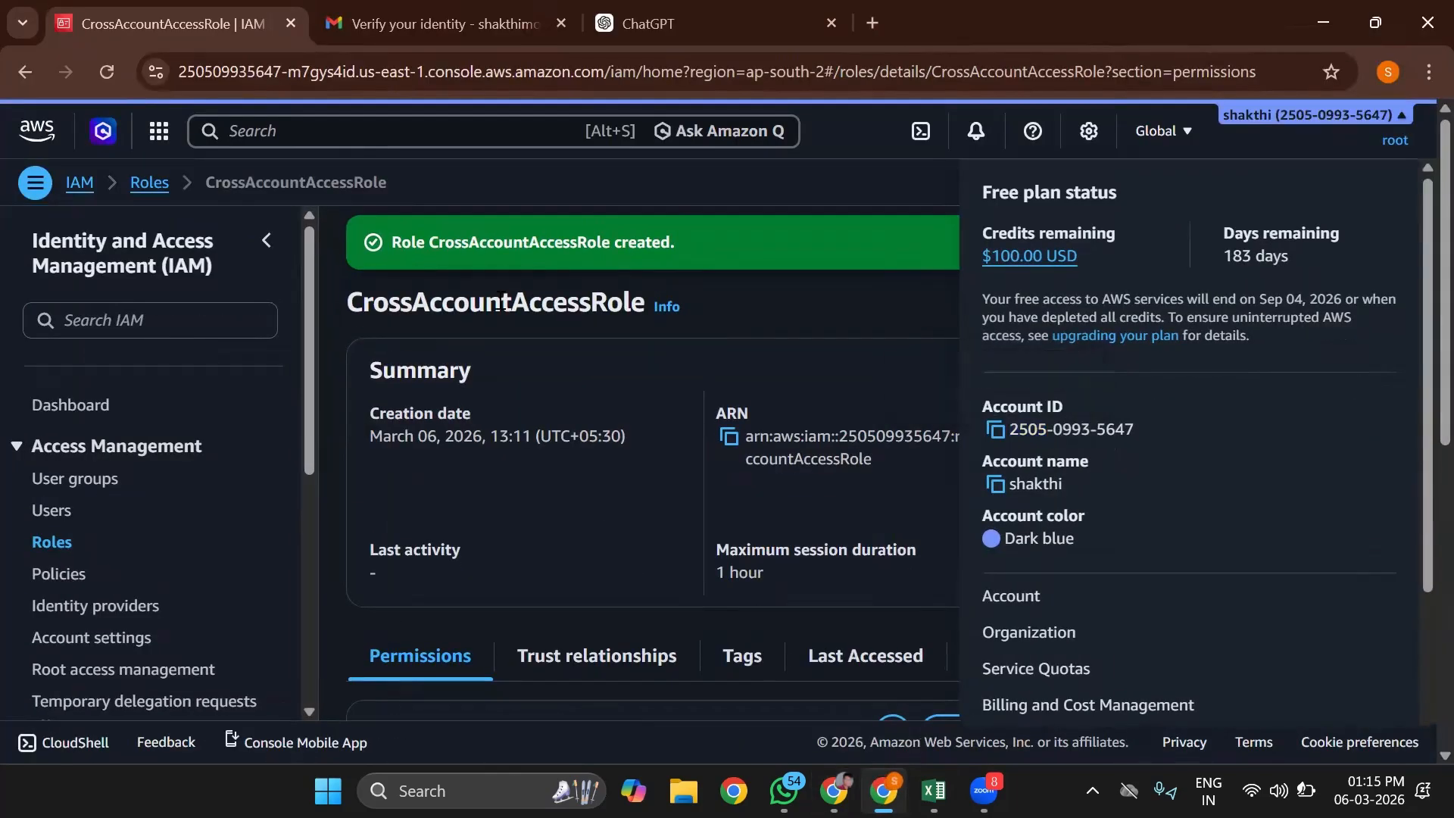
double_click(500, 301)
key(ctrl+c)
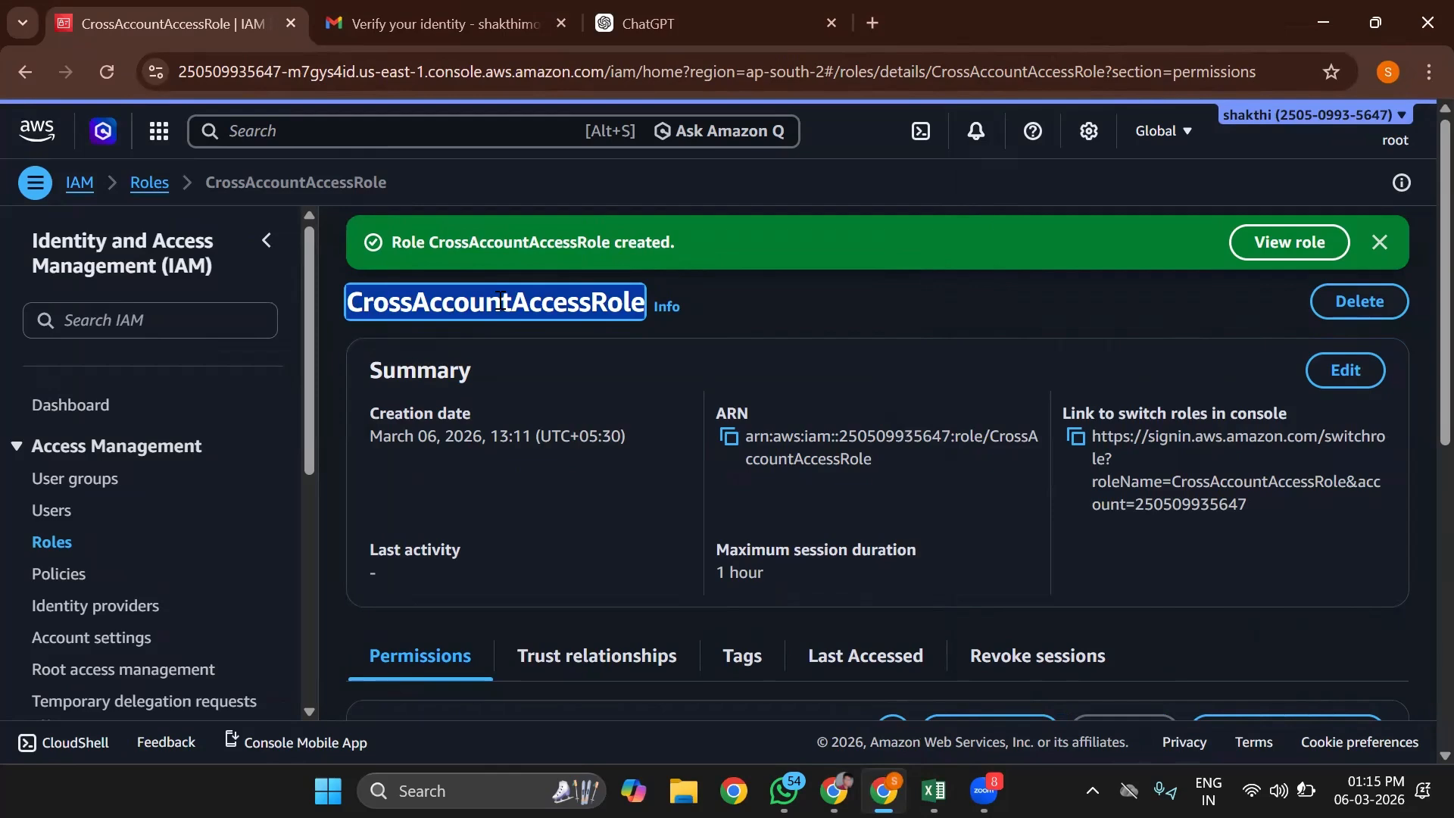
click(1323, 22)
click(573, 496)
key(ctrl+v)
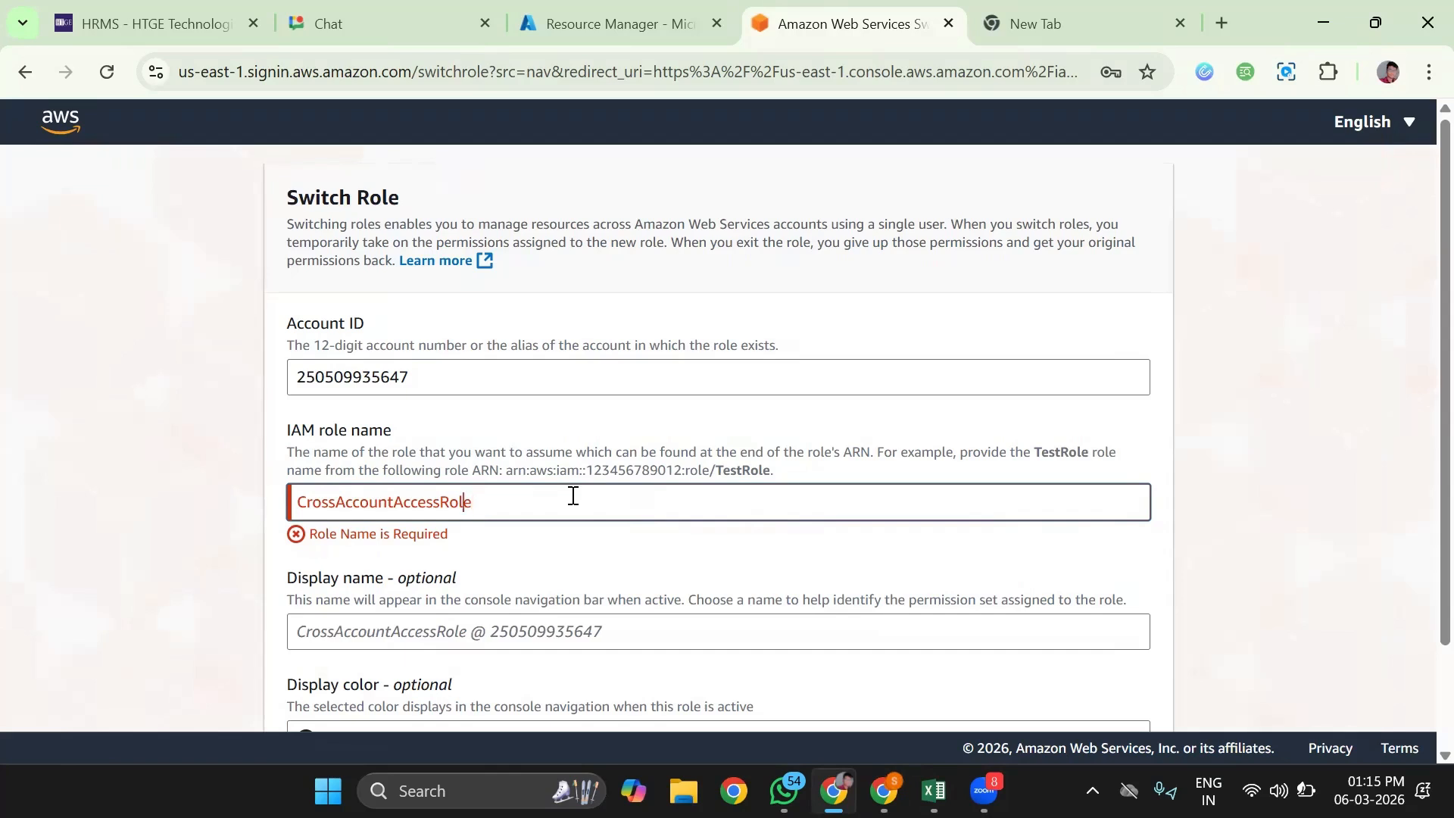
key(Home)
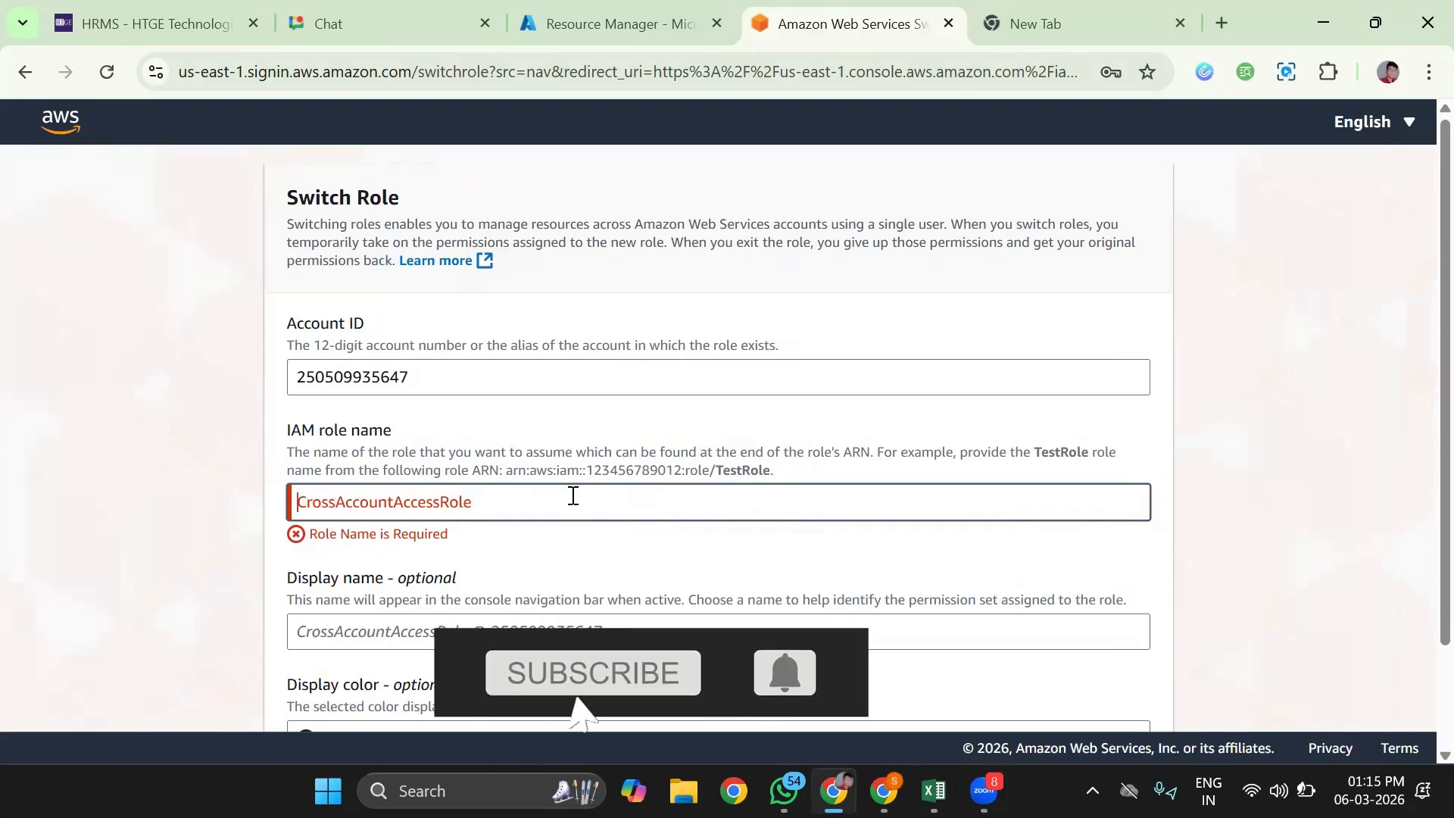
Step: Set the display color to Red, leave the display name at its default, and switch to the role
click(531, 559)
scroll(531, 564, down, 2)
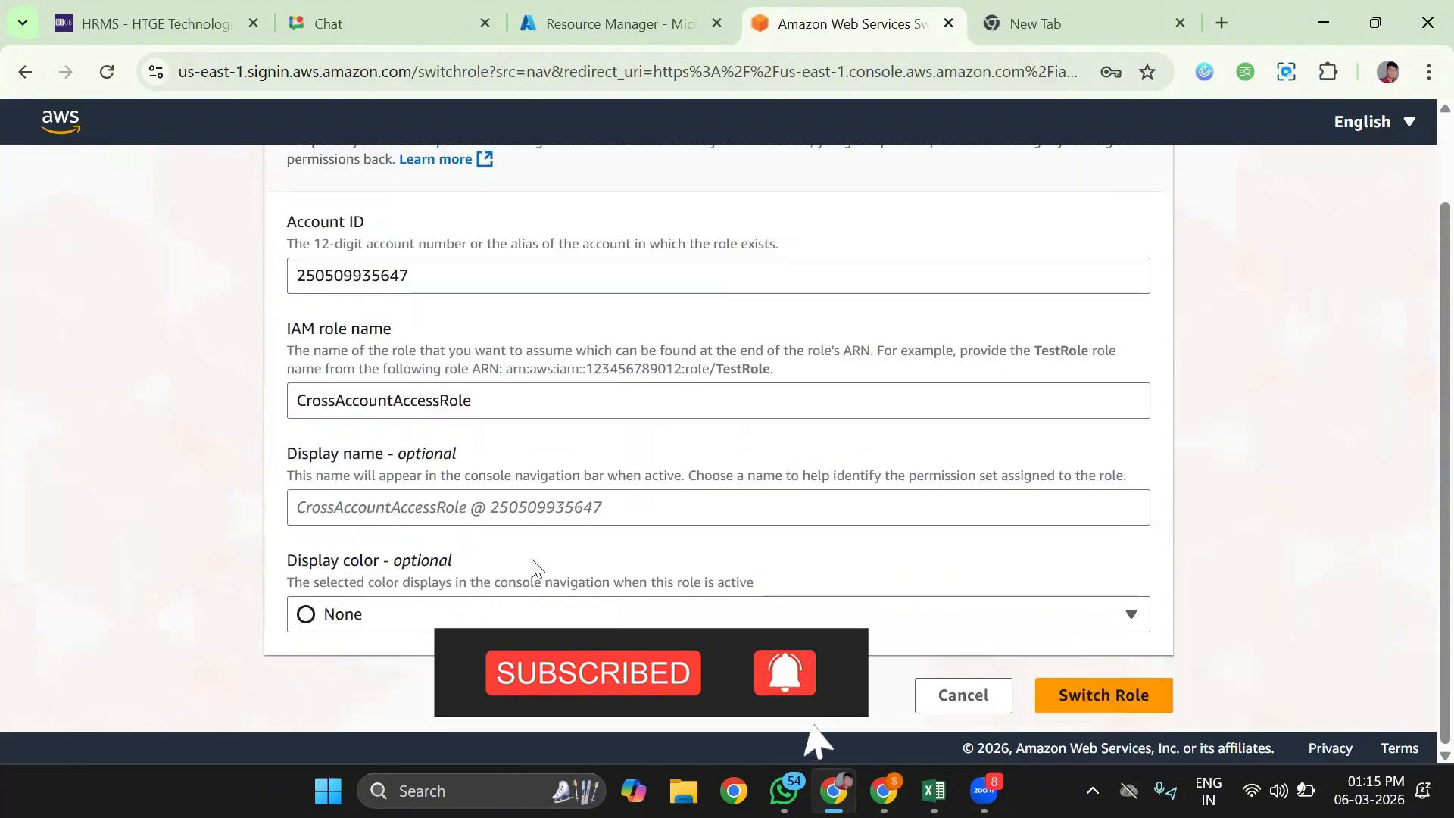
click(426, 625)
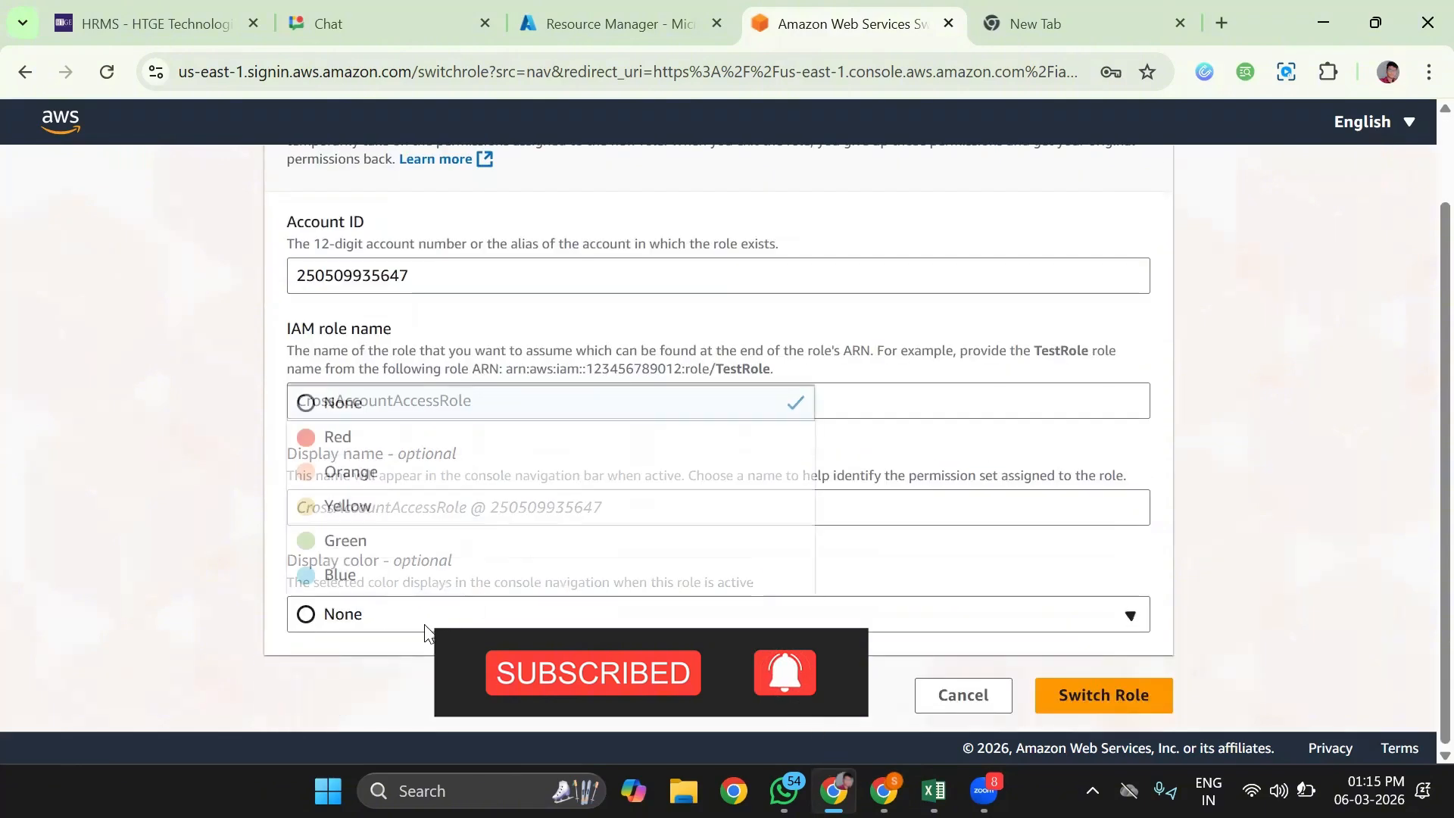
click(381, 443)
scroll(496, 684, up, 1)
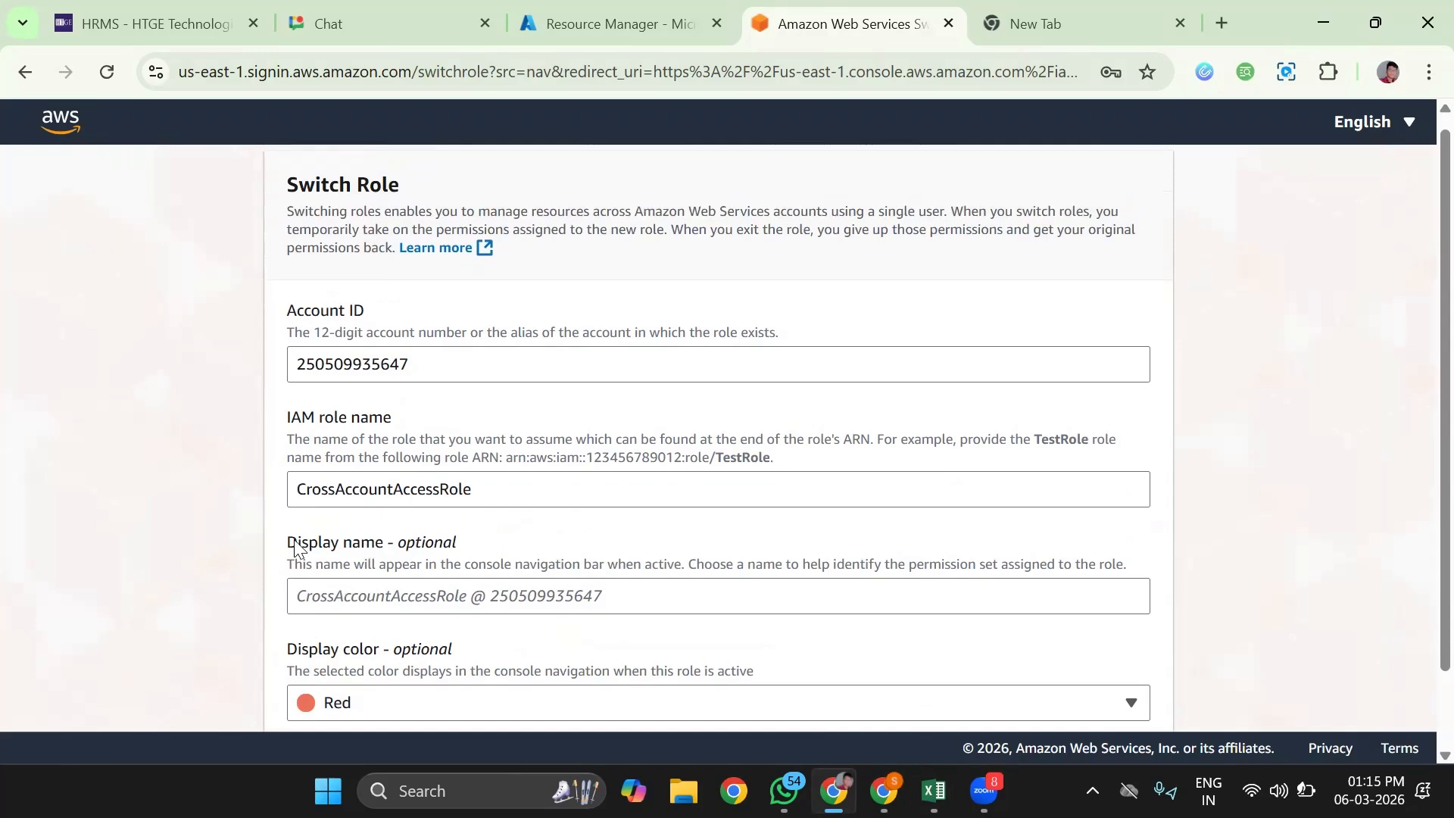
drag(294, 546, 501, 538)
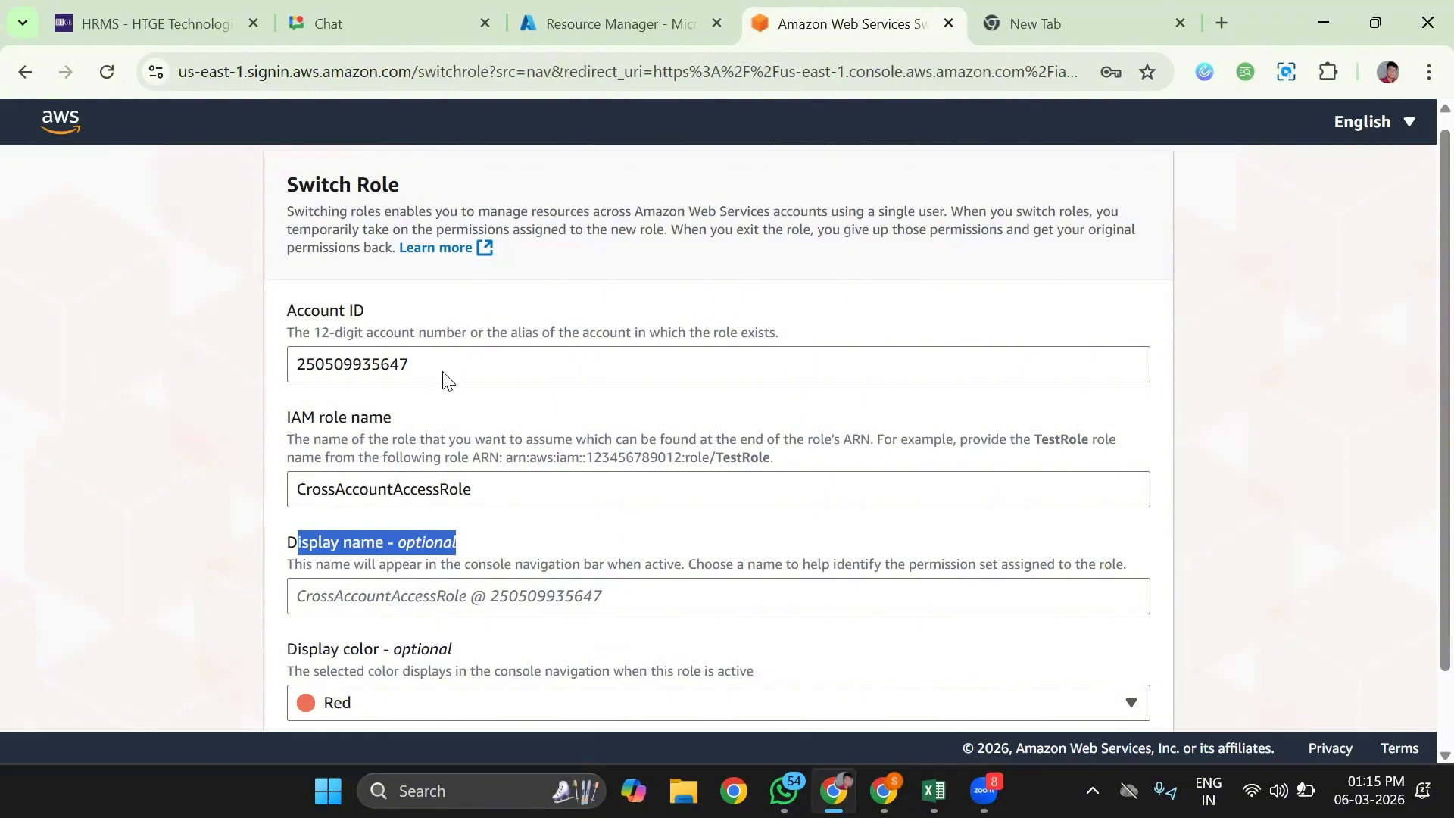
scroll(647, 390, down, 2)
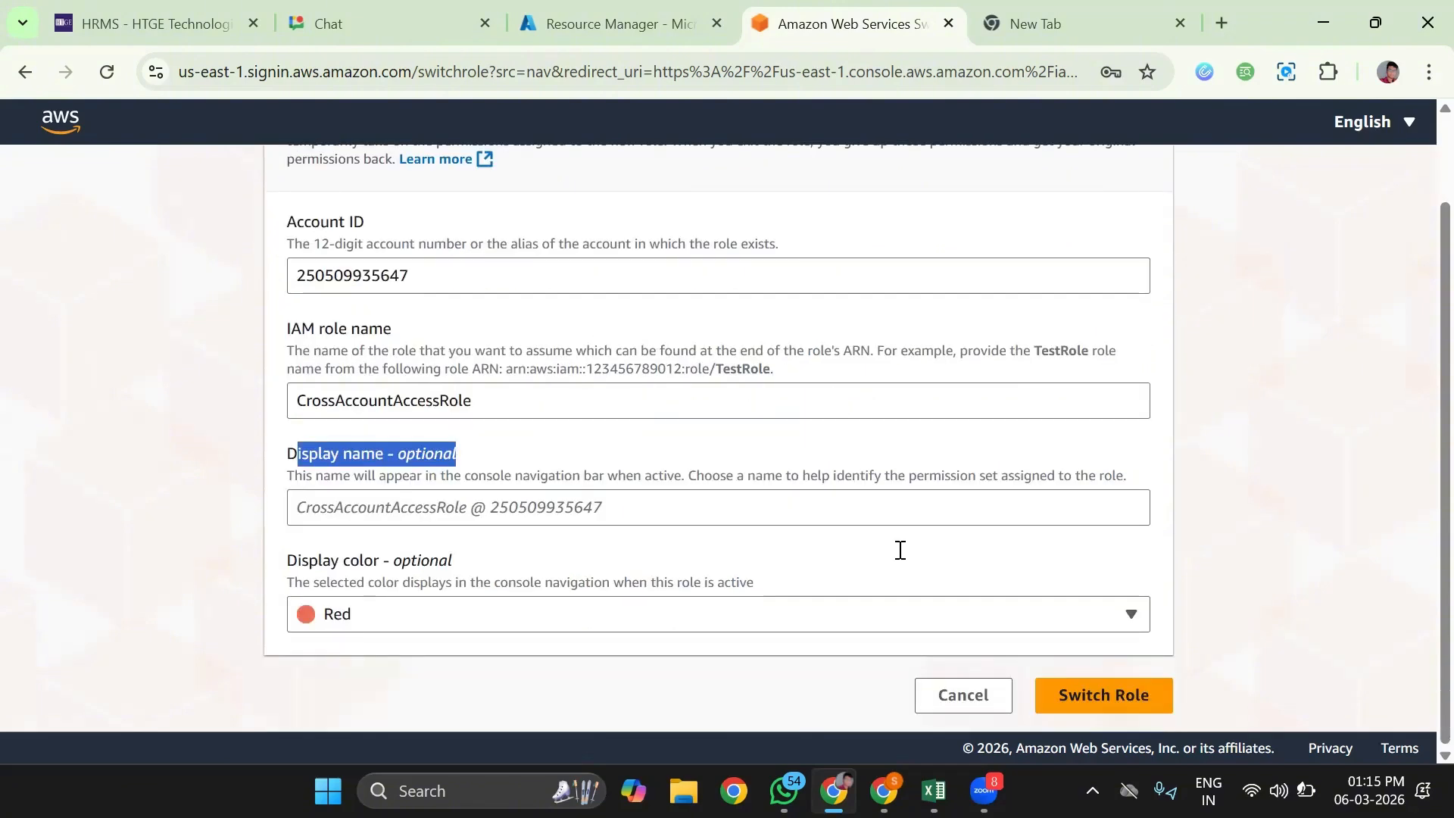
click(1079, 696)
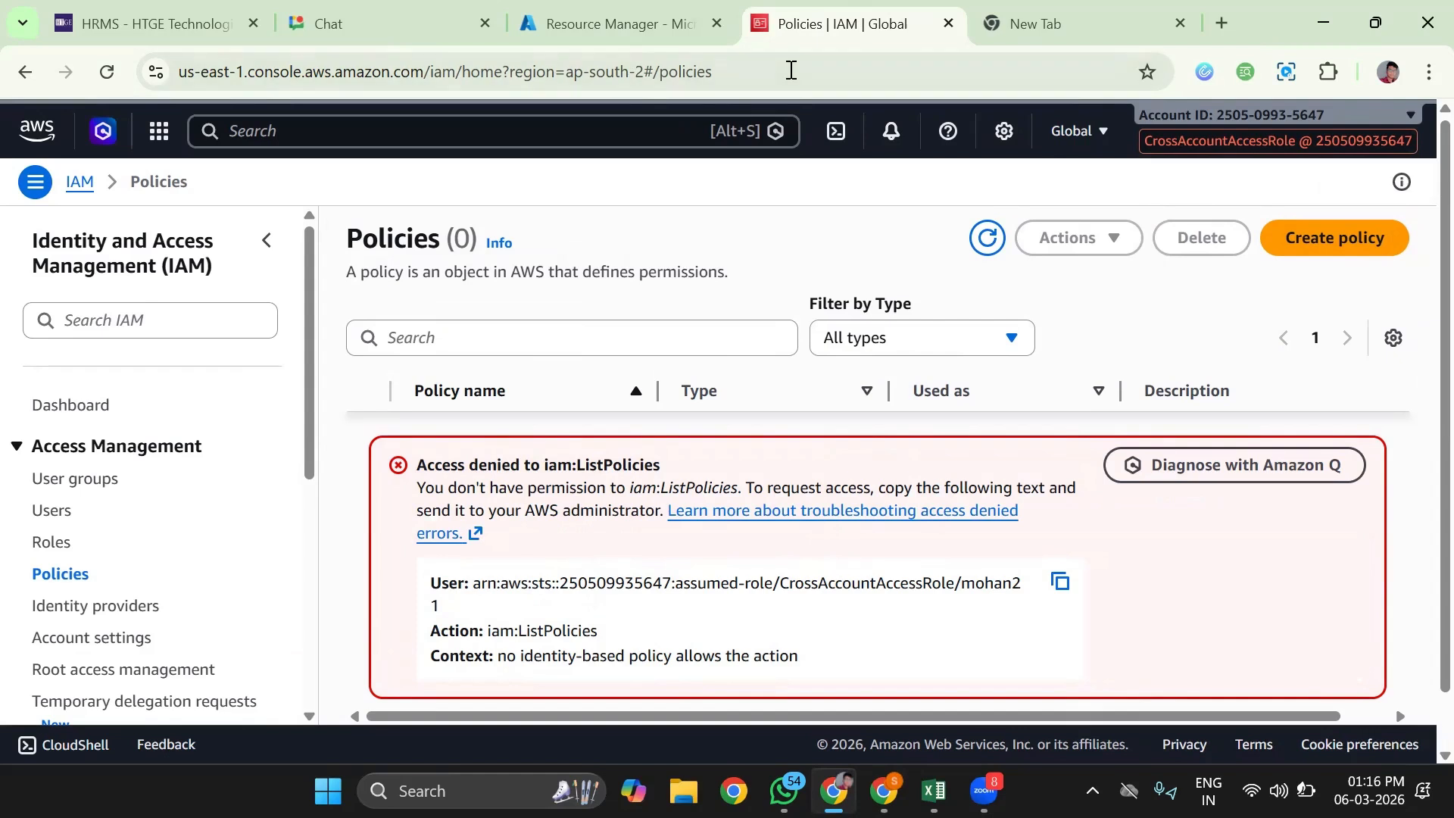
Step: Find the S3 service under the switched role and open its general purpose buckets
key(alt+s)
text(s3)
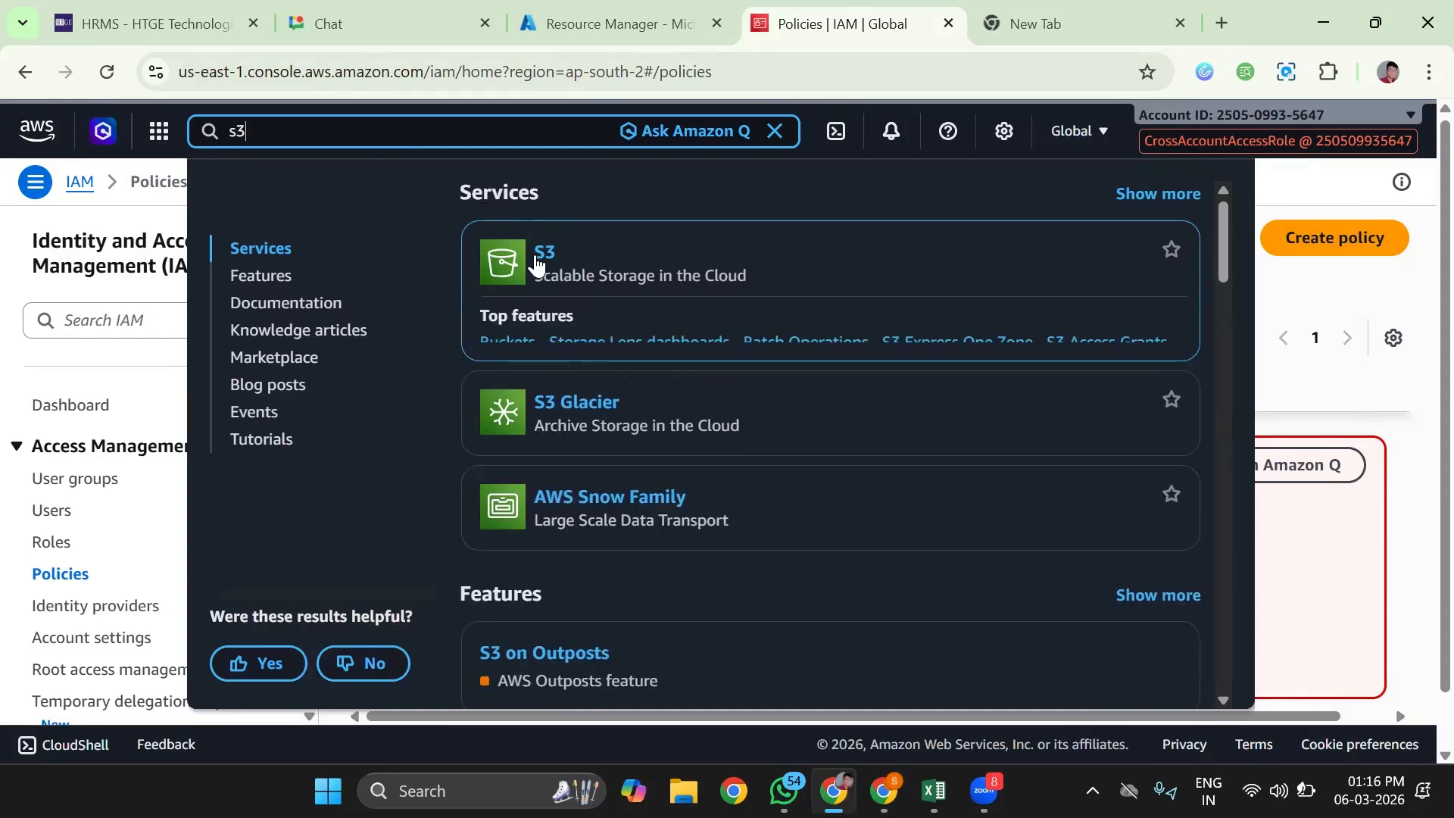
click(537, 264)
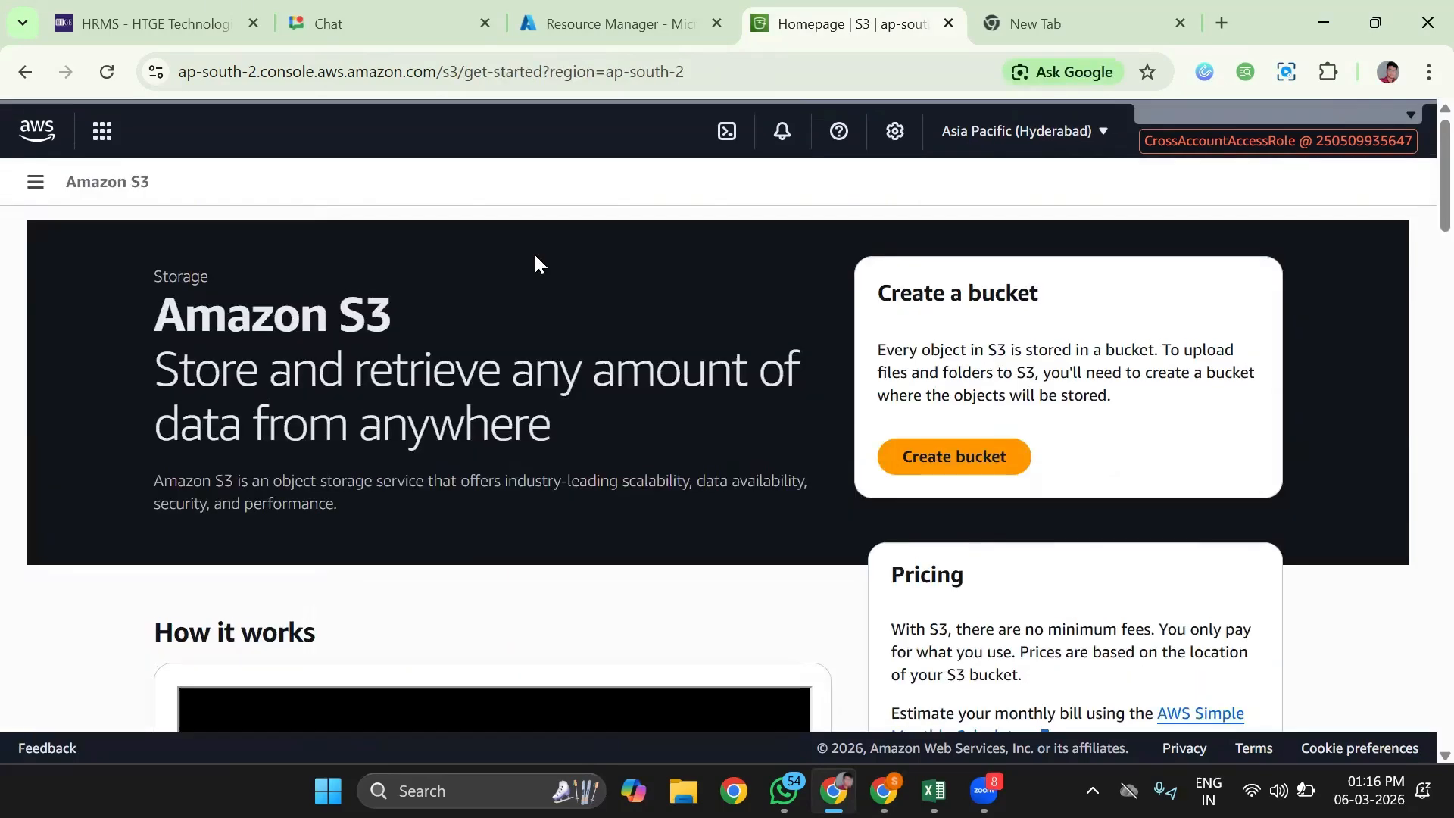
click(32, 196)
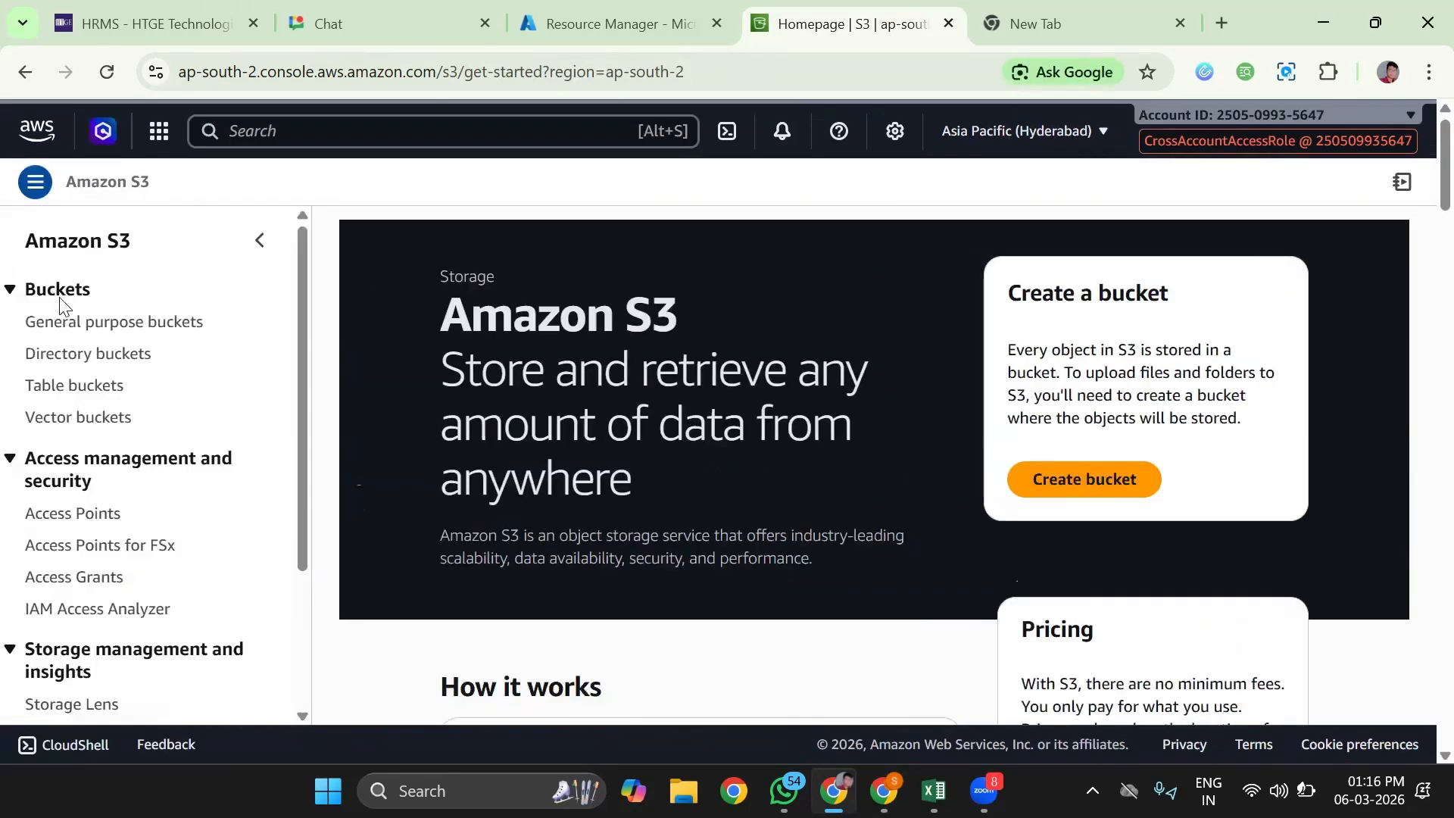
click(123, 327)
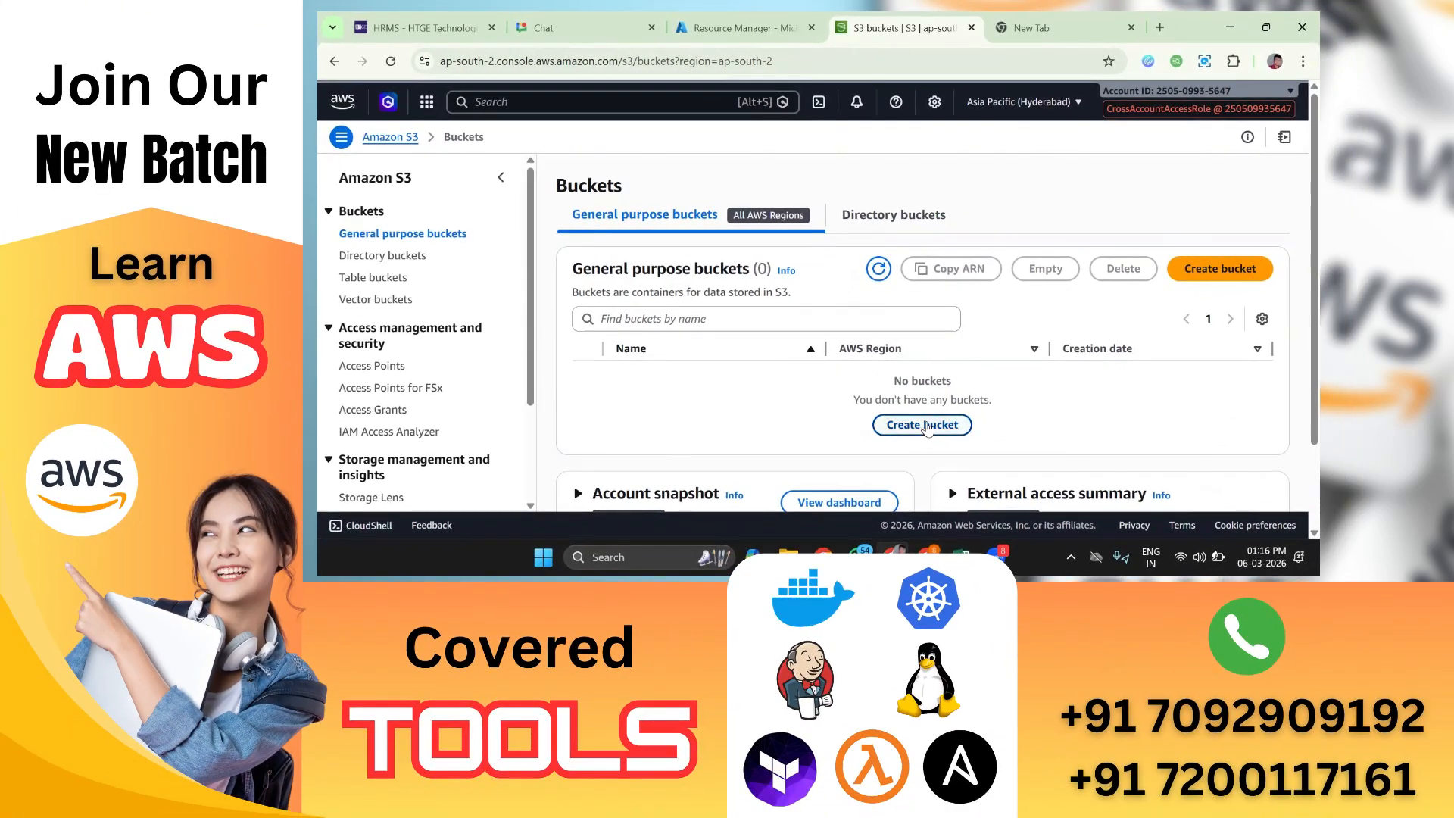
Step: Create an S3 bucket named hdhfjitiyuty6 with the default settings
click(917, 425)
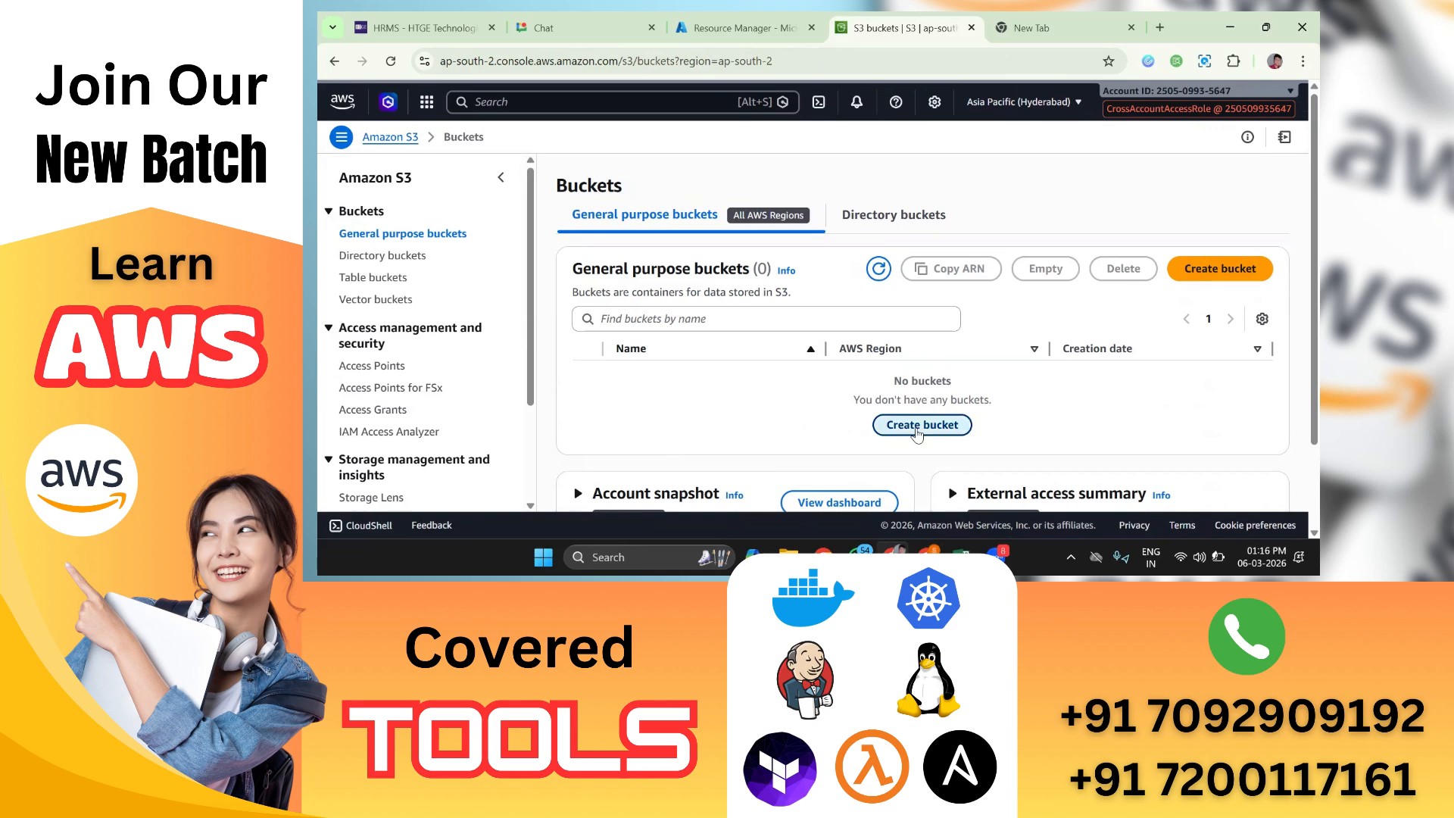
click(644, 351)
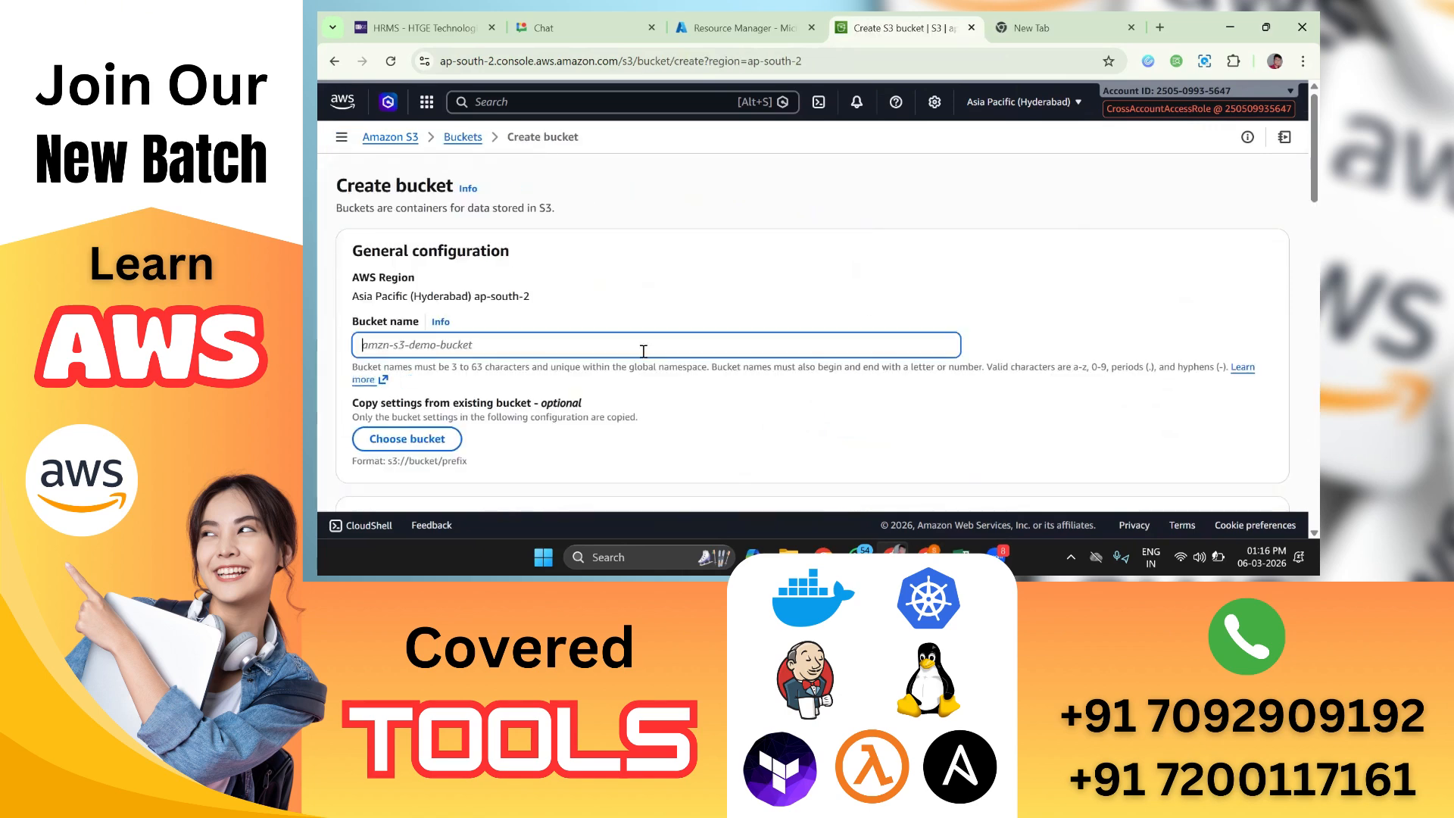
text(hdhfjitiyuty6)
scroll(808, 408, down, 1)
scroll(808, 408, down, 15)
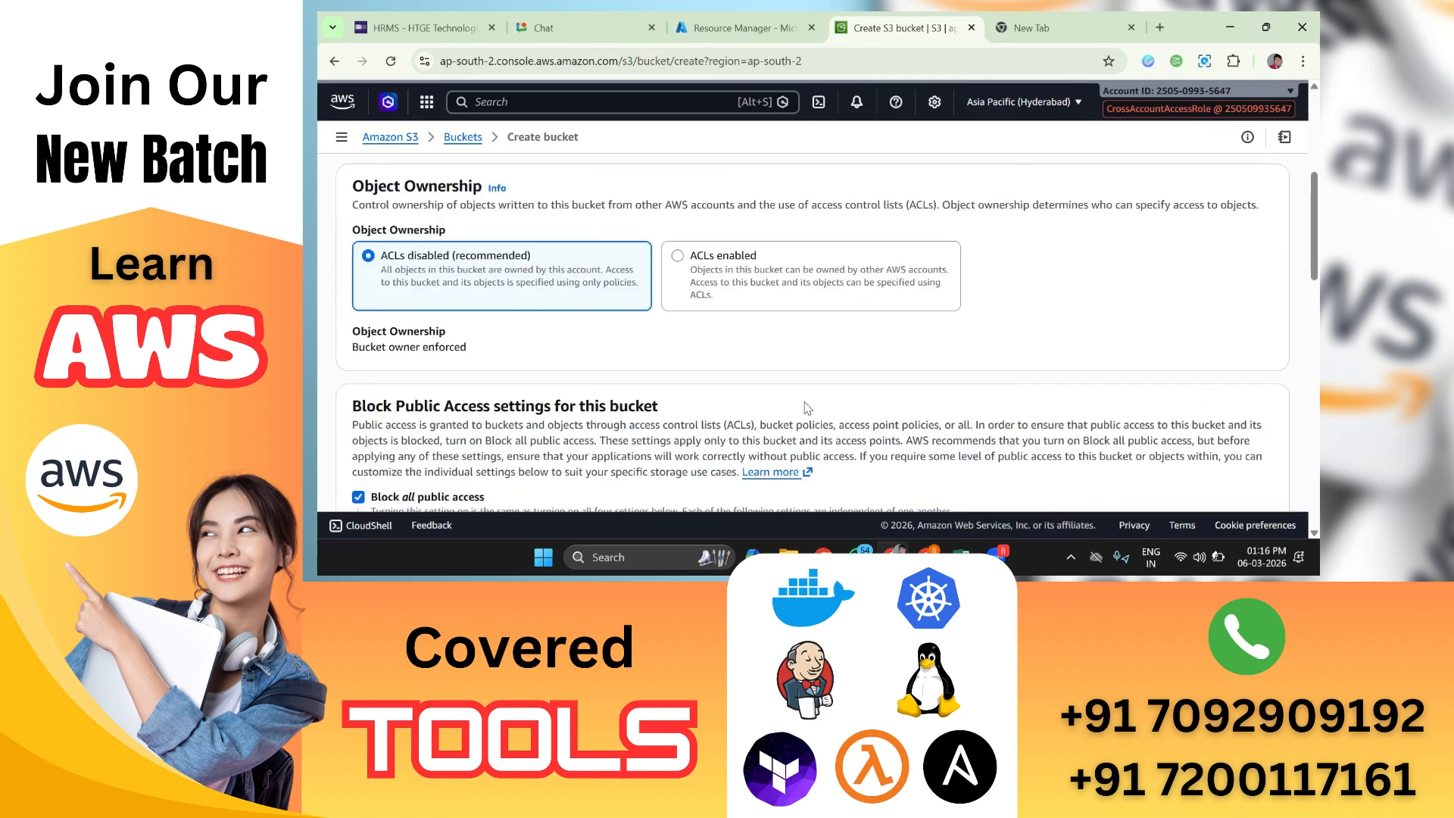
click(1263, 477)
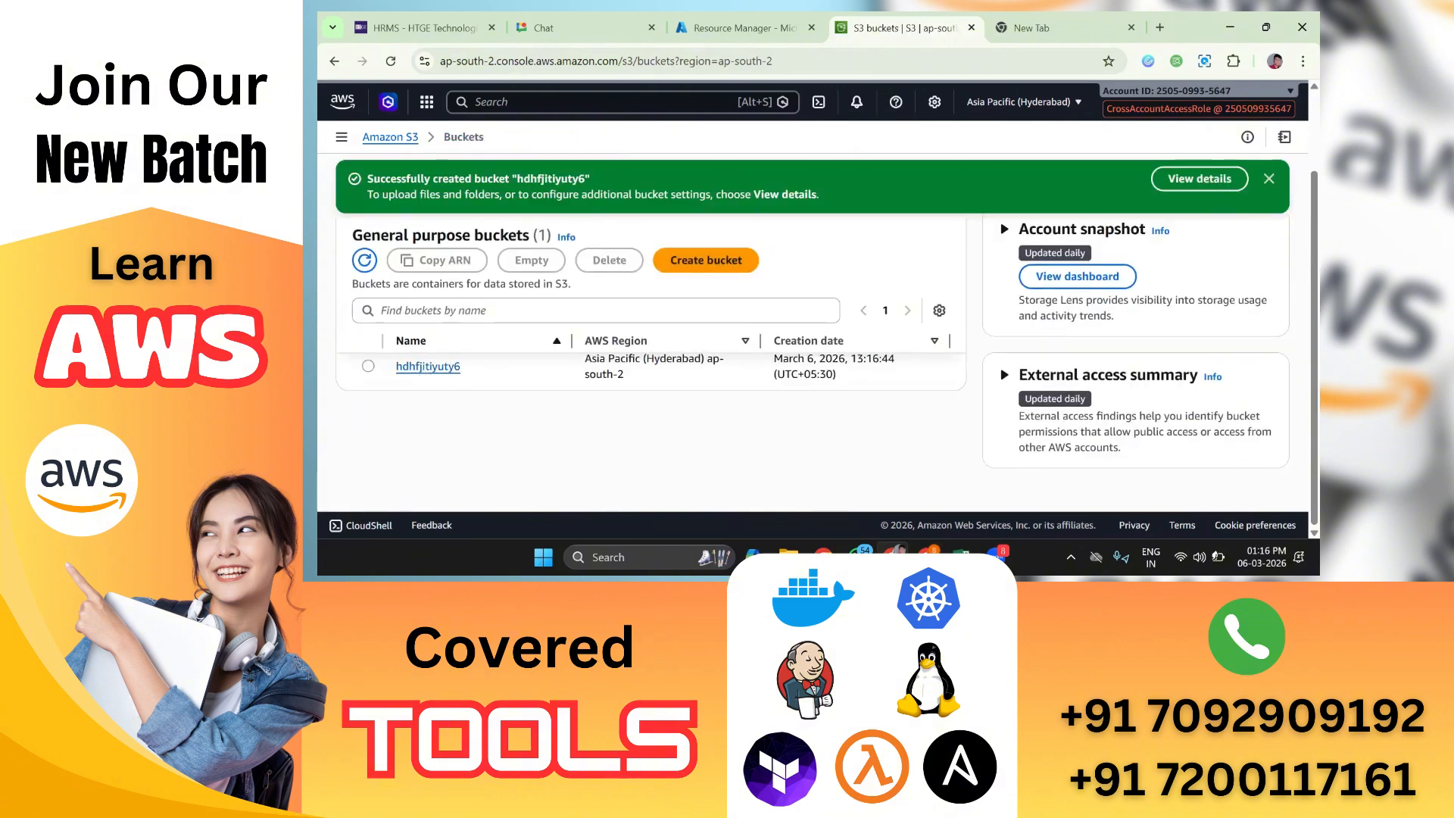
Step: Switch to the role-owning account's console window and open the S3 service there in a new tab
mouse_move(930, 557)
click(926, 492)
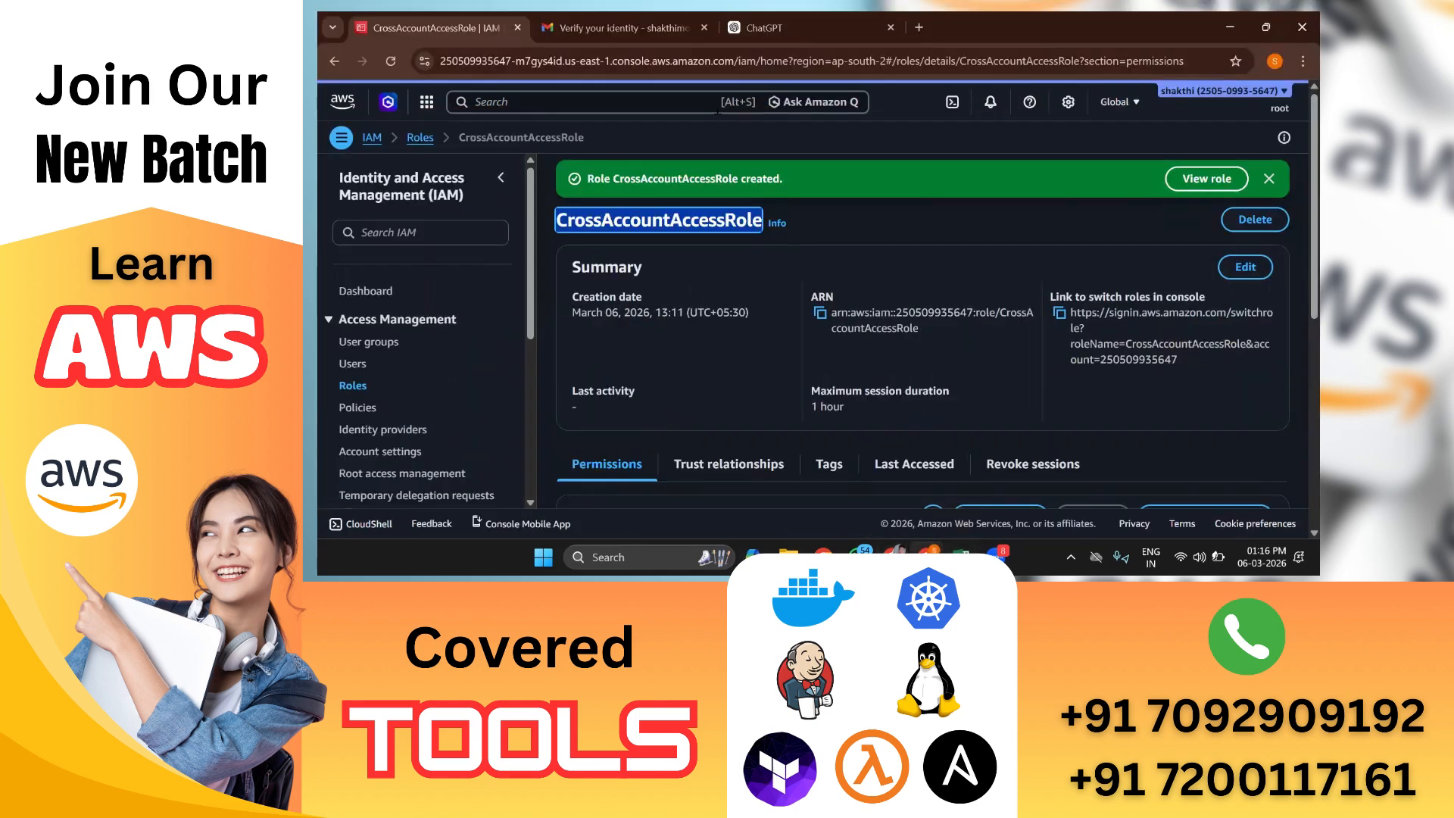
click(620, 99)
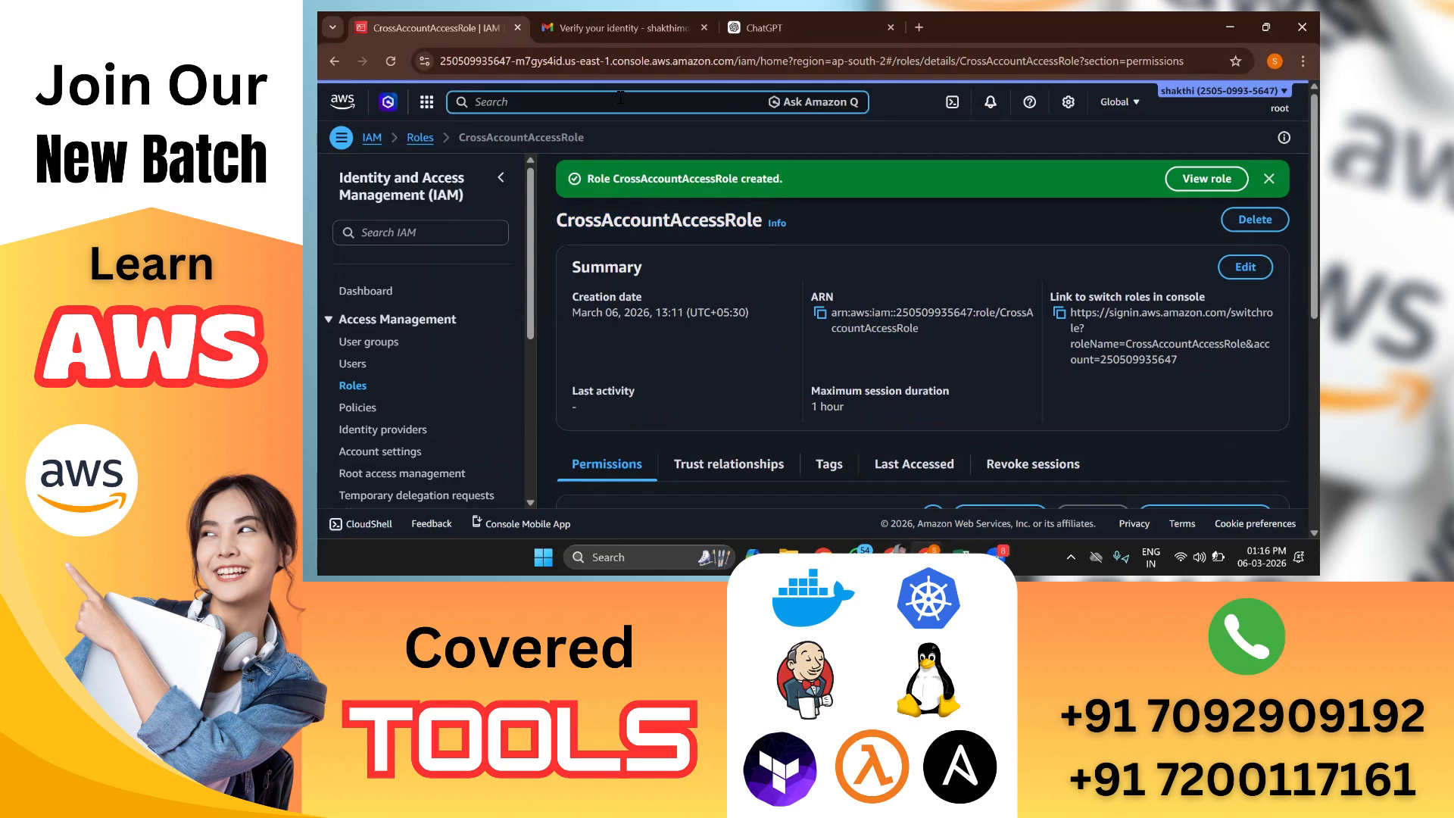
text(s3)
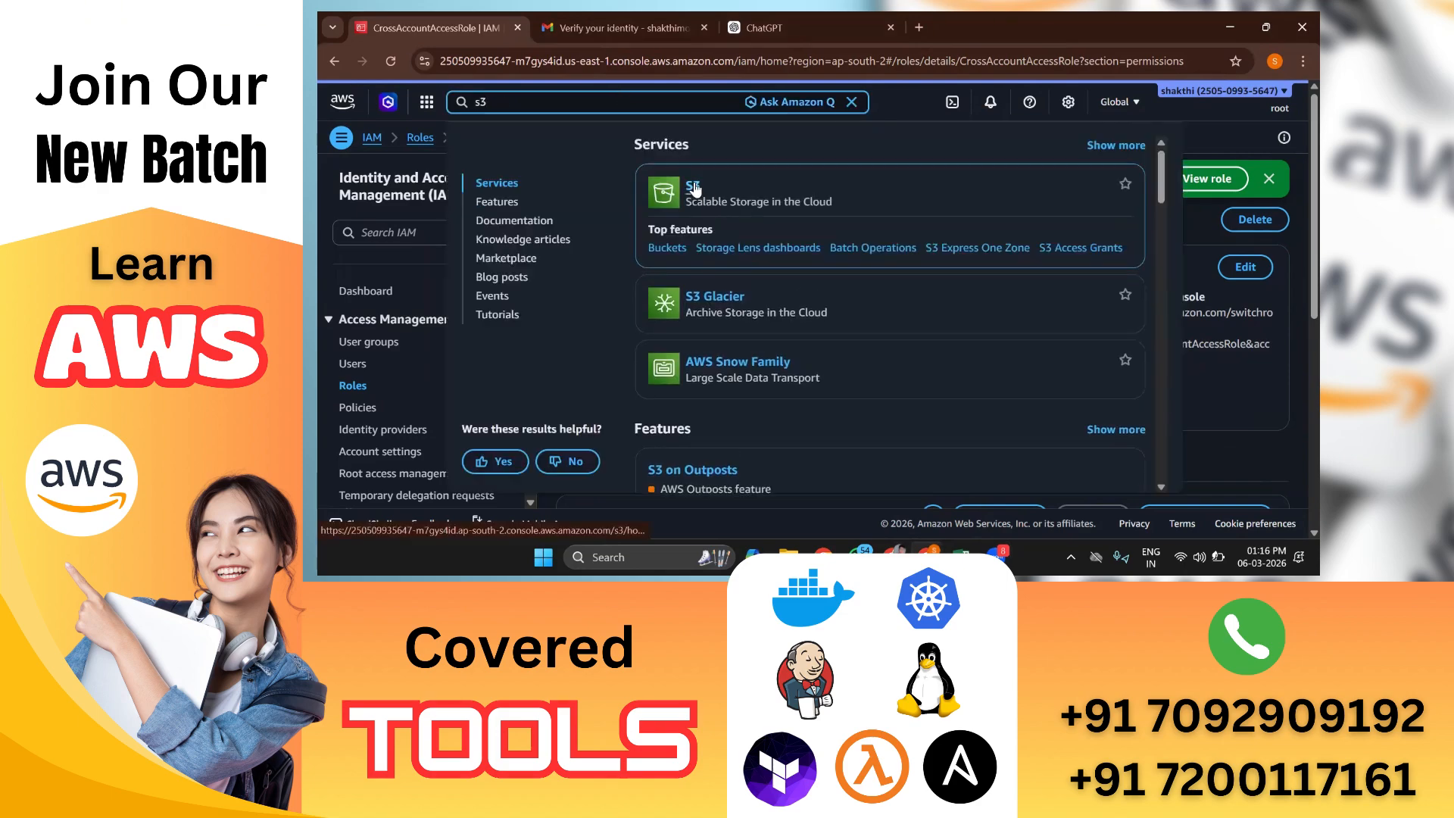
right_click(731, 191)
click(753, 198)
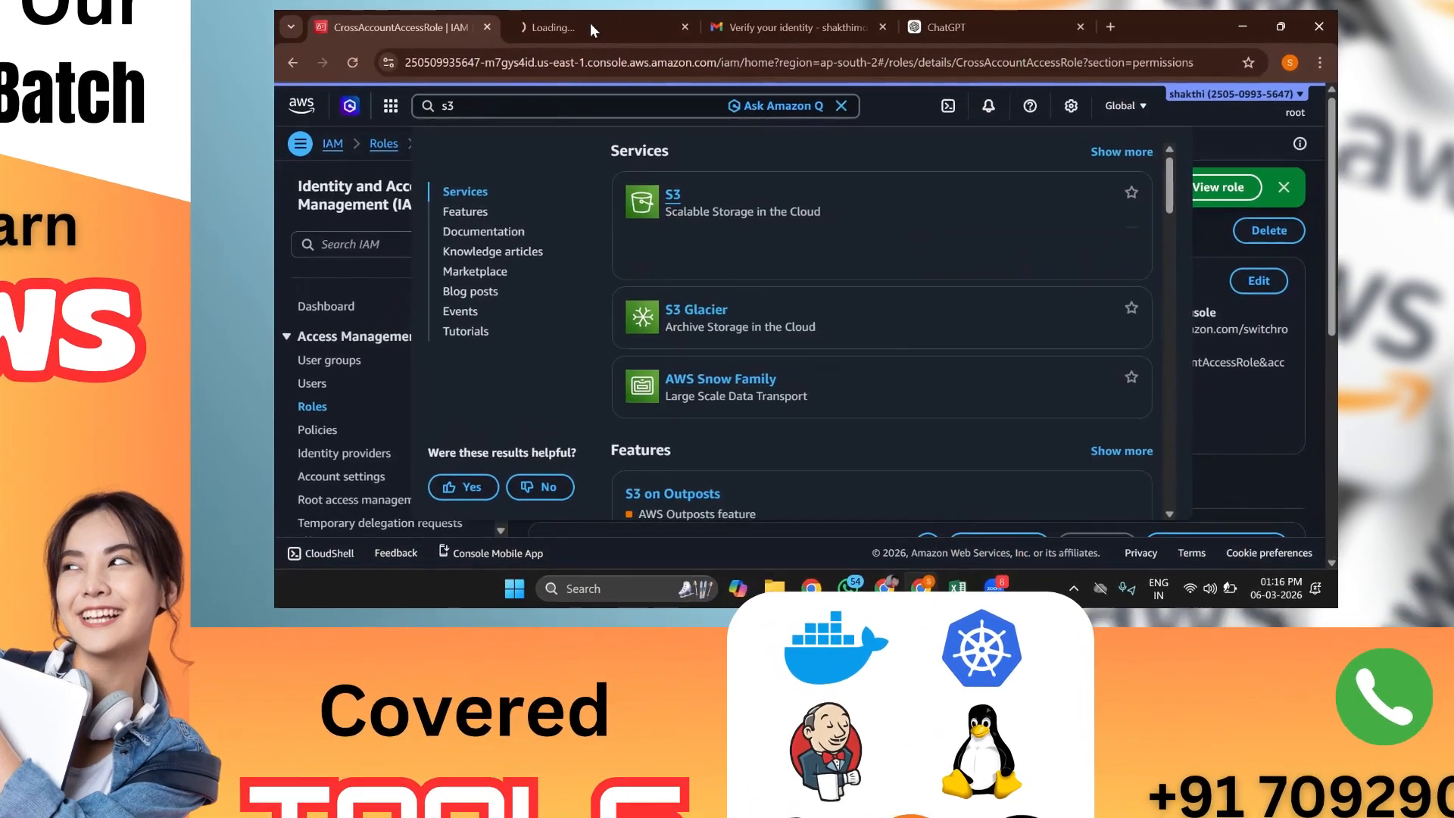
click(589, 28)
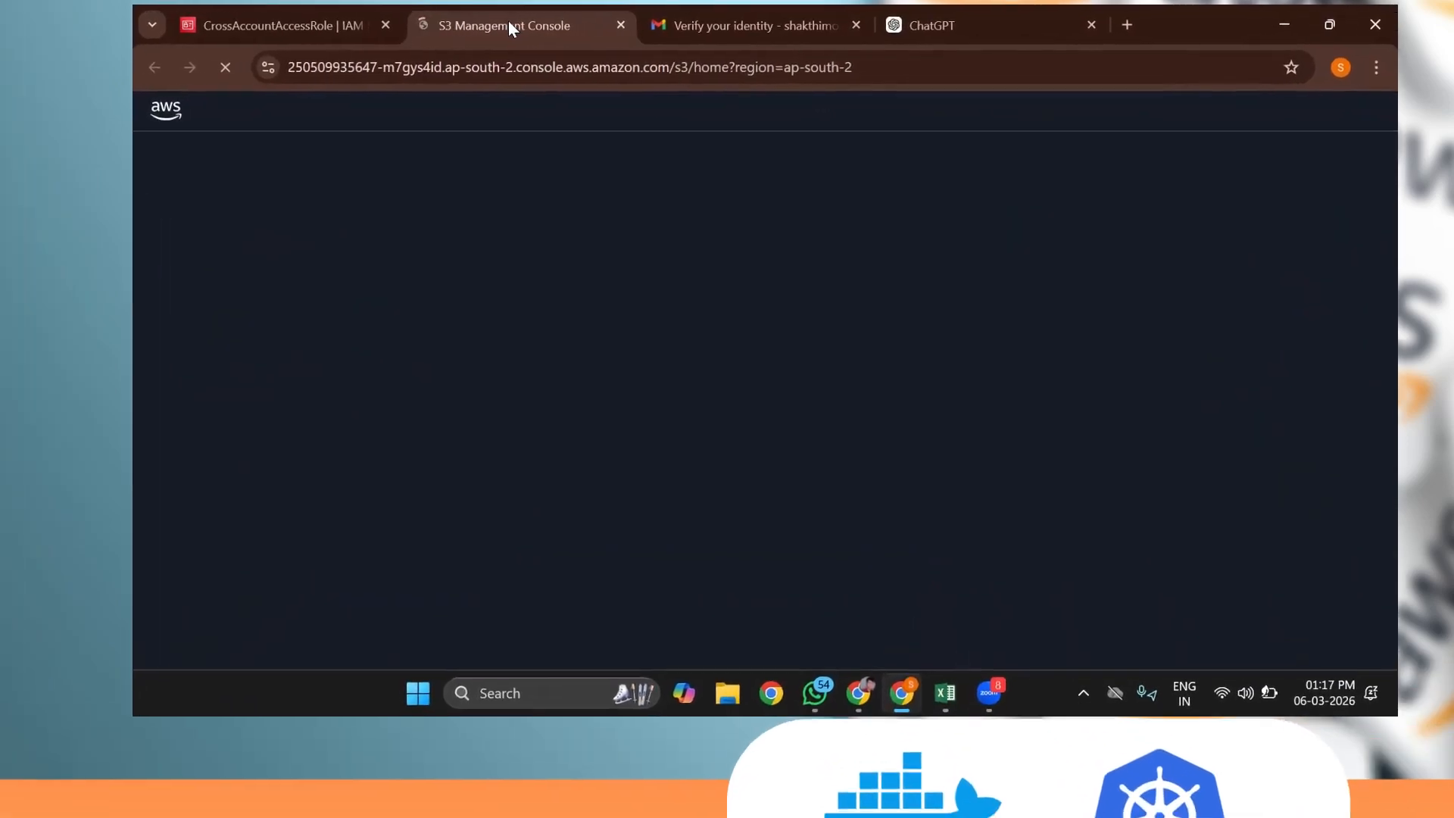